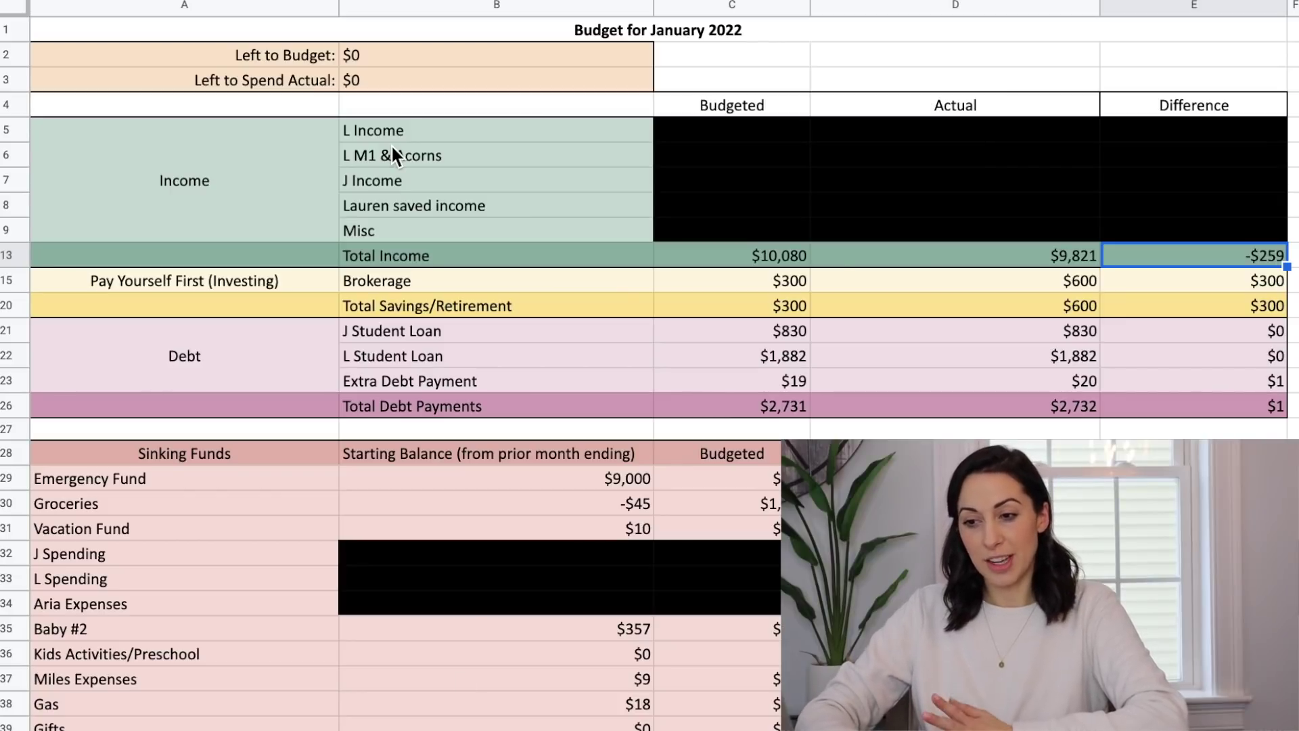
Step: Review the Pay Yourself First (Investing) section, checking the Brokerage difference and the actual Total Savings/Retirement amount
left_click(259, 281)
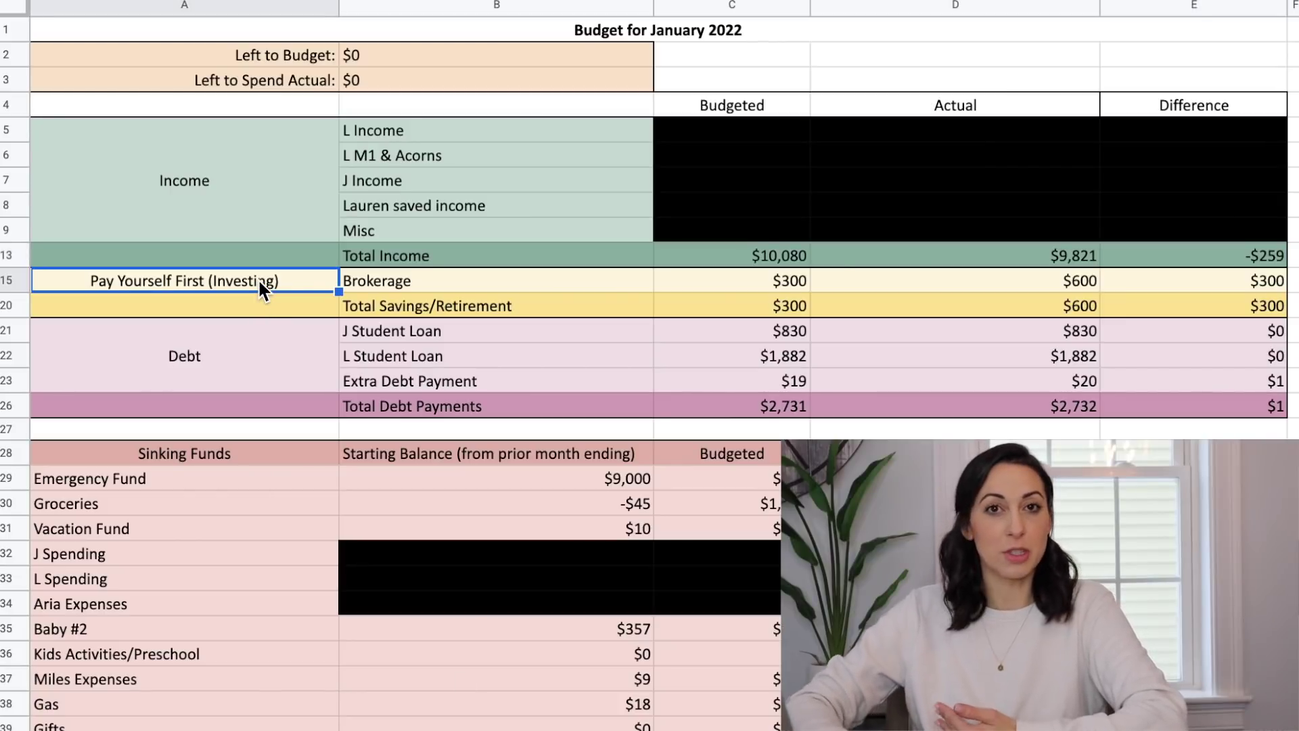
left_click(371, 284)
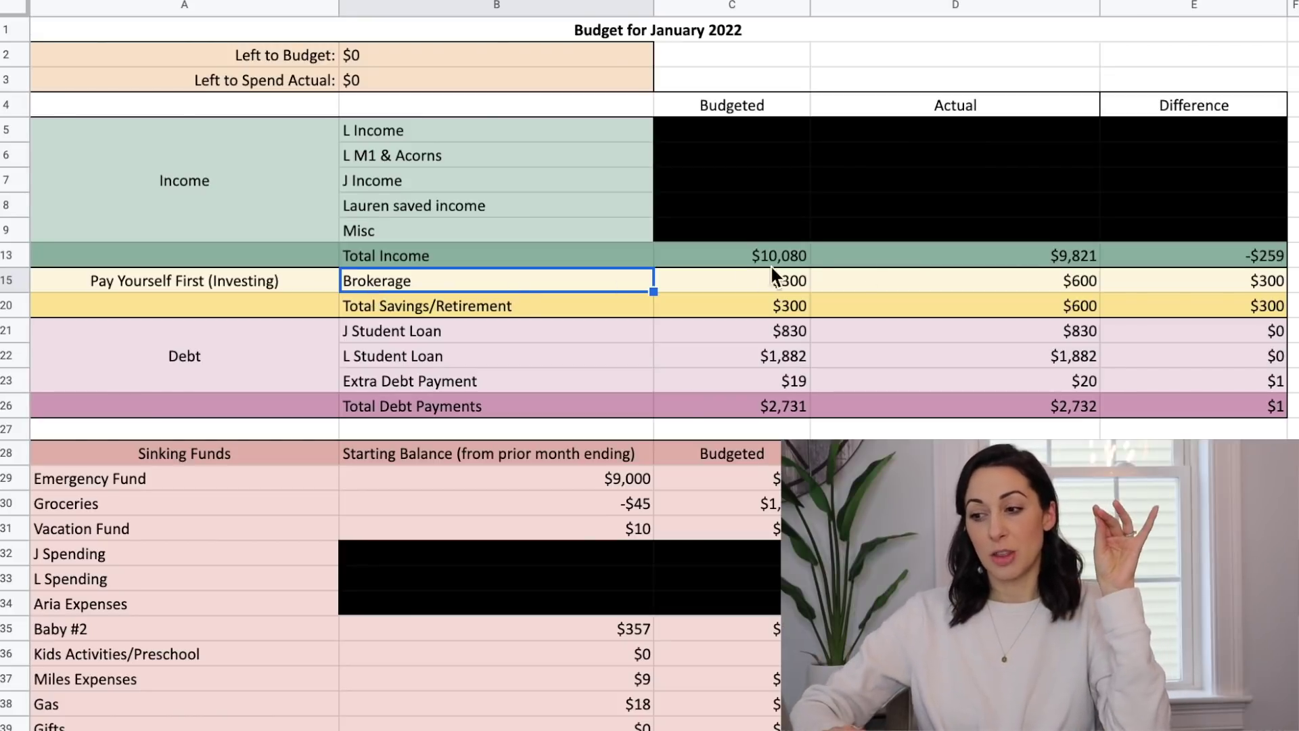
left_click(1181, 296)
left_click(1182, 288)
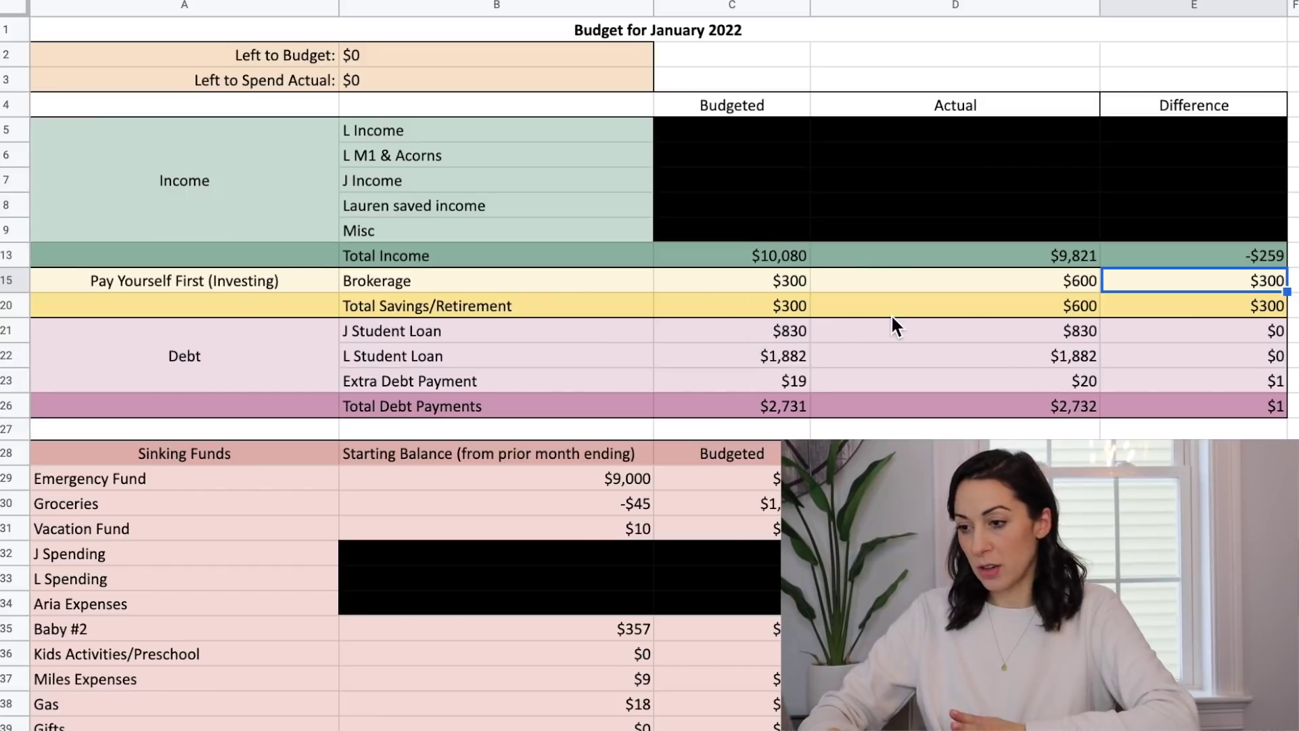
left_click(962, 305)
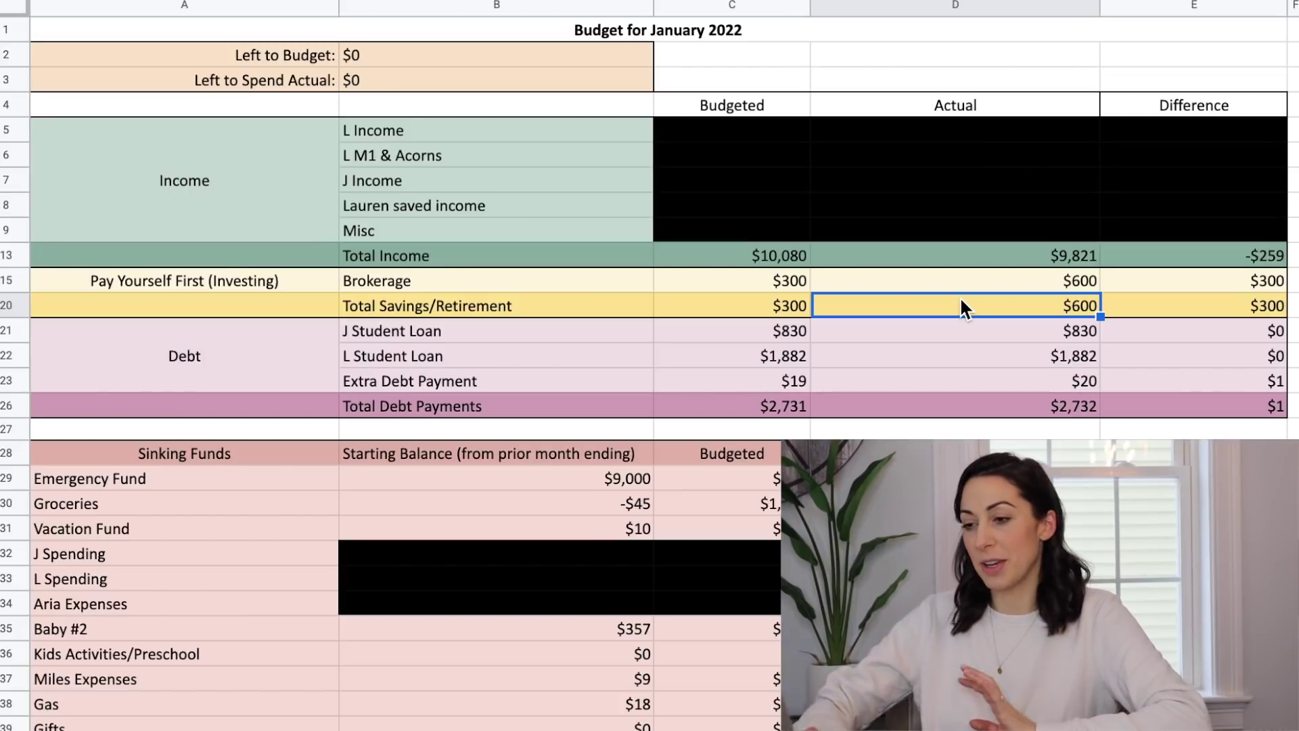
left_click(260, 327)
left_click(262, 287)
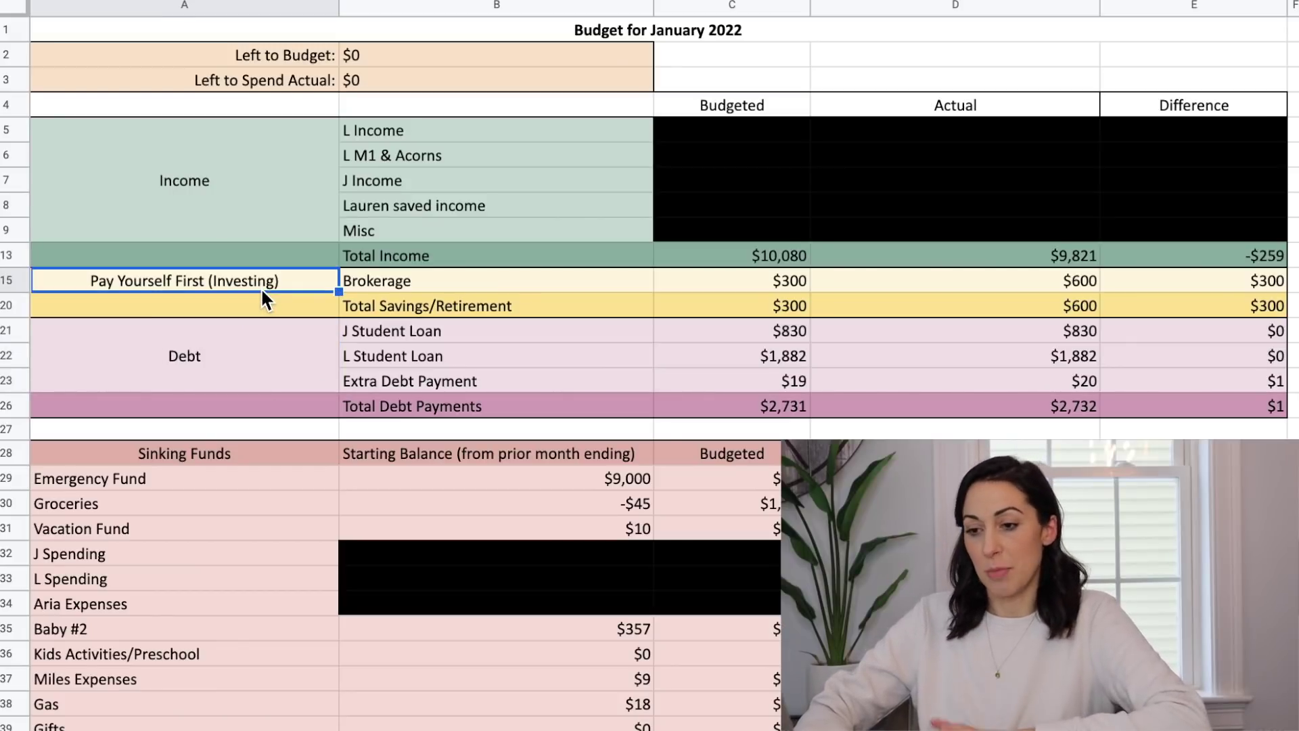
Step: Review the Debt section, comparing budgeted and actual student loan payments, the extra debt payment and the total's difference
left_click(256, 354)
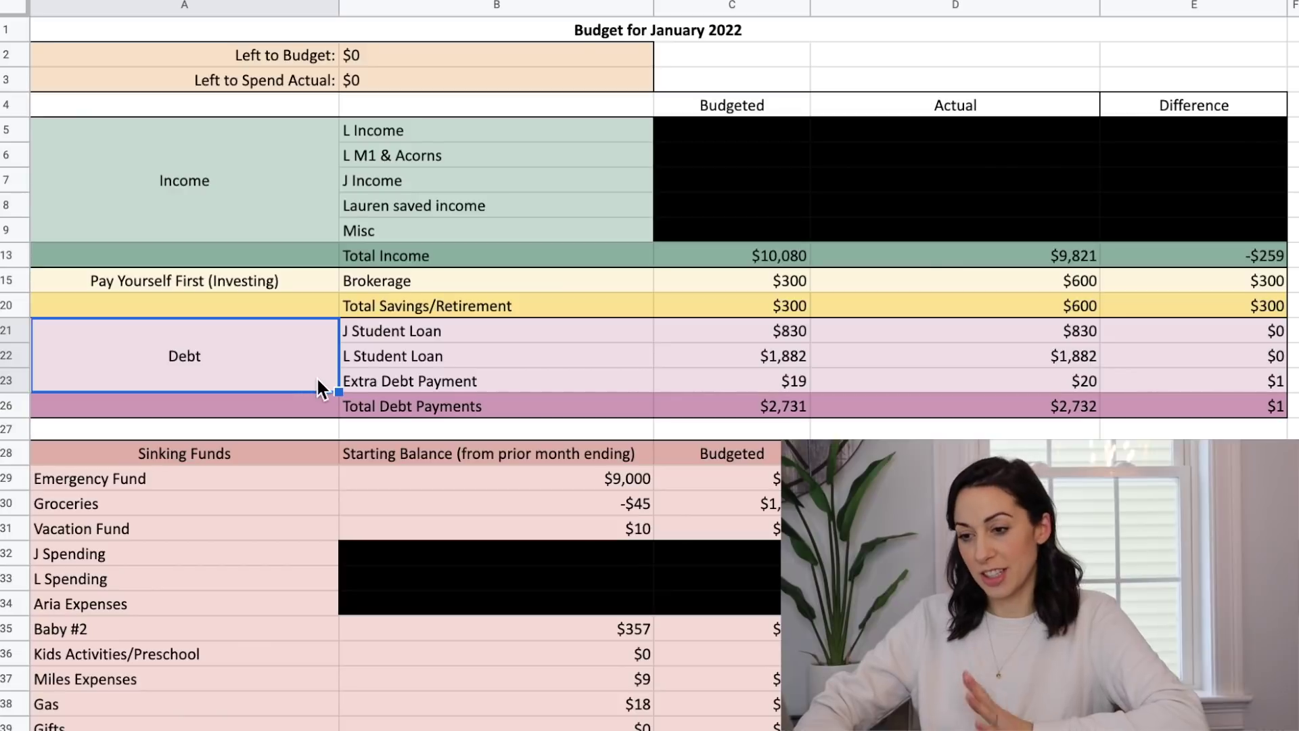
left_click(627, 331)
key("Right")
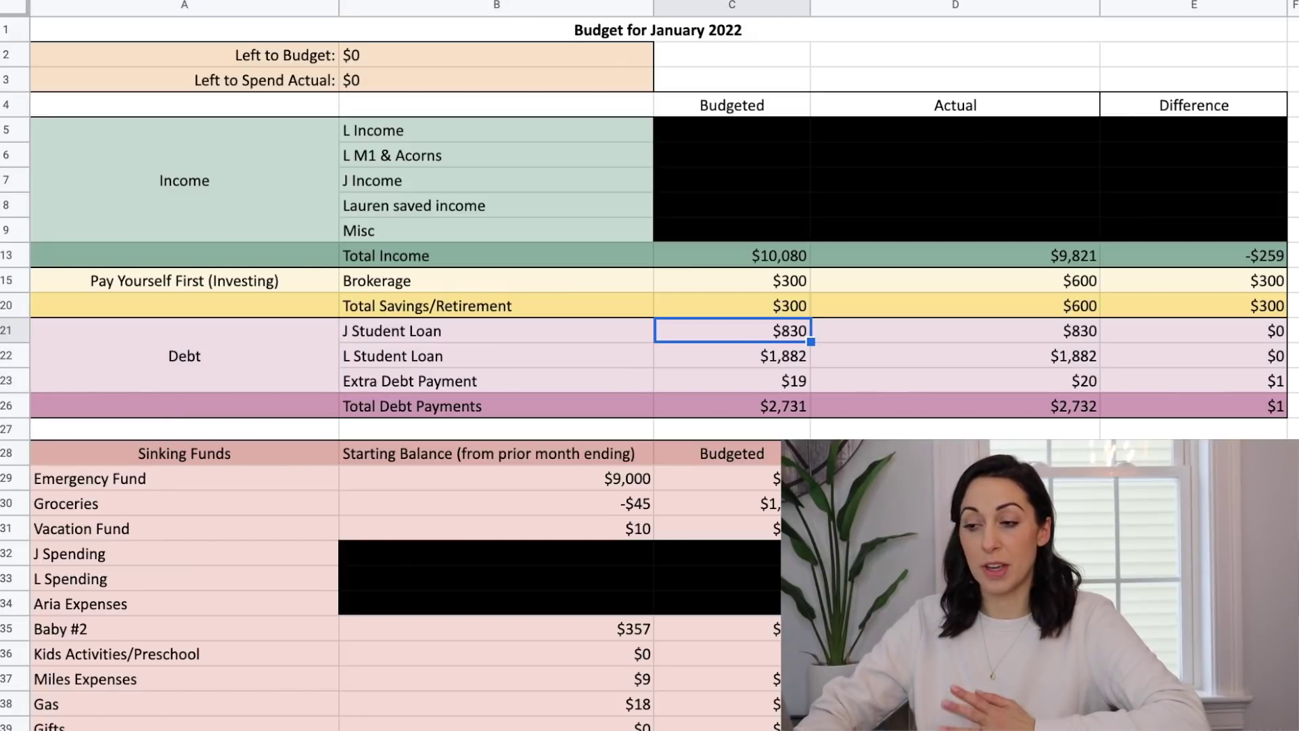
left_click(955, 331)
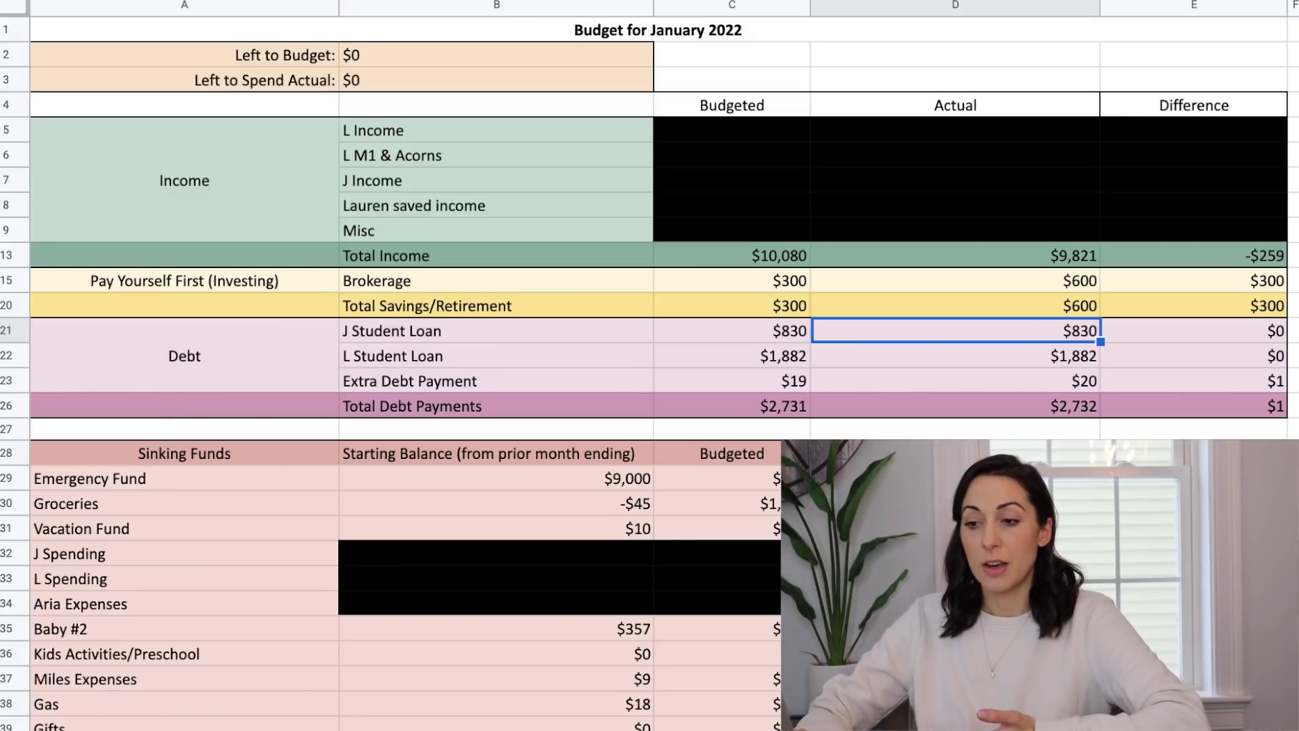
left_click(955, 356)
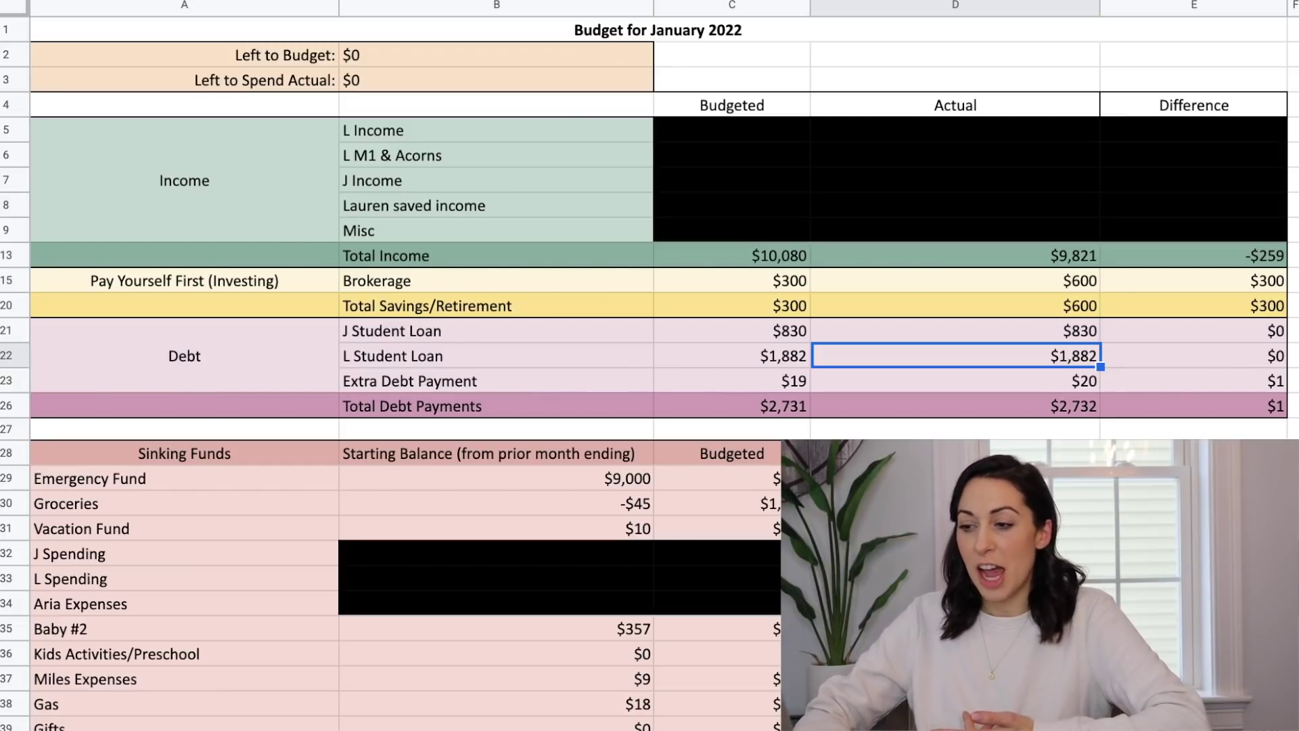
left_click(956, 381)
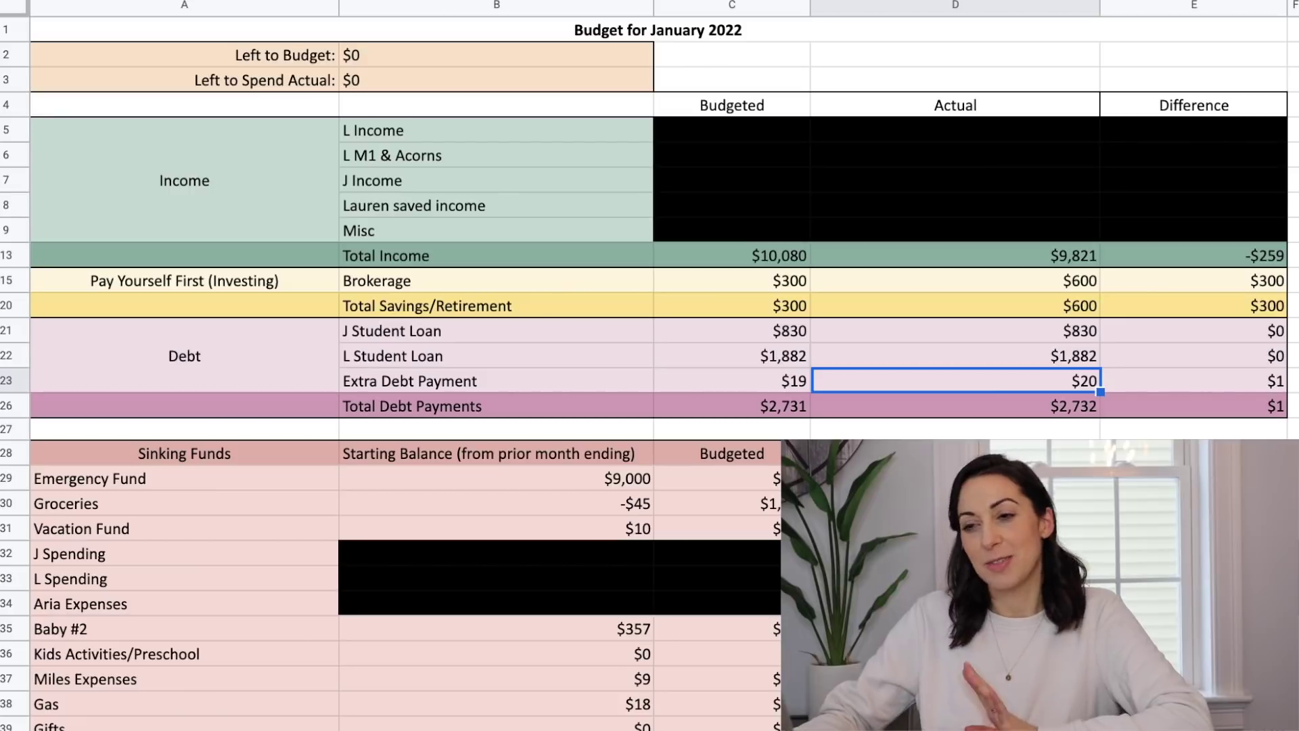
left_click(956, 406)
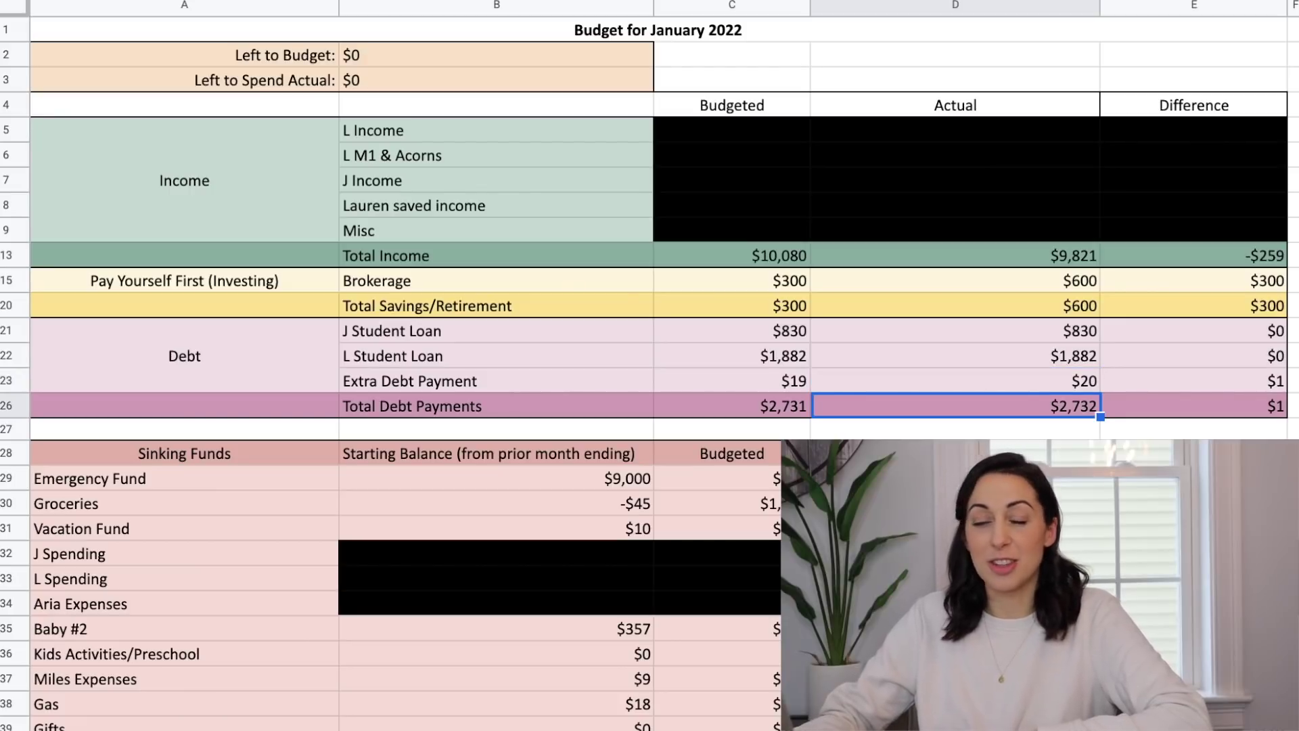
left_click(1193, 406)
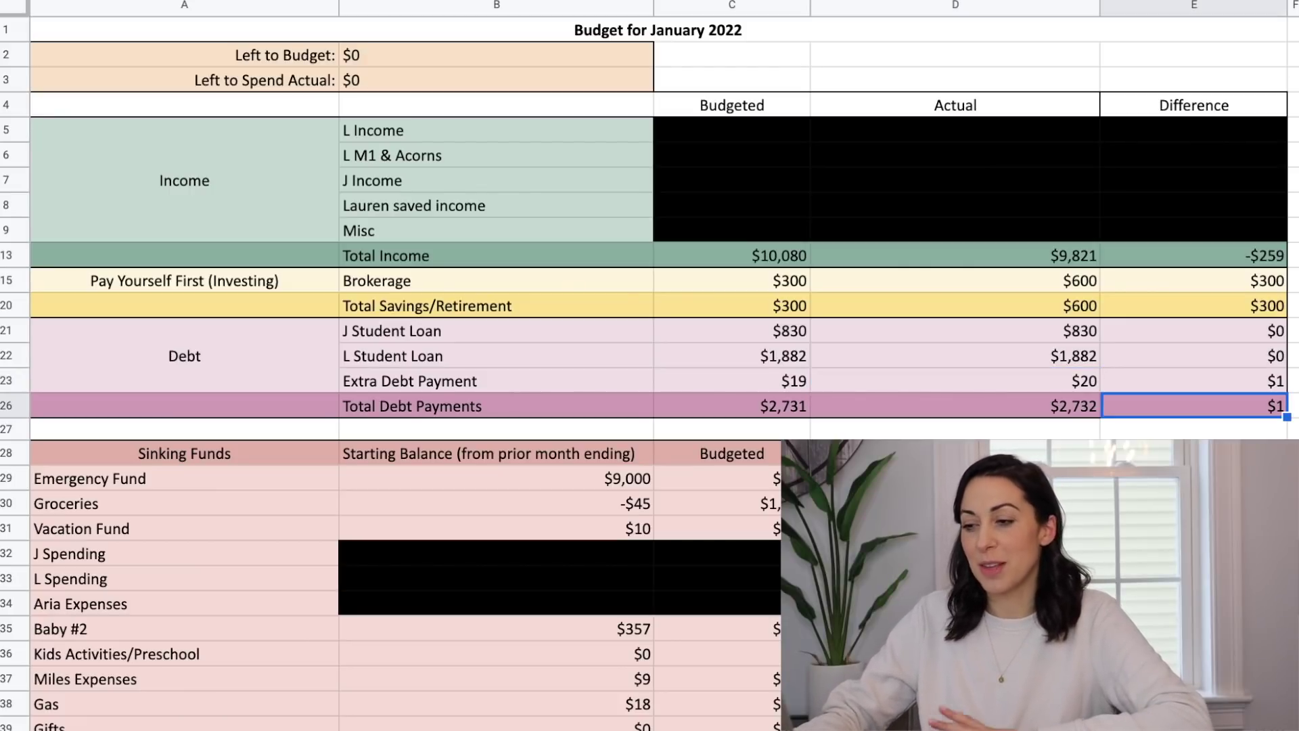
left_click(955, 406)
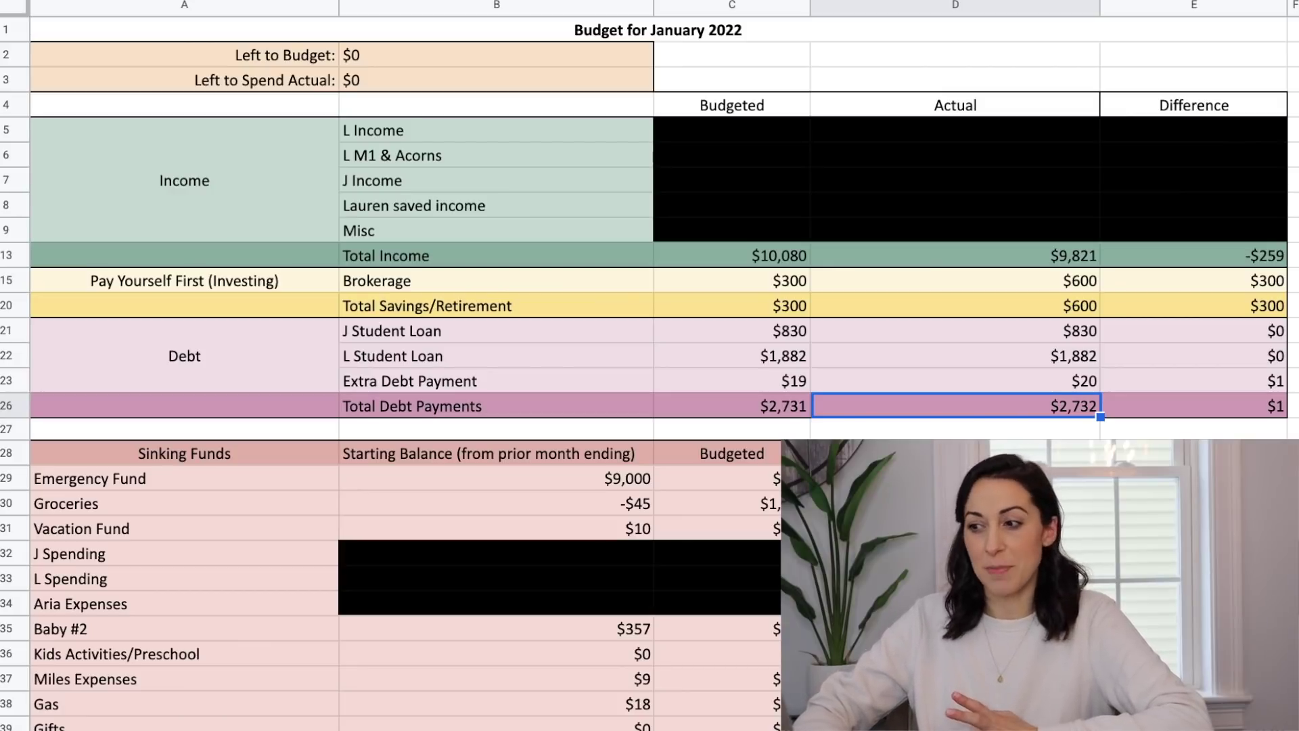
Step: Examine the Fixed Expenses table, including its Difference column and the budgeted amount for Unexpected
scroll(650, 365, "right", 15)
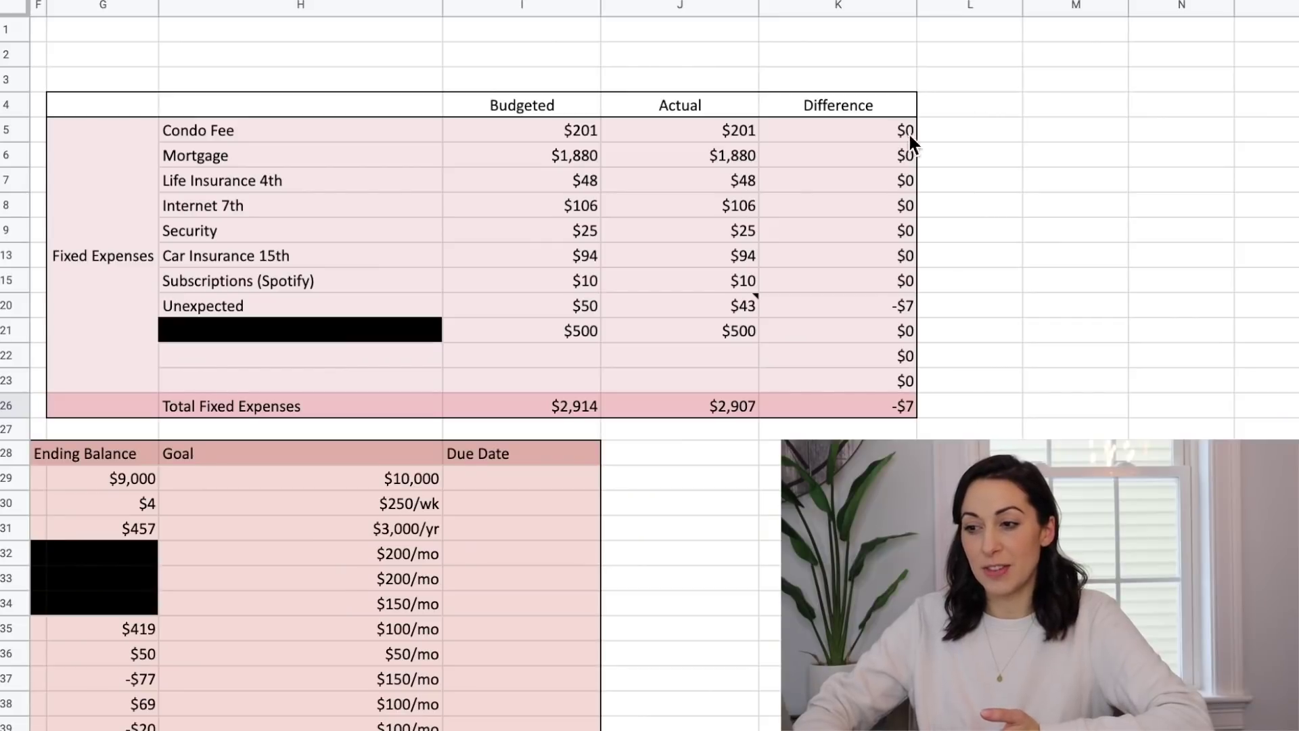
left_click(840, 4)
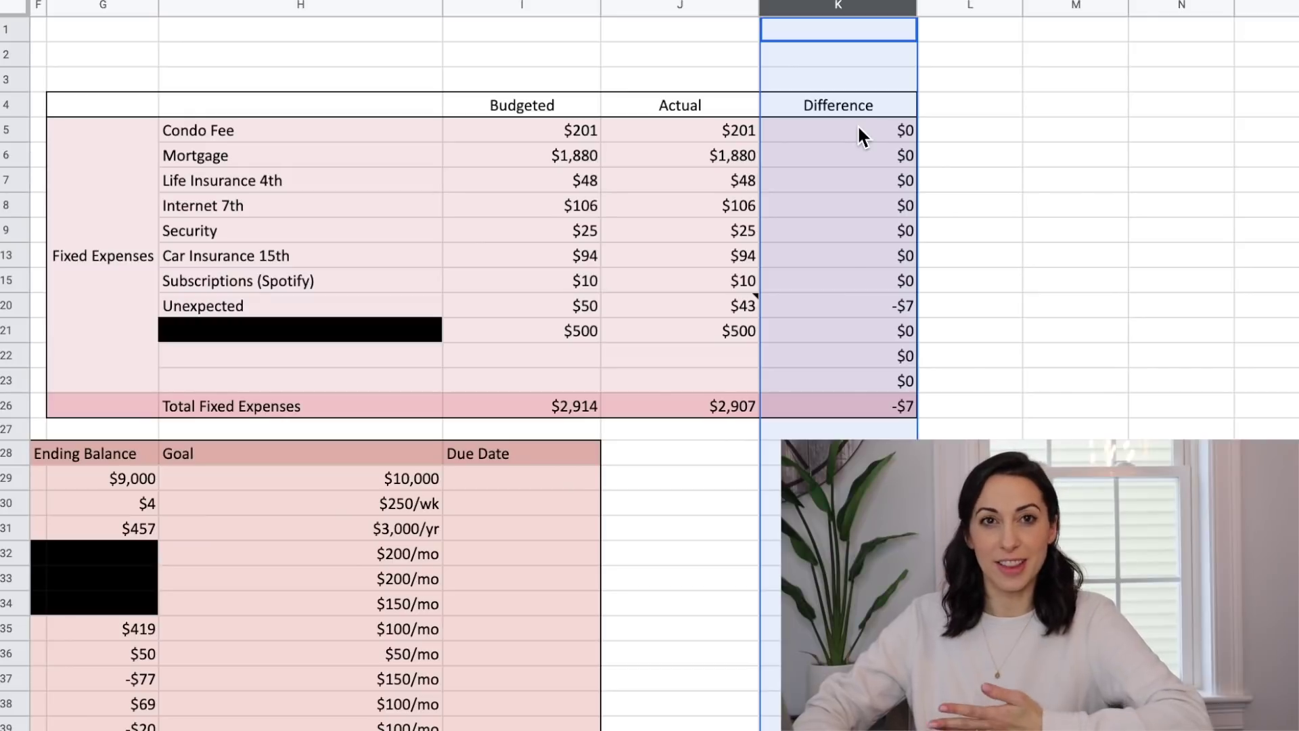
left_click_drag(83, 109, 844, 409)
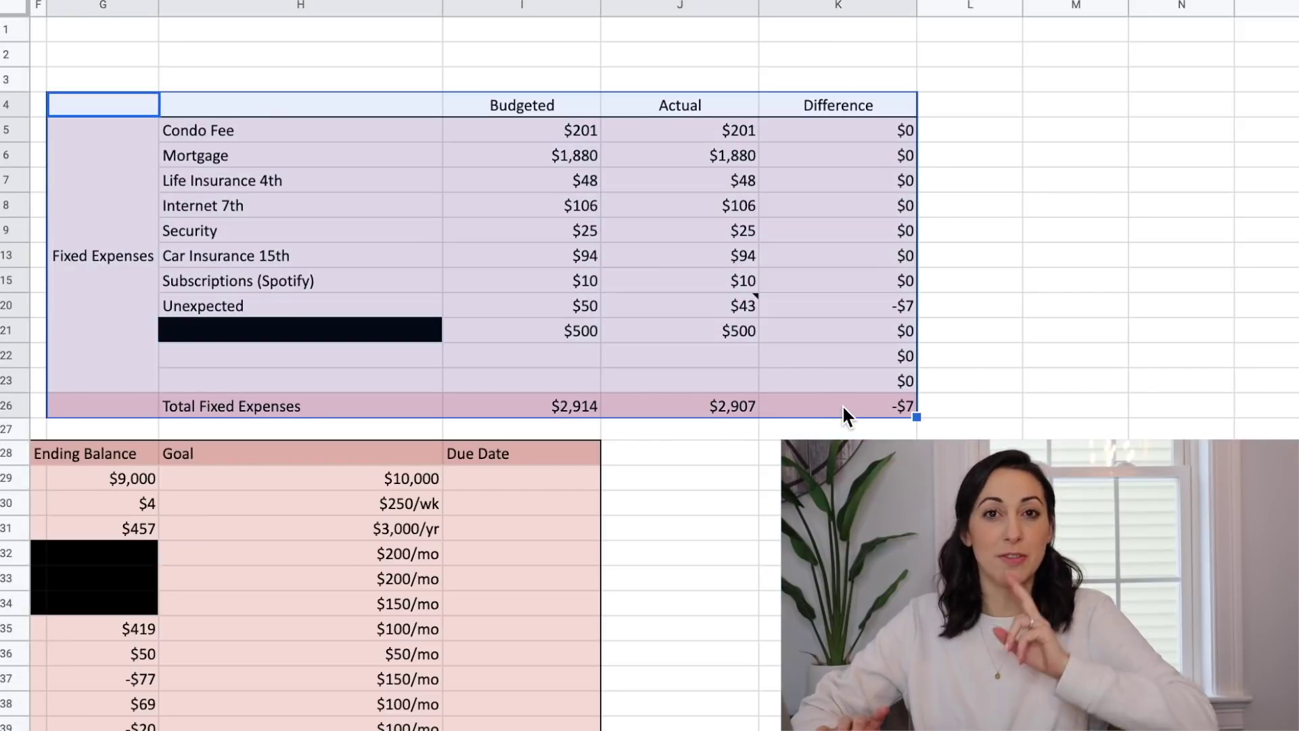
left_click(390, 307)
left_click(567, 314)
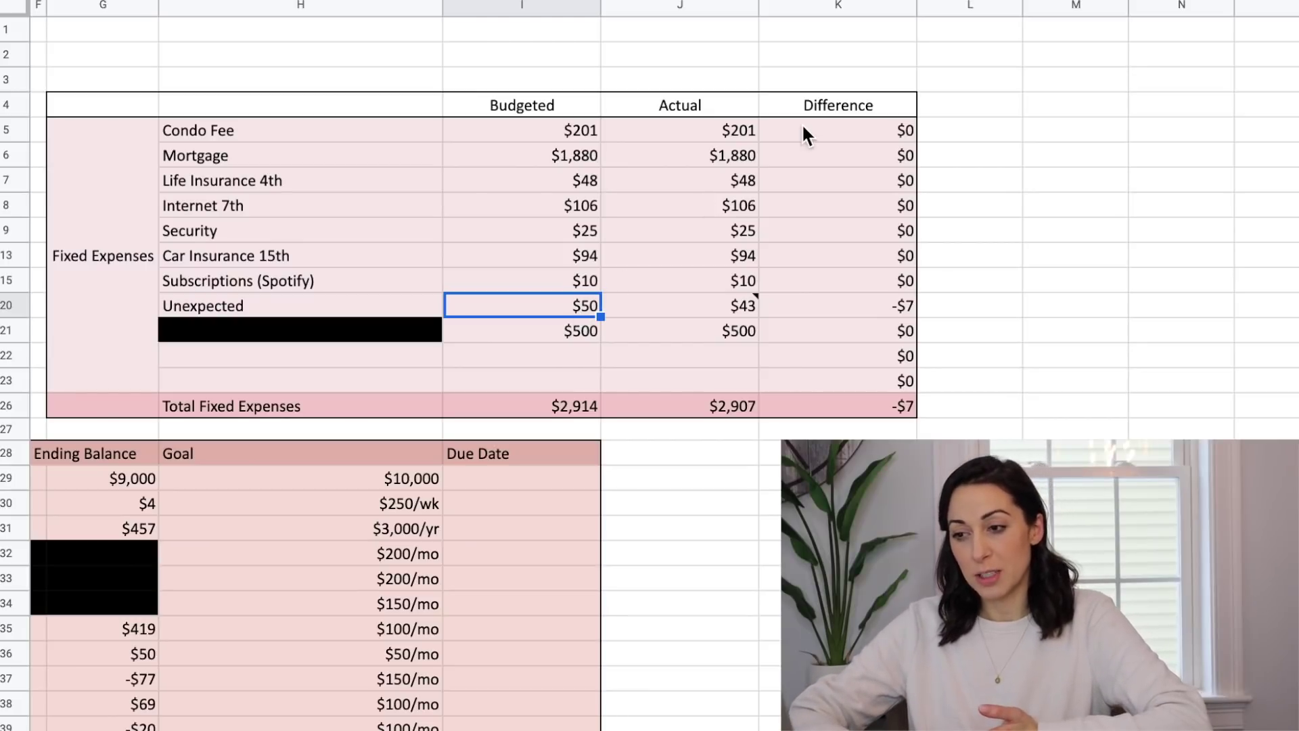
Step: Go through the actual fixed expense amounts row by row, from Condo Fee down to the Total Fixed Expenses difference
left_click(740, 132)
left_click(680, 155)
left_click(680, 181)
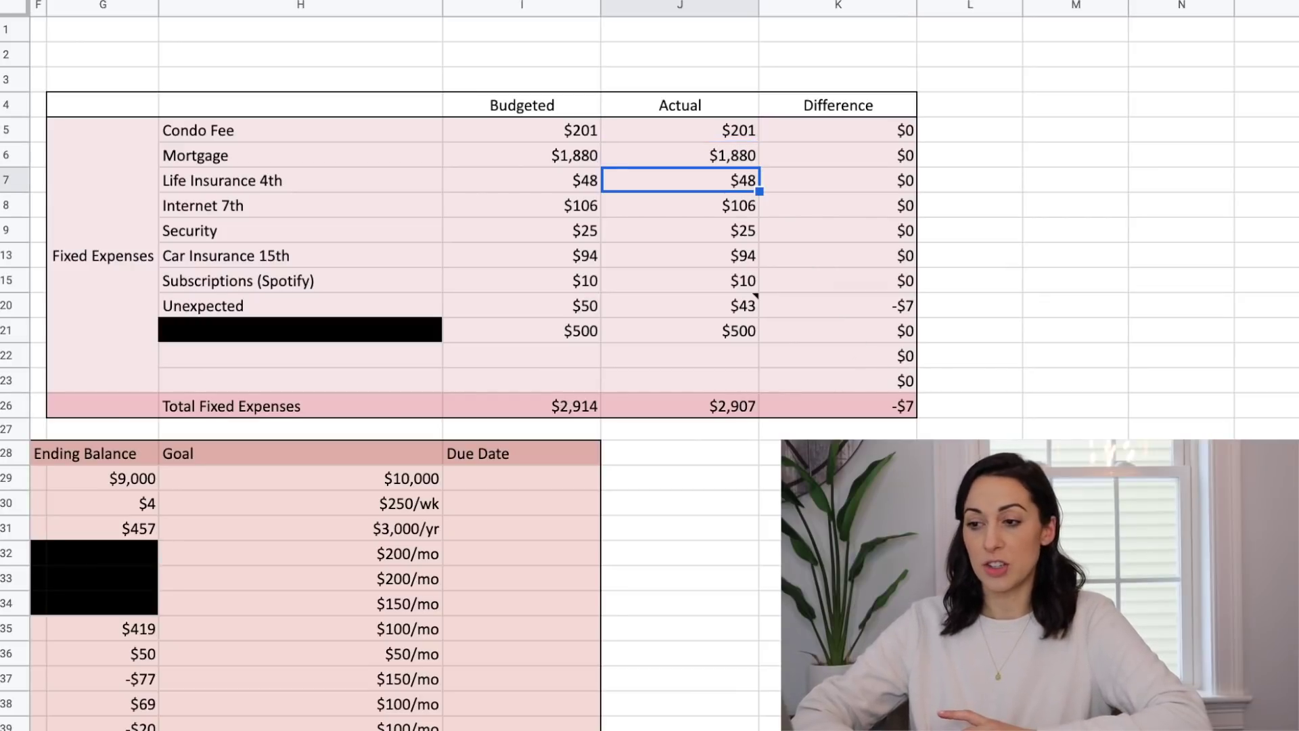
left_click(680, 205)
key("Down")
key("Down")
key("Down")
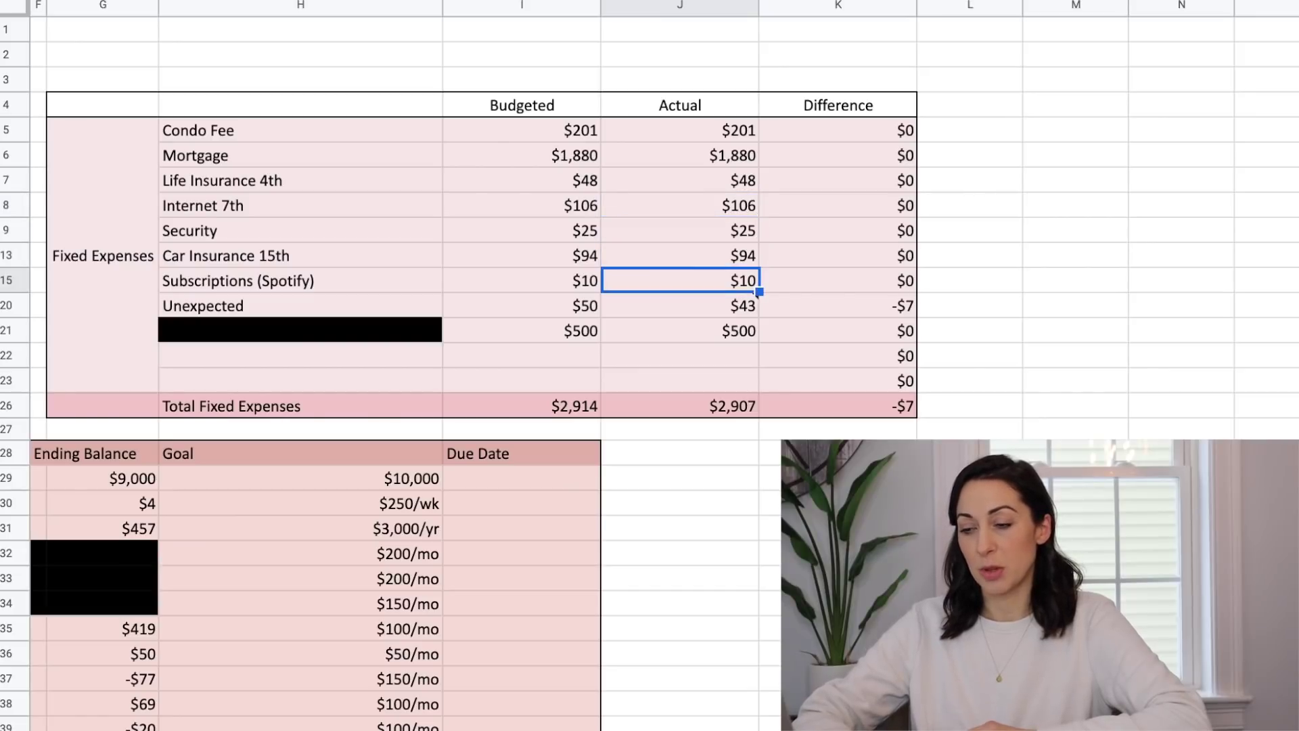
key("Down")
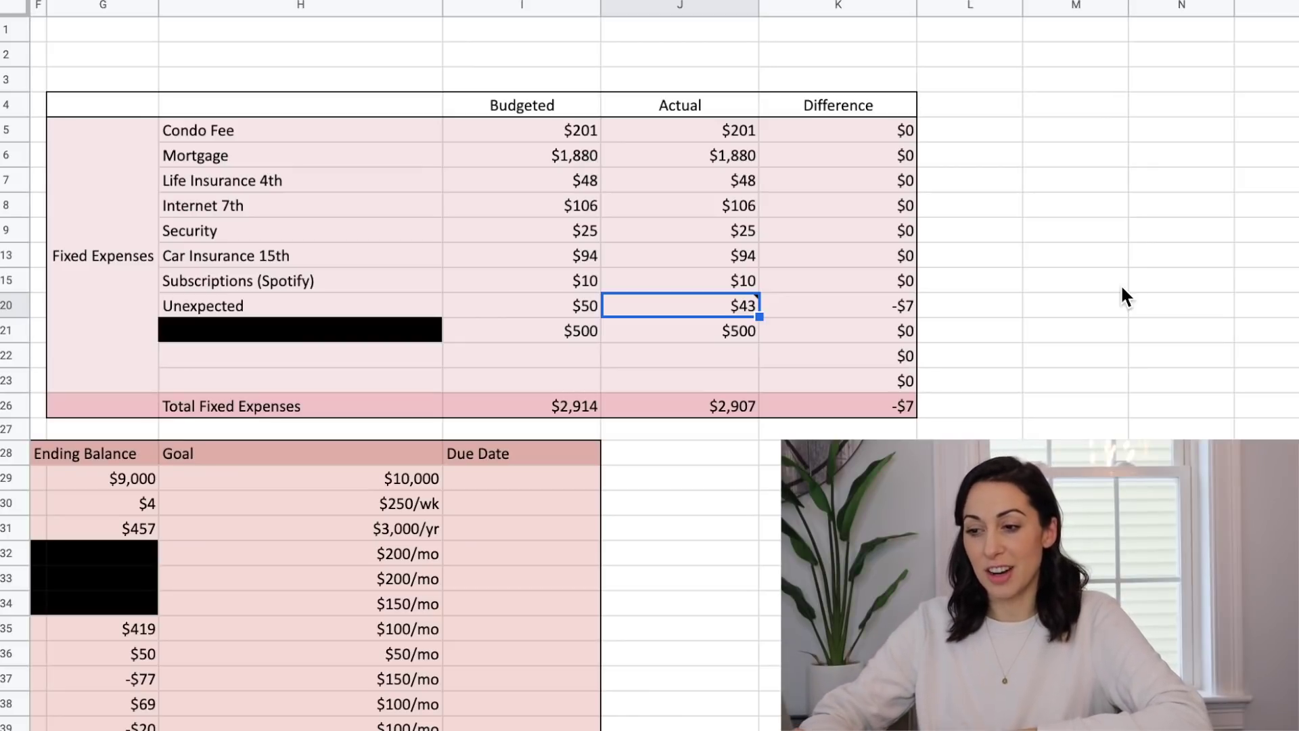
left_click(680, 331)
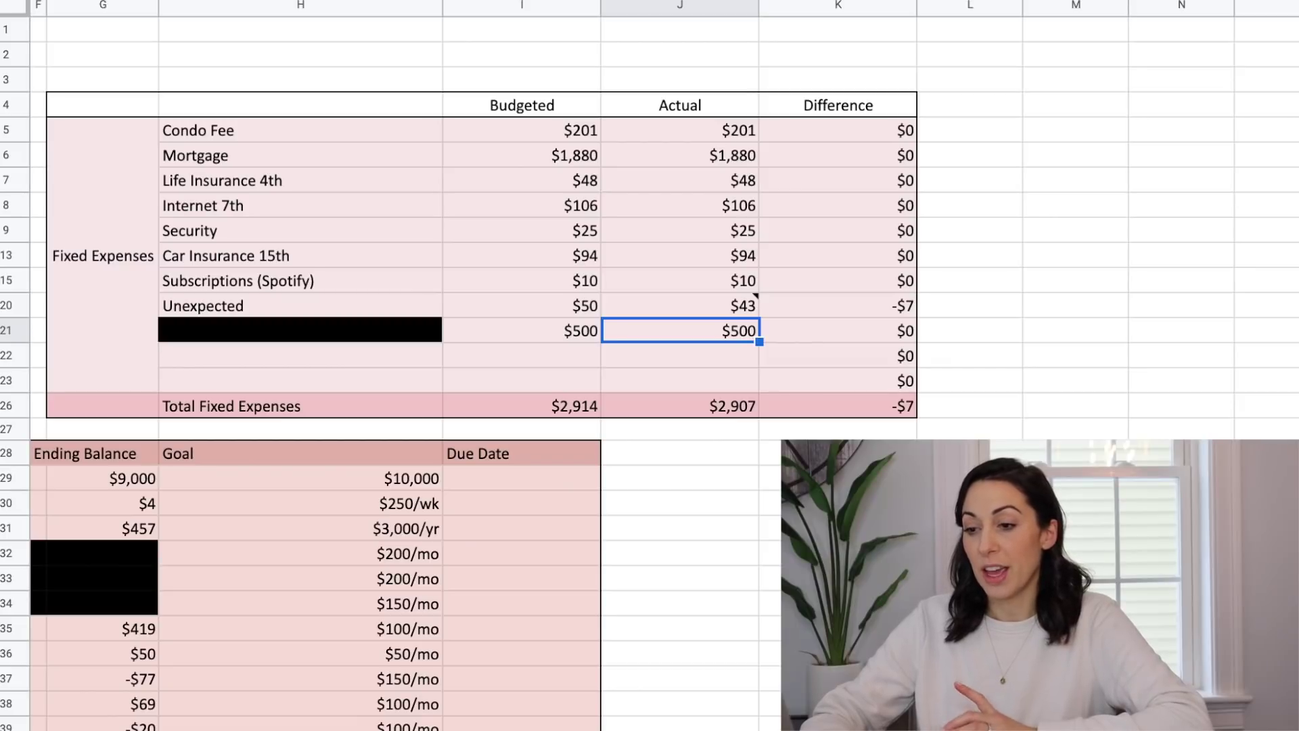
key("Down")
key("Down")
key("Down")
key("Right")
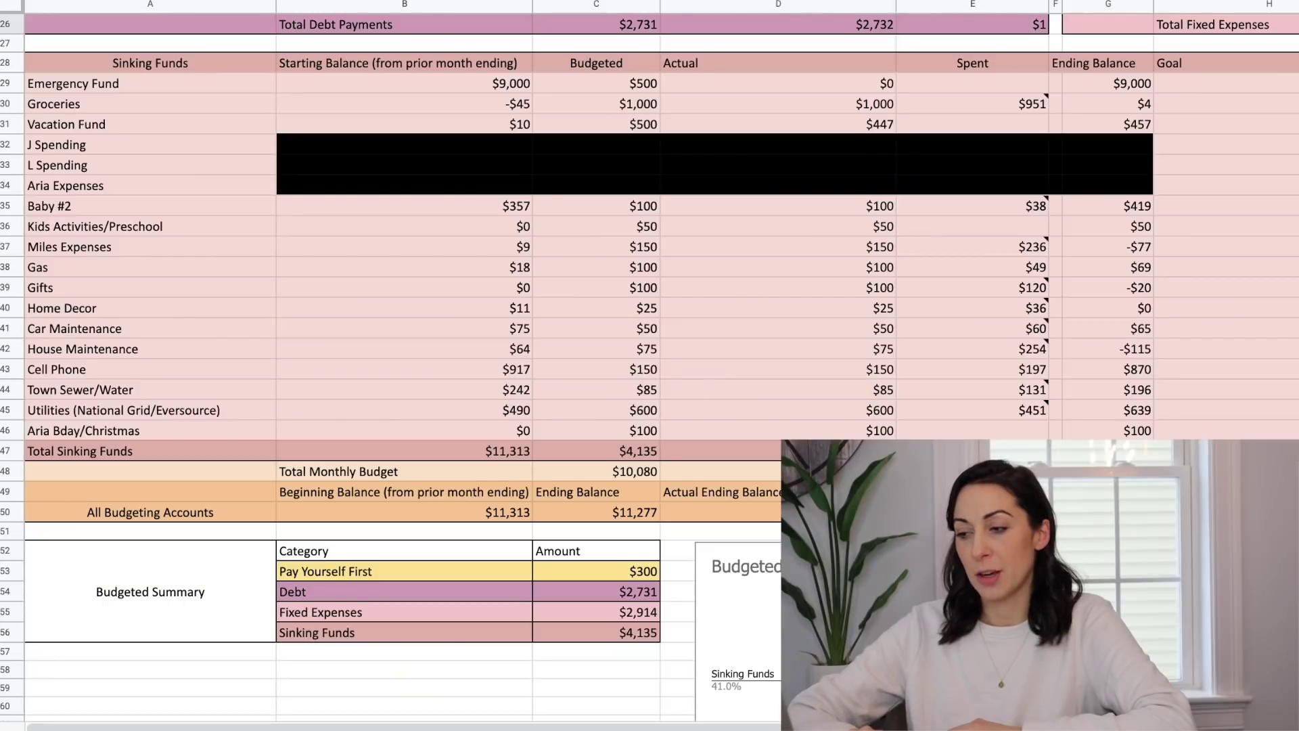
Step: Review the Emergency Fund row in Sinking Funds across its budgeted, actual, spent and ending balance amounts
left_click(10, 83)
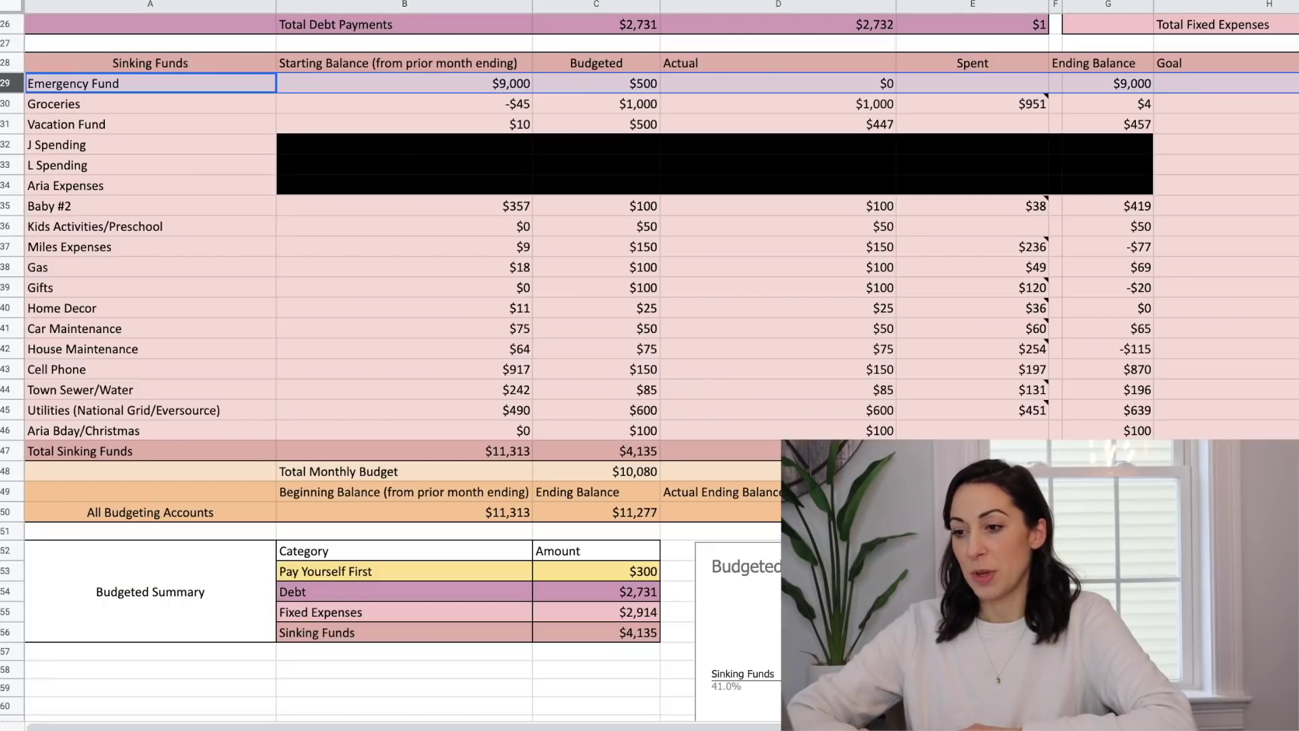
left_click(598, 84)
left_click(779, 85)
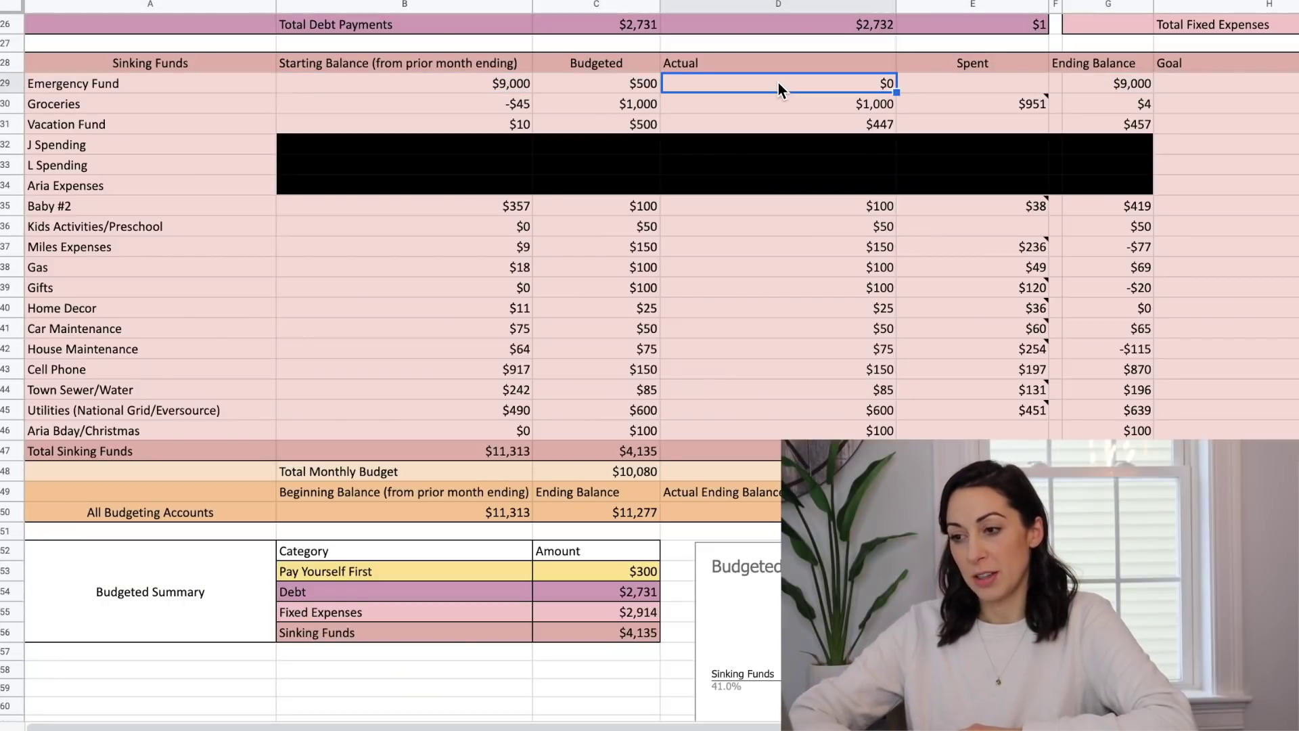
key("Tab")
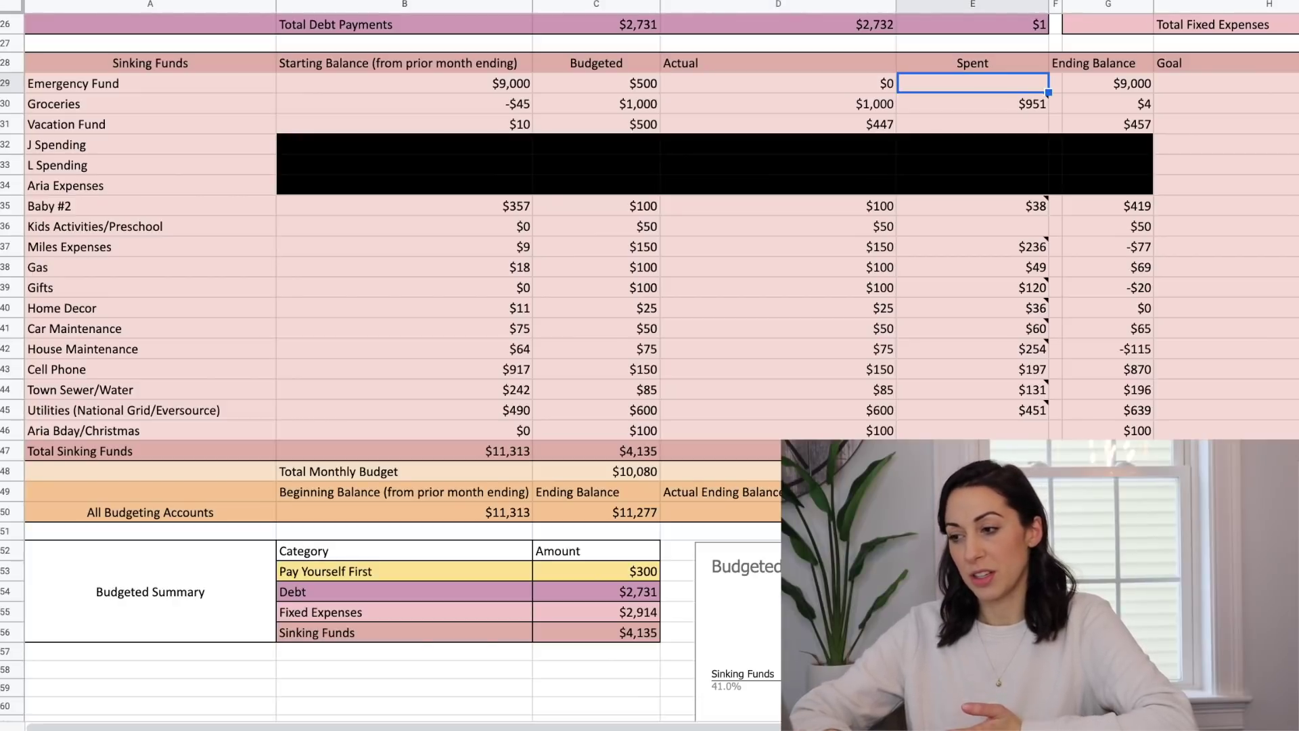
key("Tab")
key("Tab")
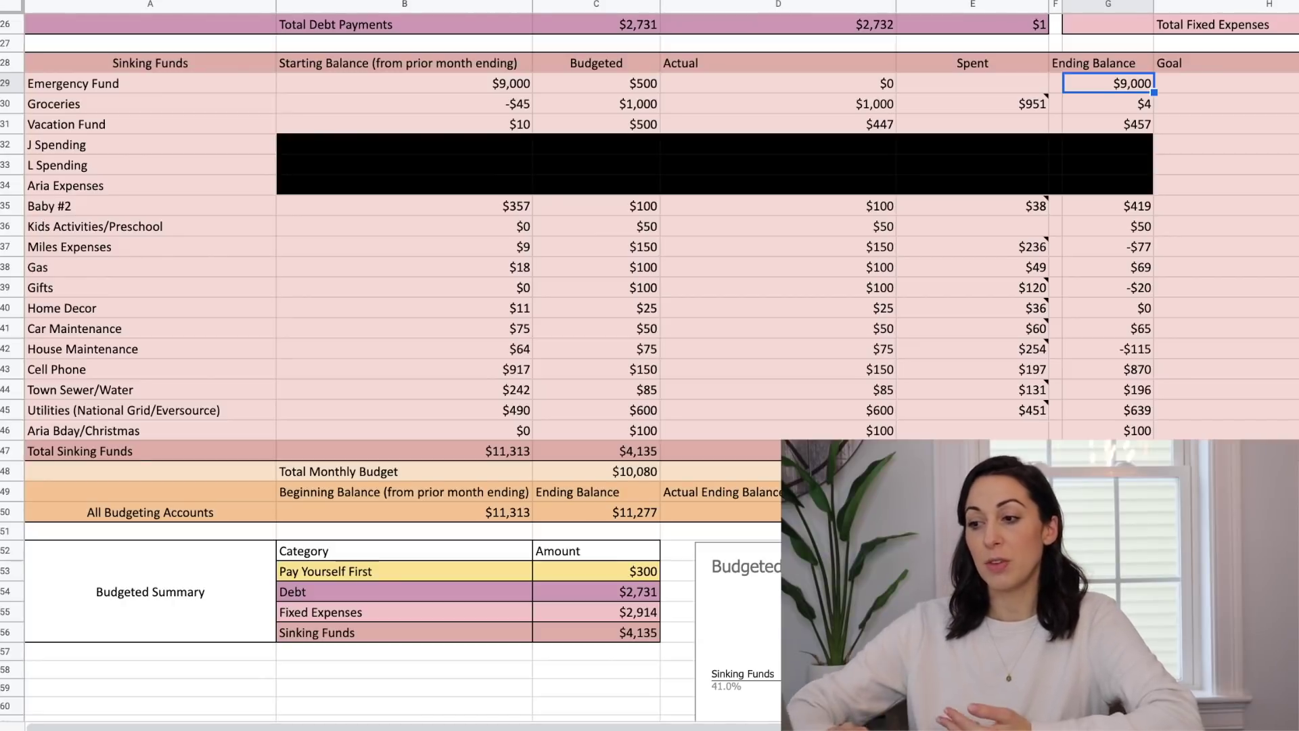
Step: Compare the actual Total Income with the actual sinking fund contributions, including Vacation Fund, Town Sewer/Water and Home Decor
scroll(473, 270, "up", 5)
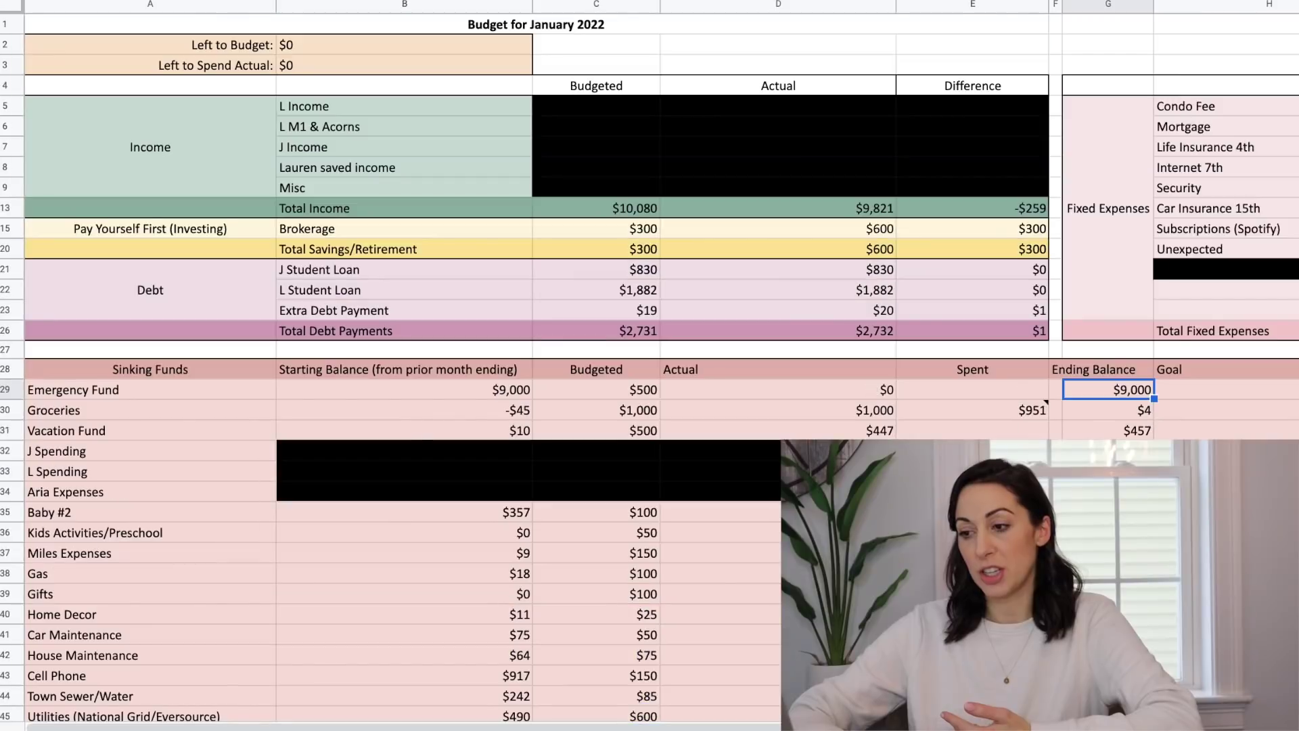
left_click(821, 214)
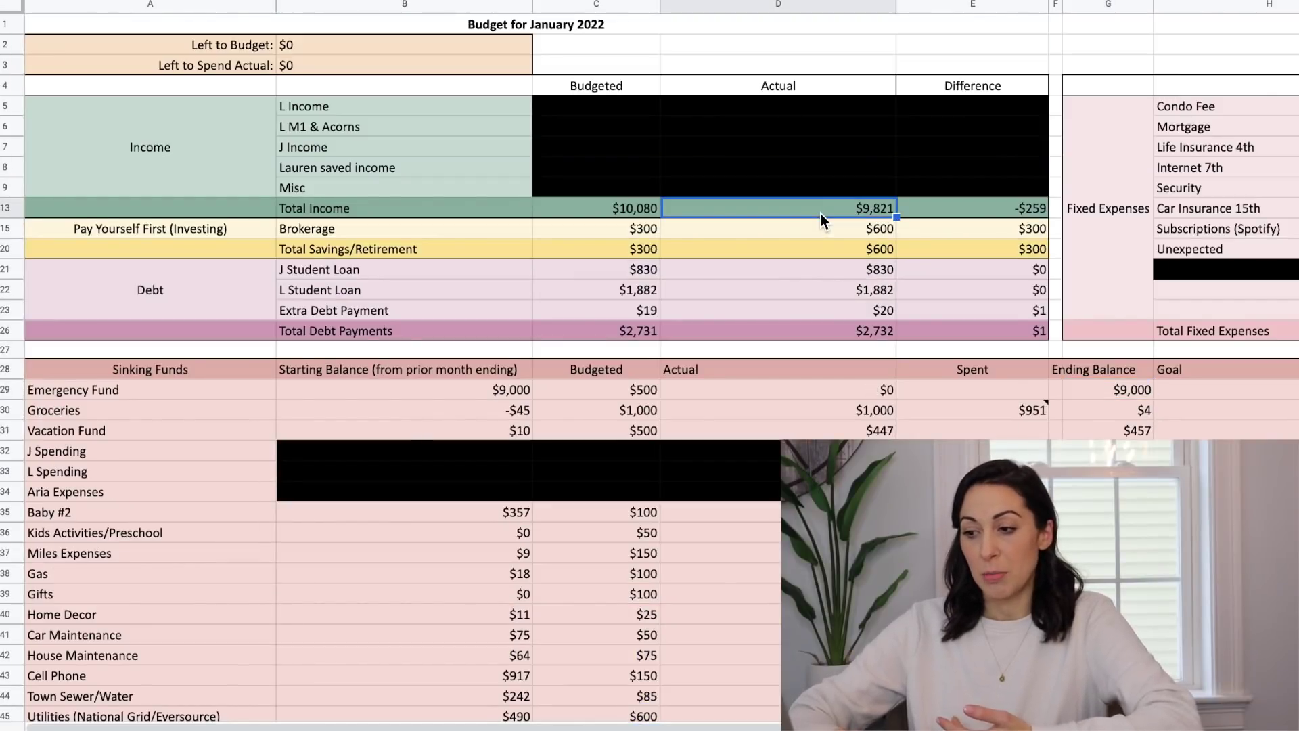
scroll(838, 217, "down", 4)
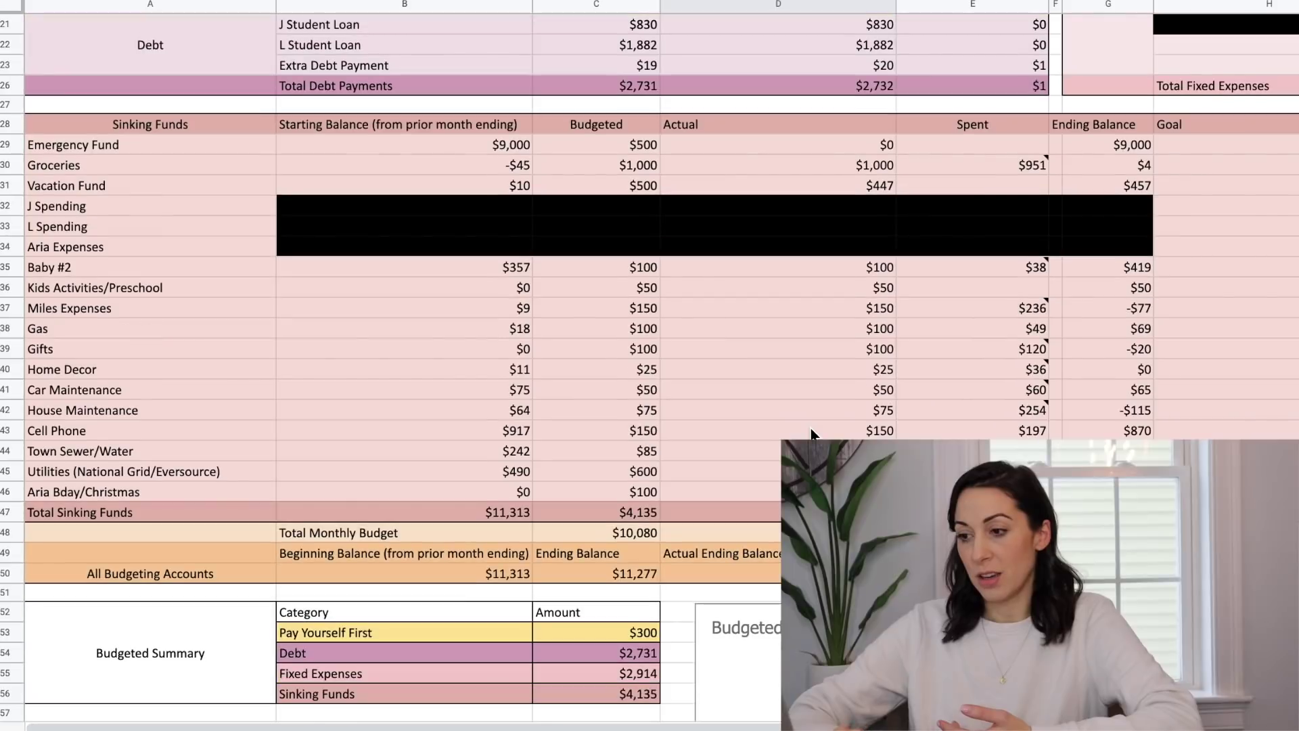
left_click(828, 187)
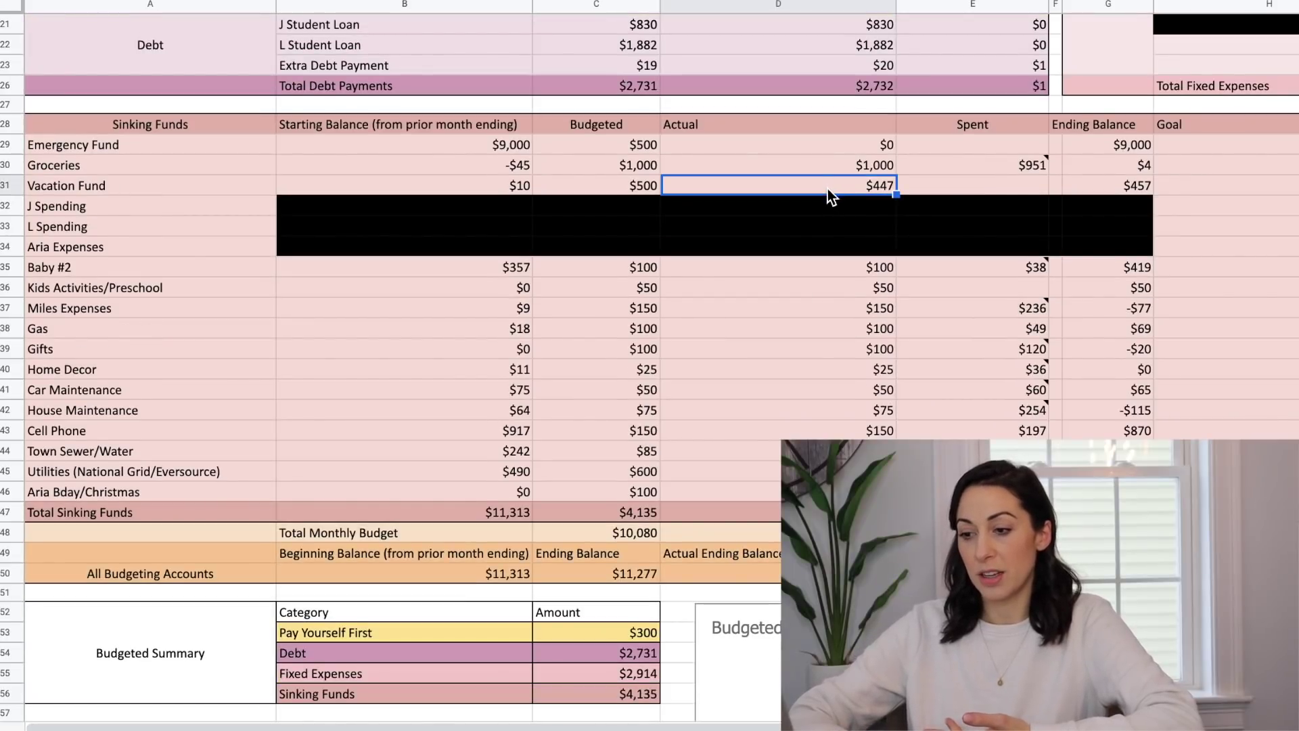
left_click(789, 451)
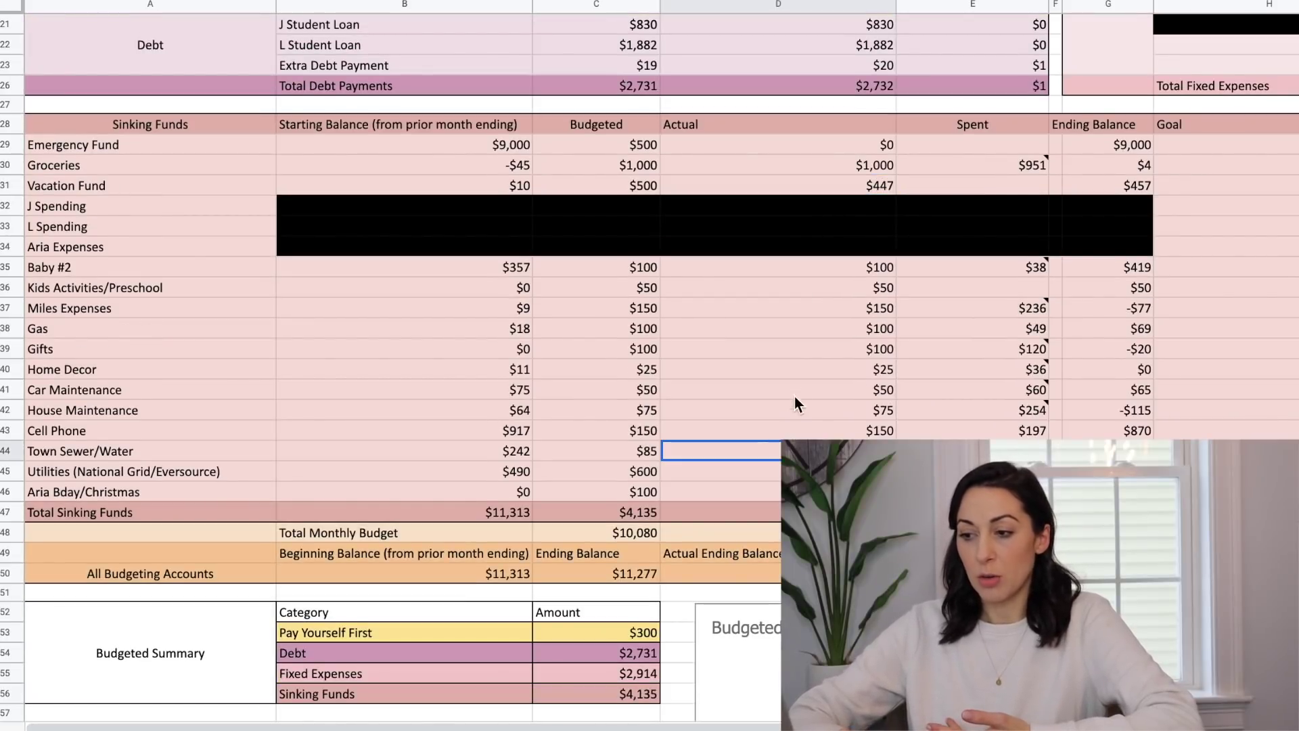
left_click(799, 368)
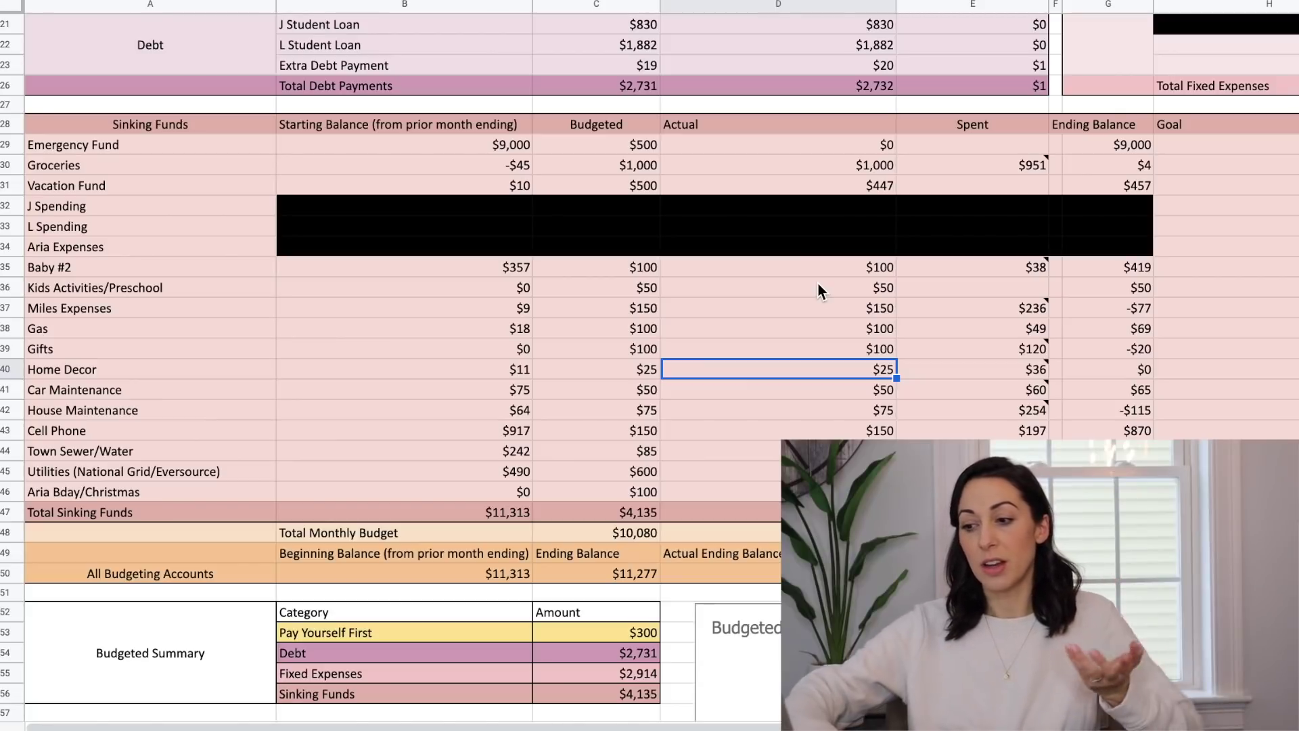
scroll(818, 283, "up", 4)
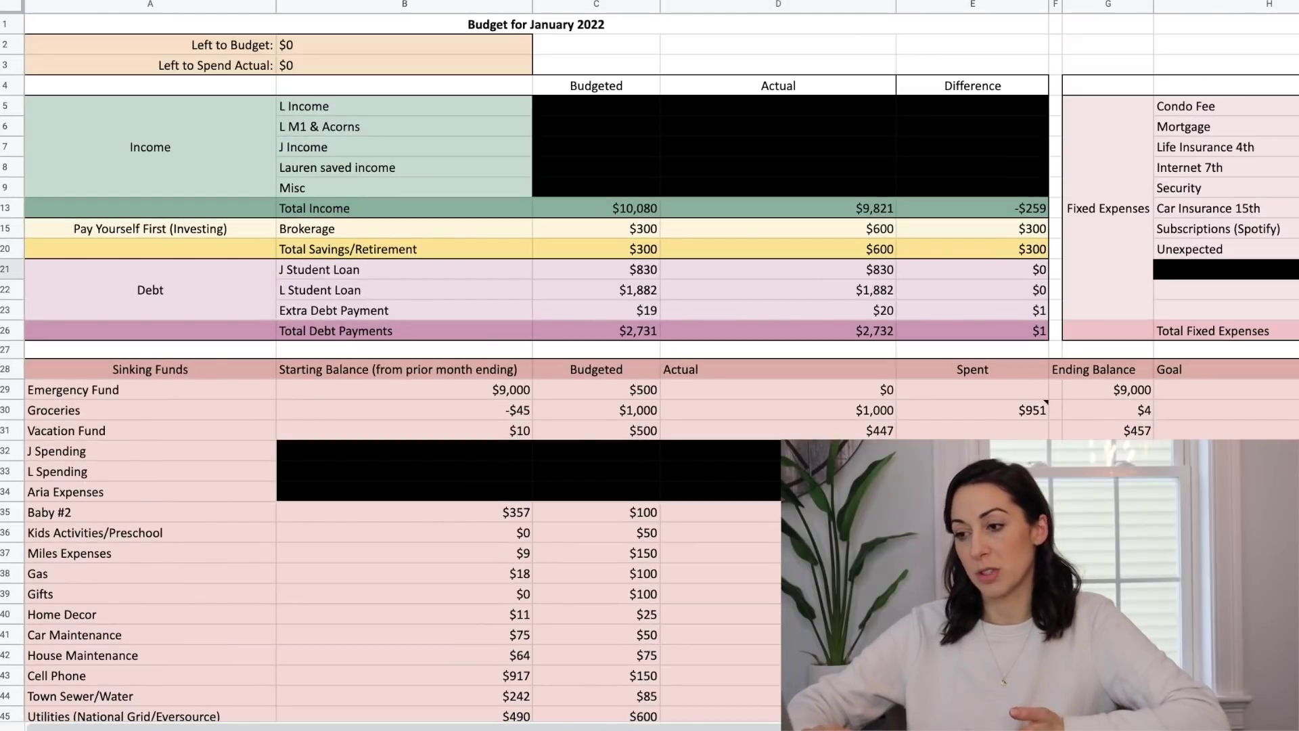
left_click(862, 214)
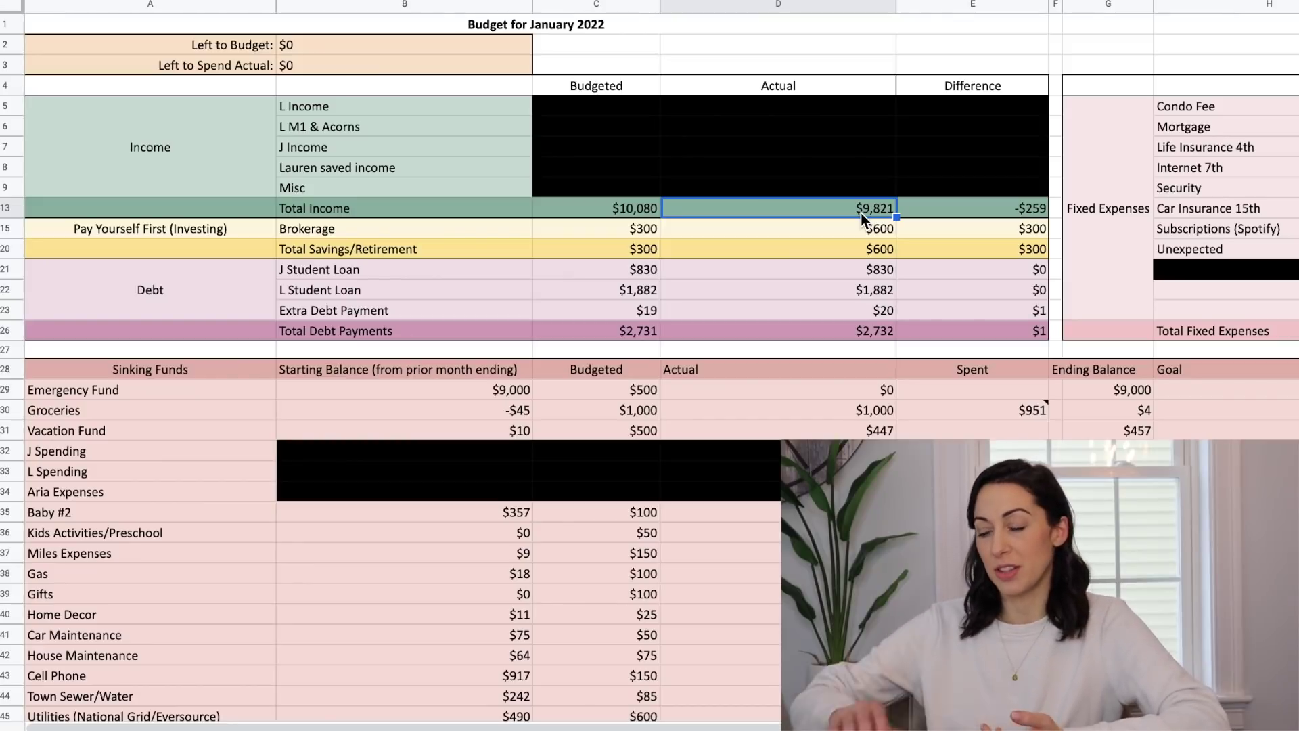
scroll(860, 212, "down", 5)
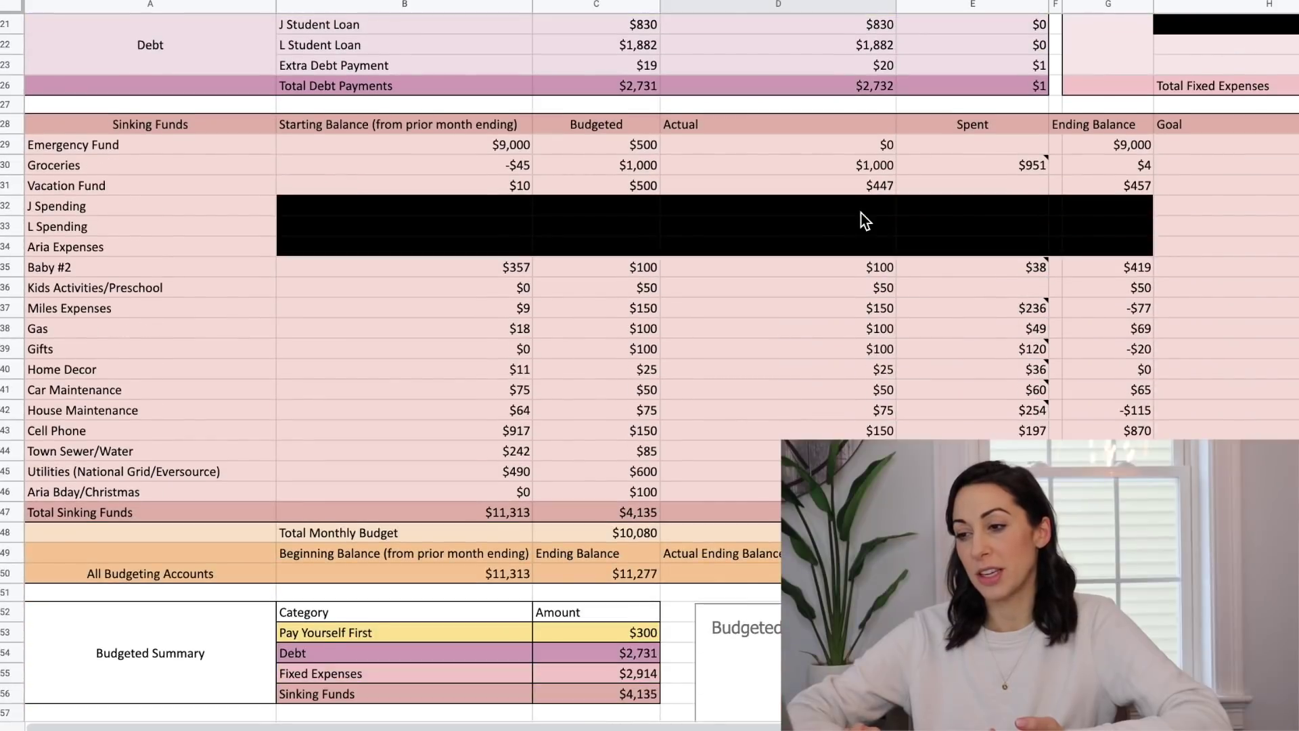
Step: Compare the Emergency Fund's budgeted and actual amounts in the Sinking Funds table
scroll(861, 221, "down", 1)
left_click(864, 112)
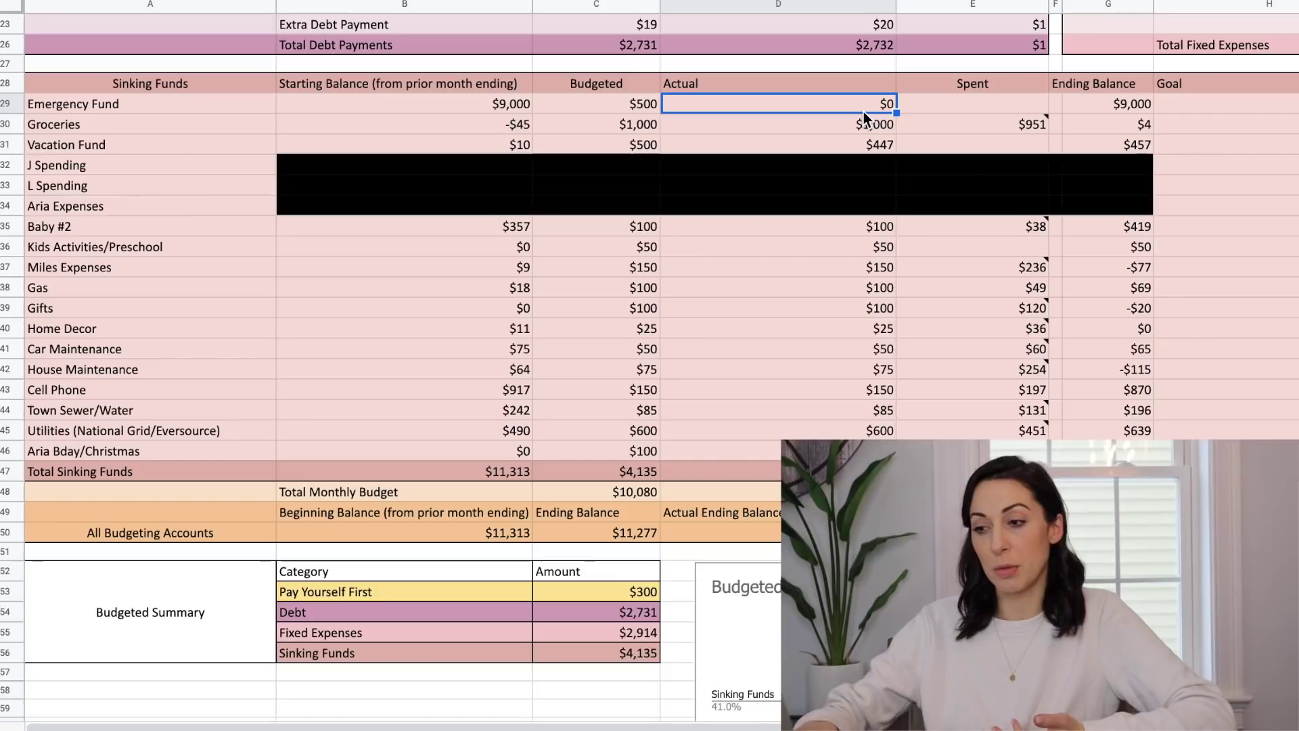
key("Left")
key("Right")
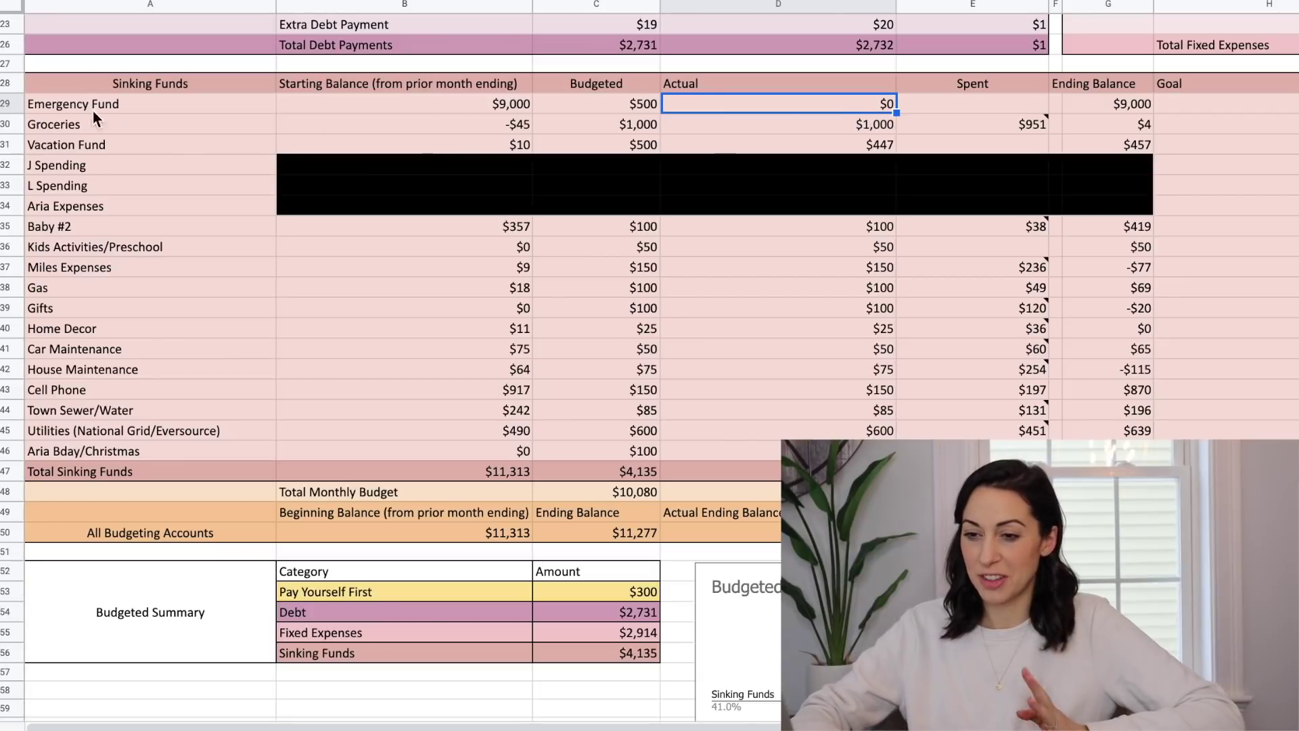
Step: Review the Groceries sinking fund from its starting balance through the budgeted, actual and spent amounts to the ending balance
left_click(4, 126)
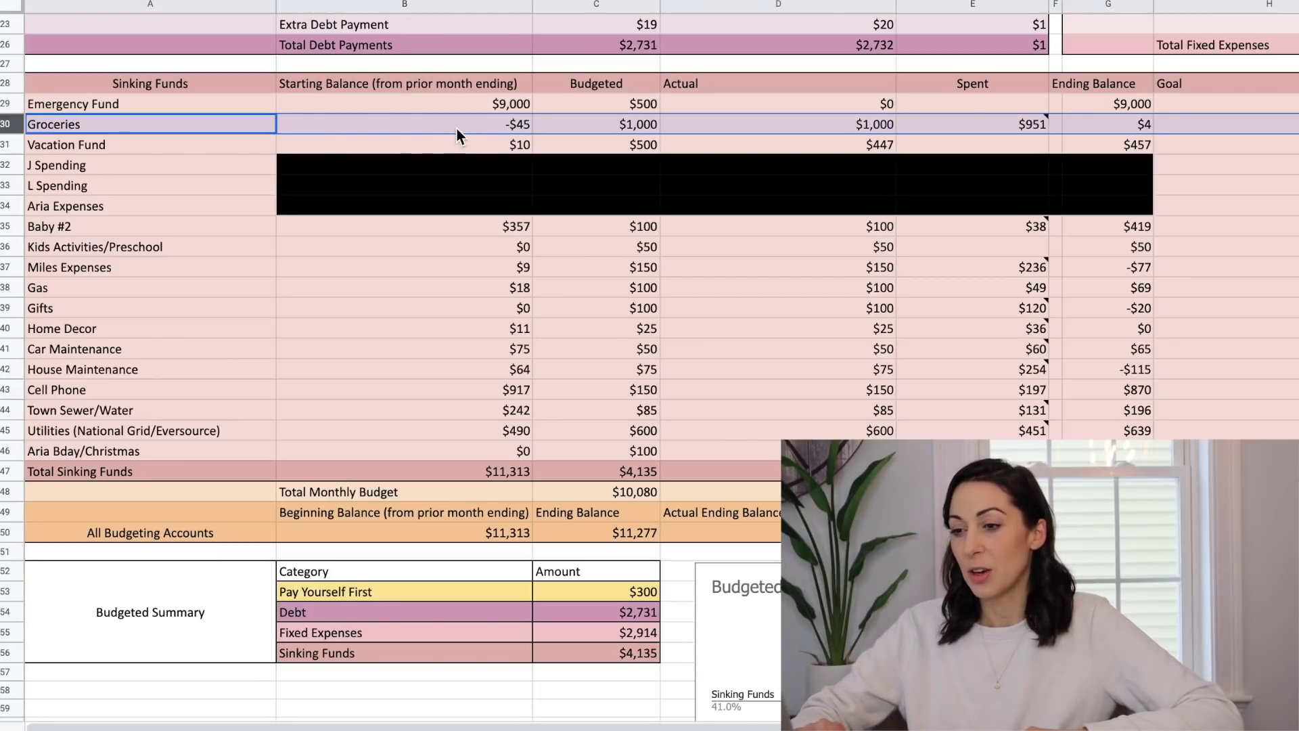
left_click(518, 129)
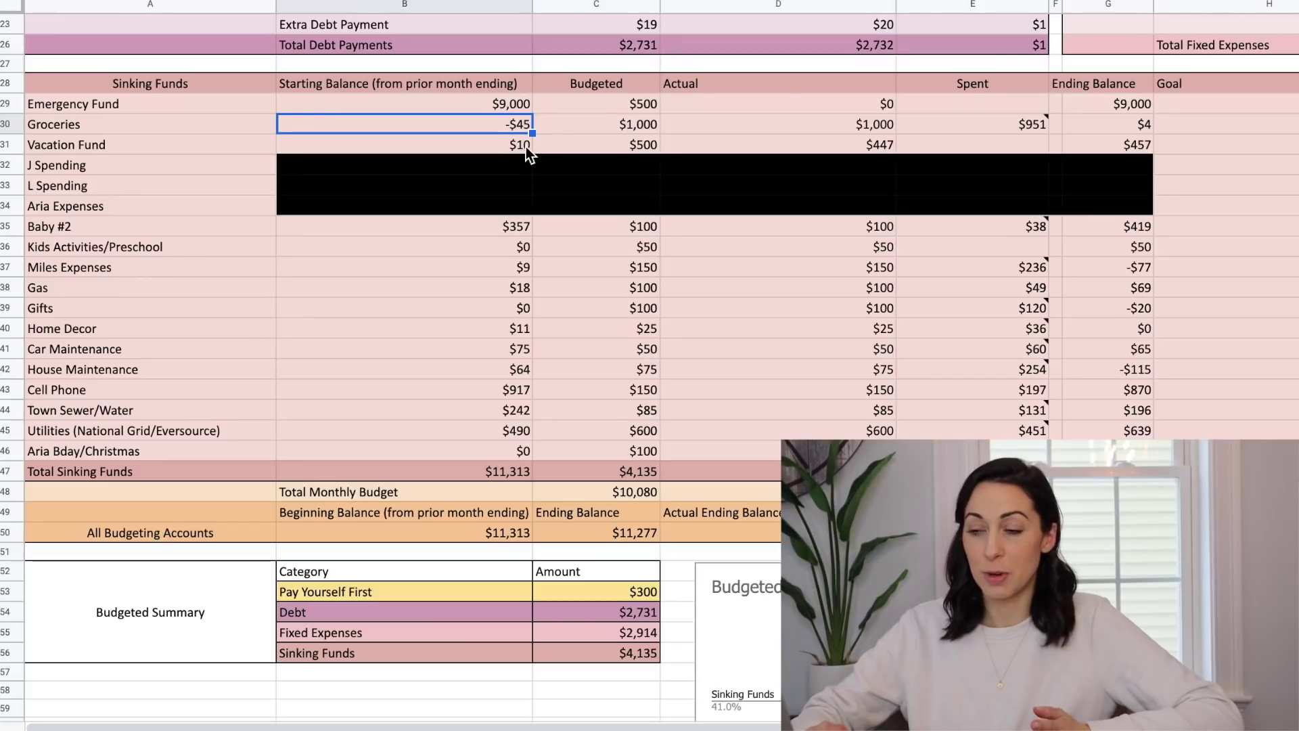
key("Right")
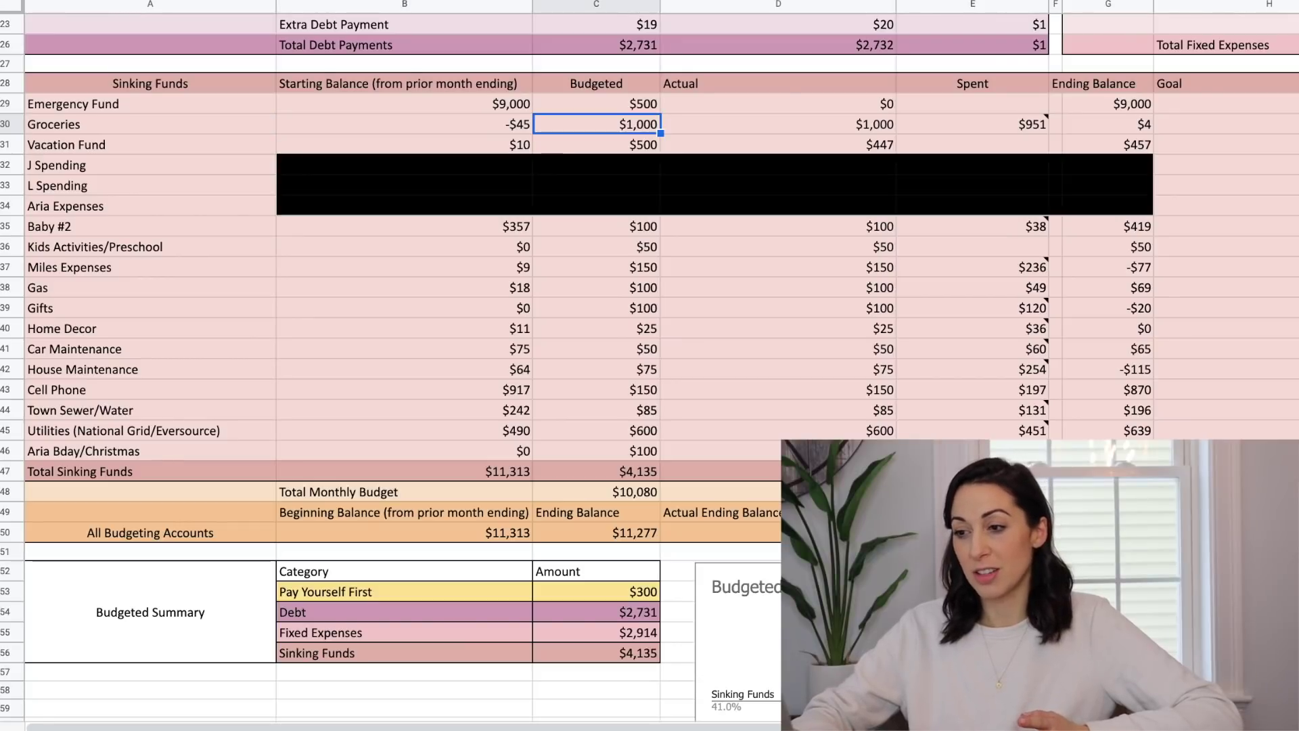
left_click(778, 124)
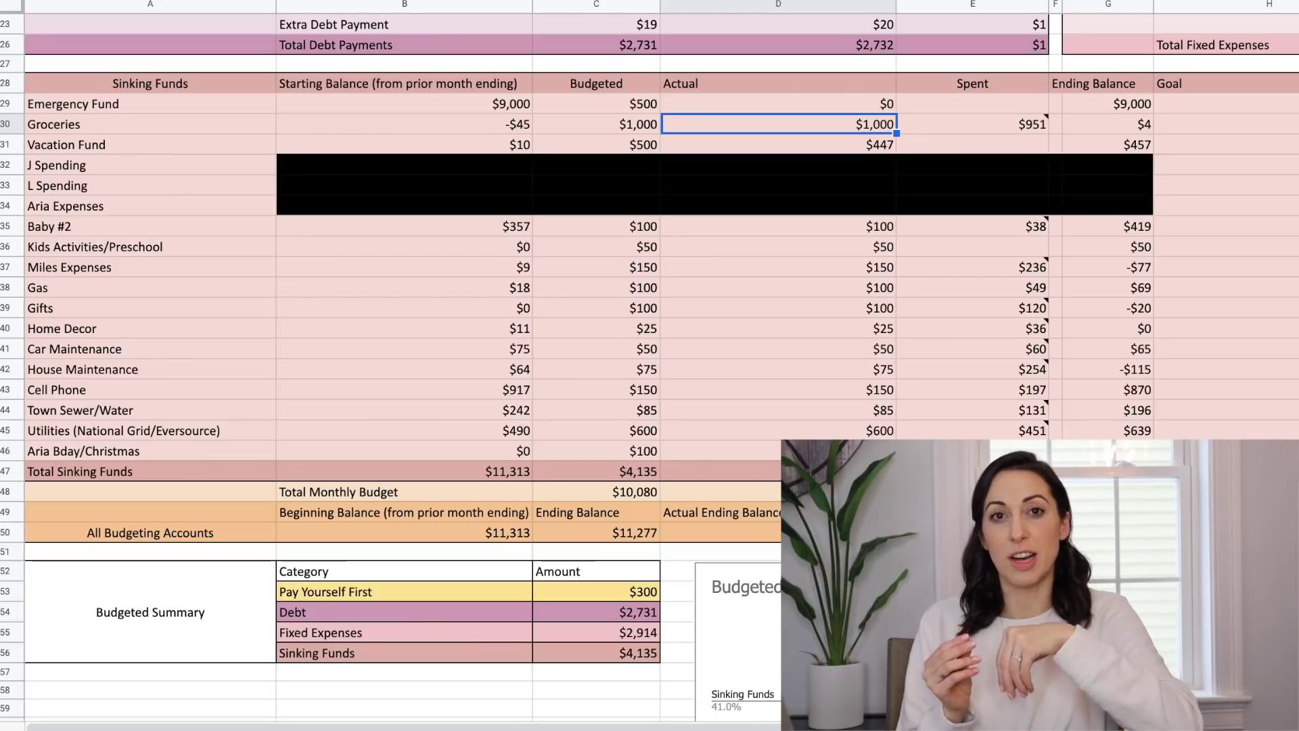
left_click(973, 124)
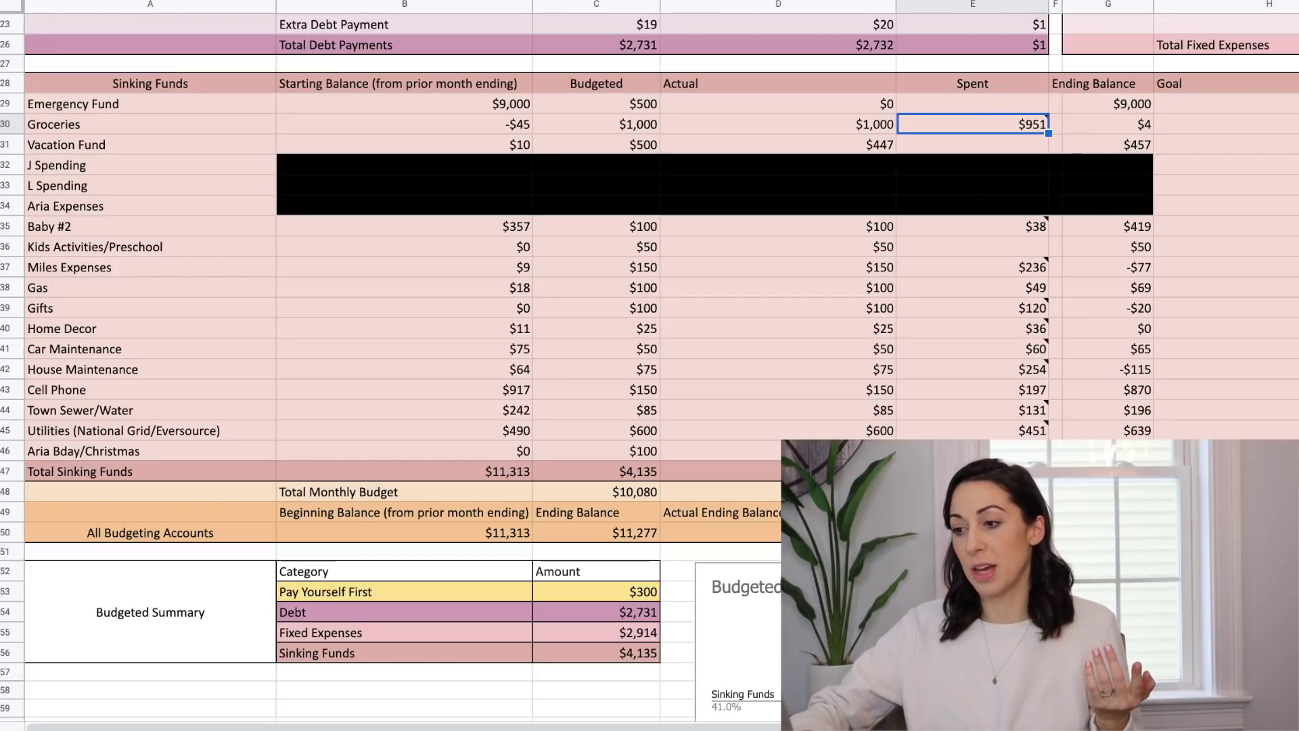
key("Right")
key("Right")
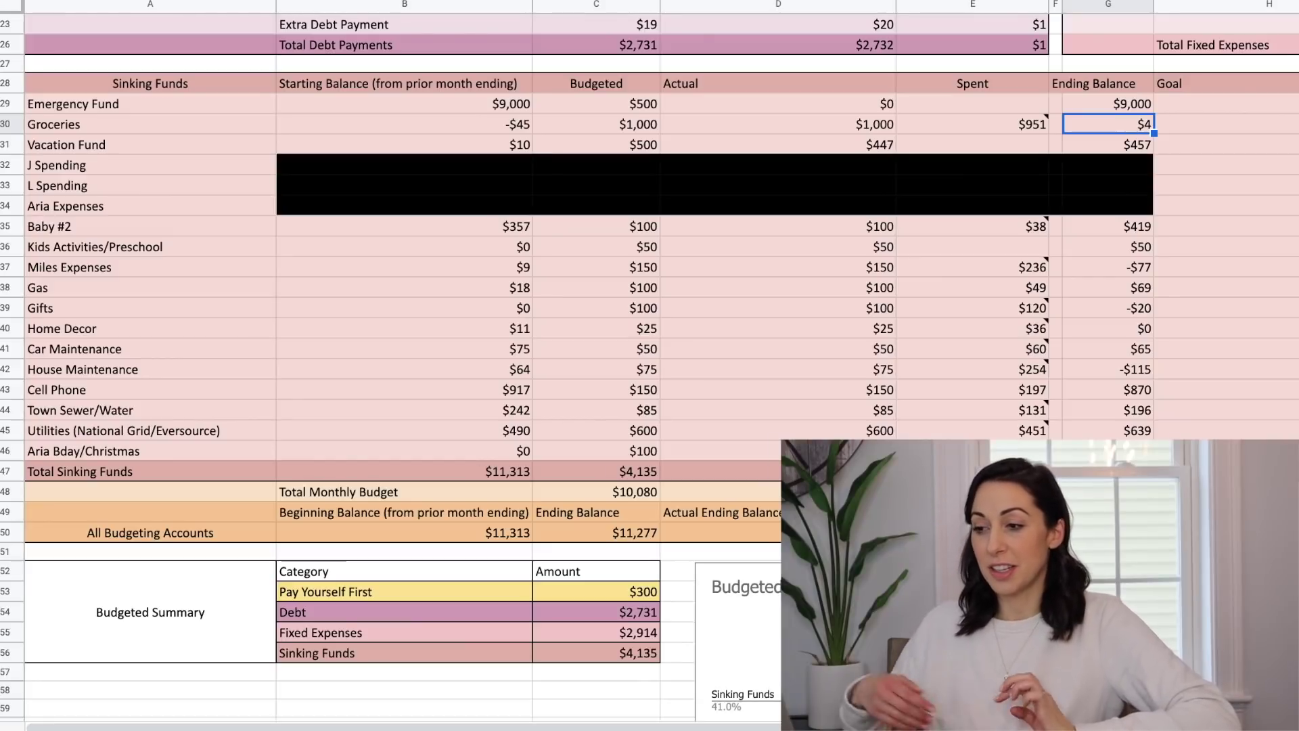
Step: Review the Vacation Fund row across its budgeted, actual, spent and ending balance amounts
key("Down")
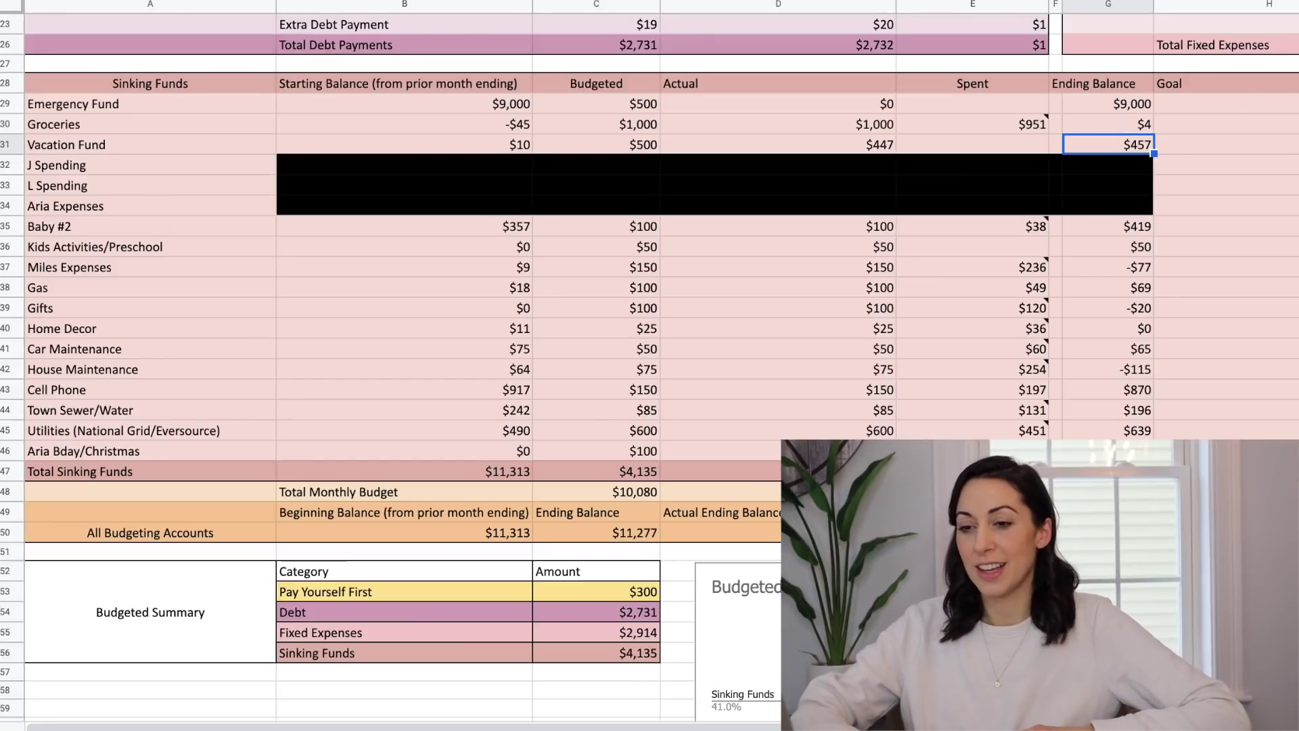
left_click(3, 145)
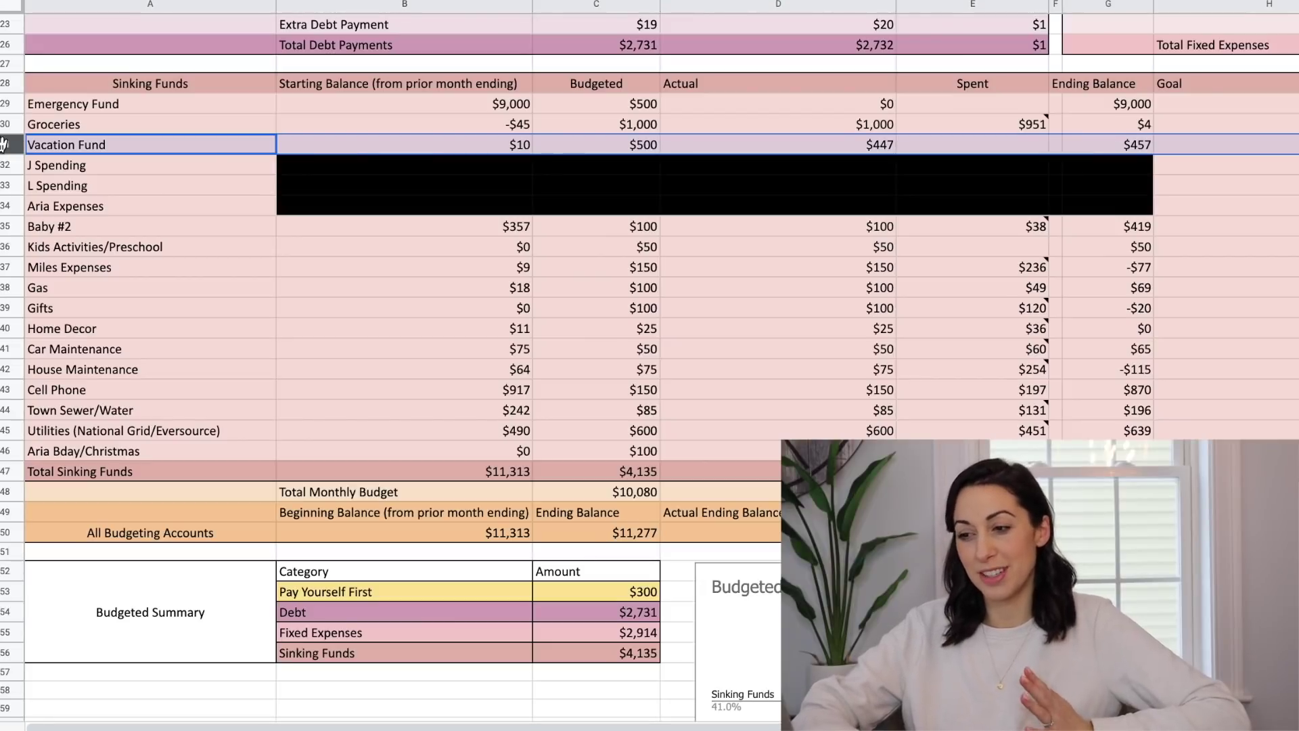
left_click(586, 146)
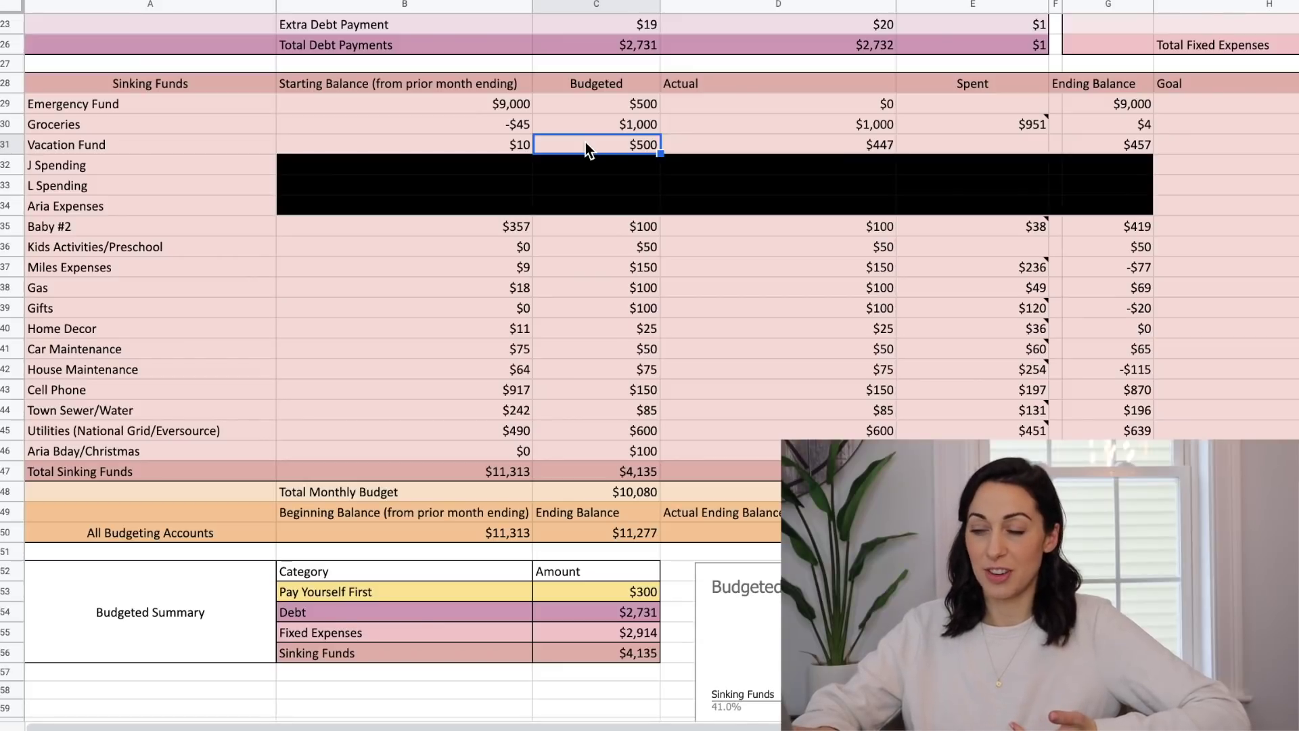
key("Right")
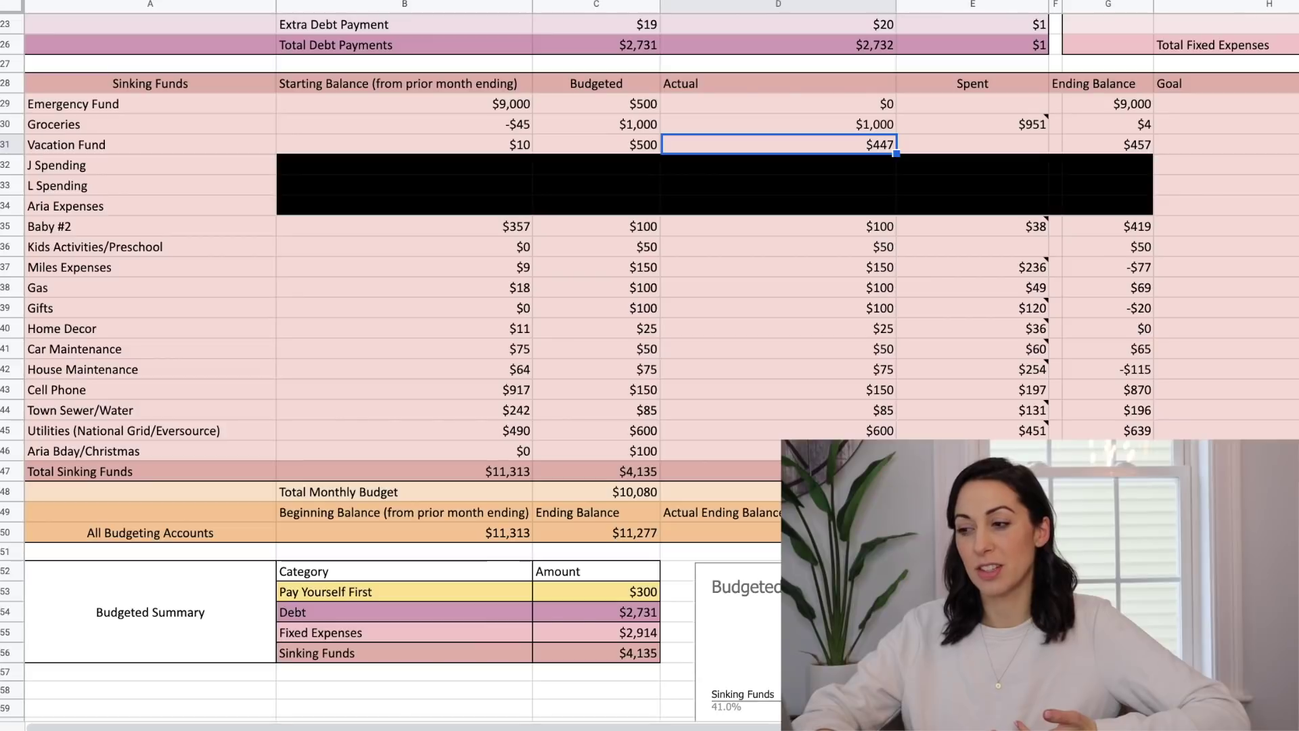
key("Right")
key("Right")
key("Right")
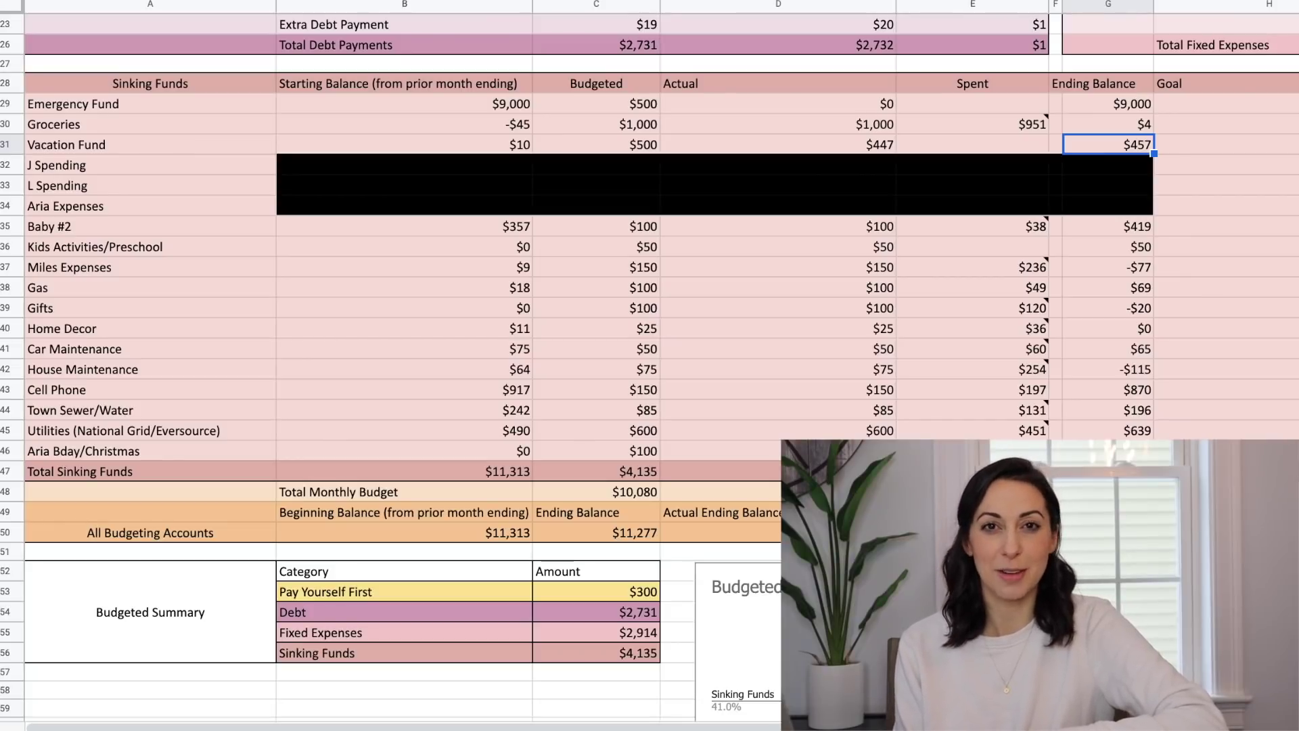
Step: Go through the three blacked-out personal spending rows between Vacation Fund and Baby #2
left_click(6, 165)
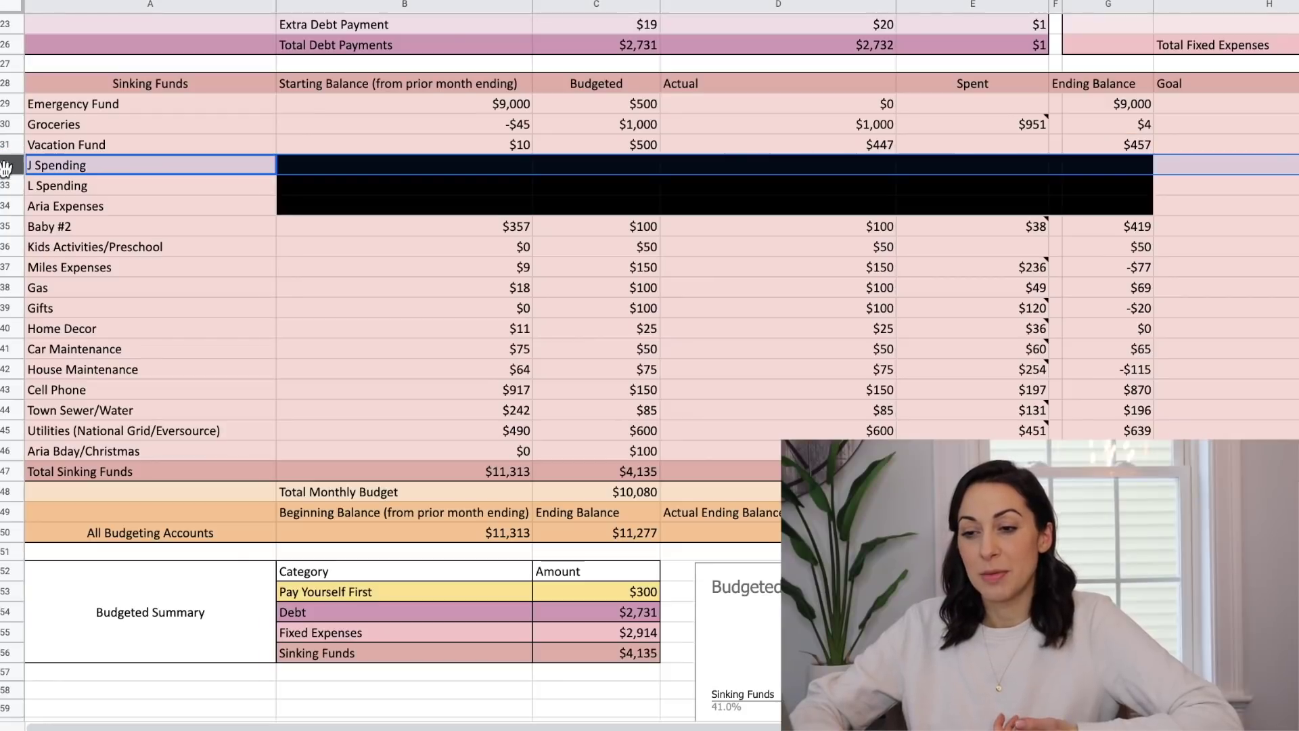
left_click(6, 184)
left_click(6, 205)
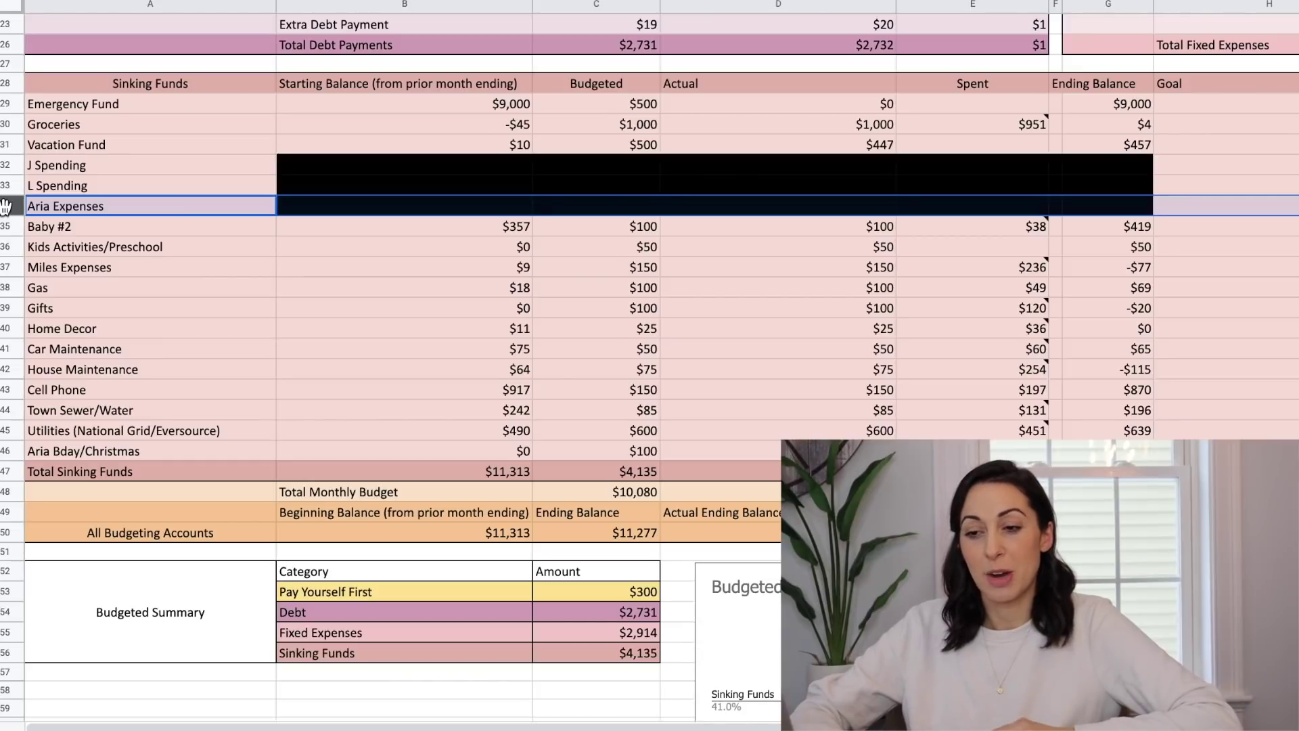
Step: Review the Baby #2 sinking fund from its starting balance through the budgeted, actual and spent amounts to the ending balance
left_click(5, 227)
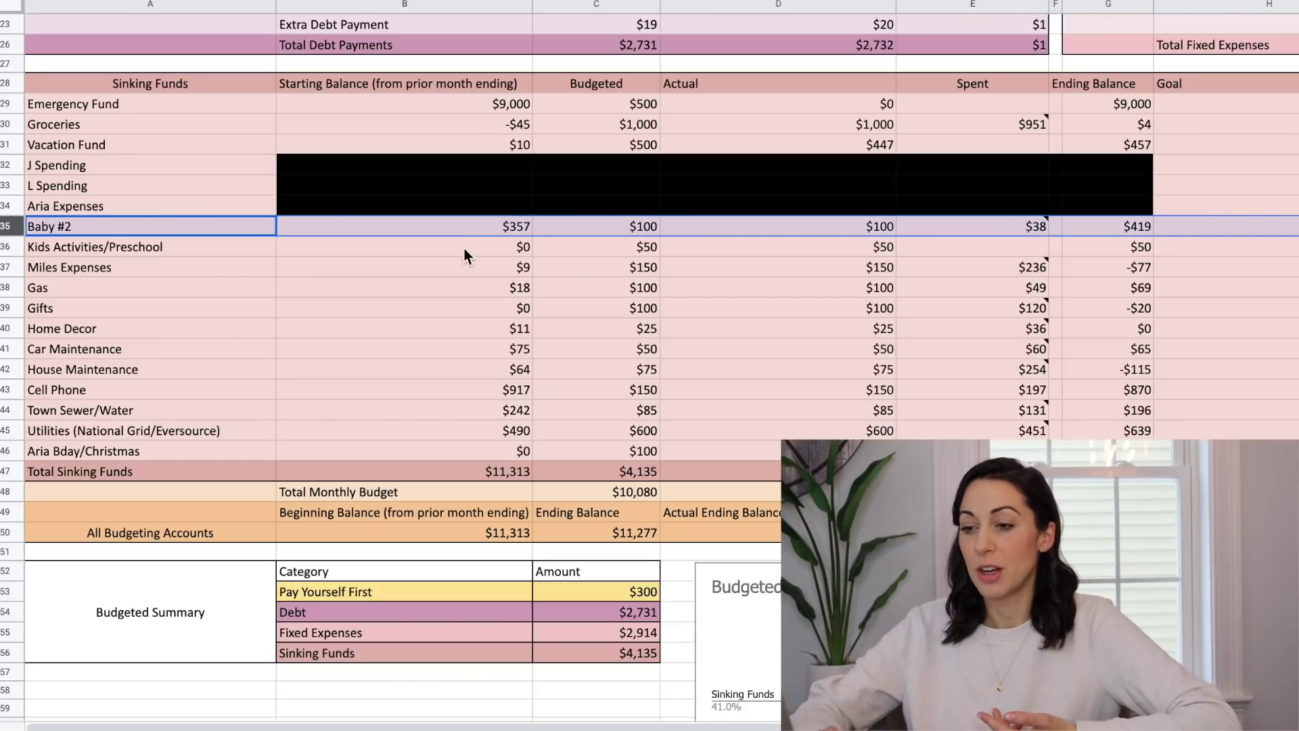
left_click(489, 227)
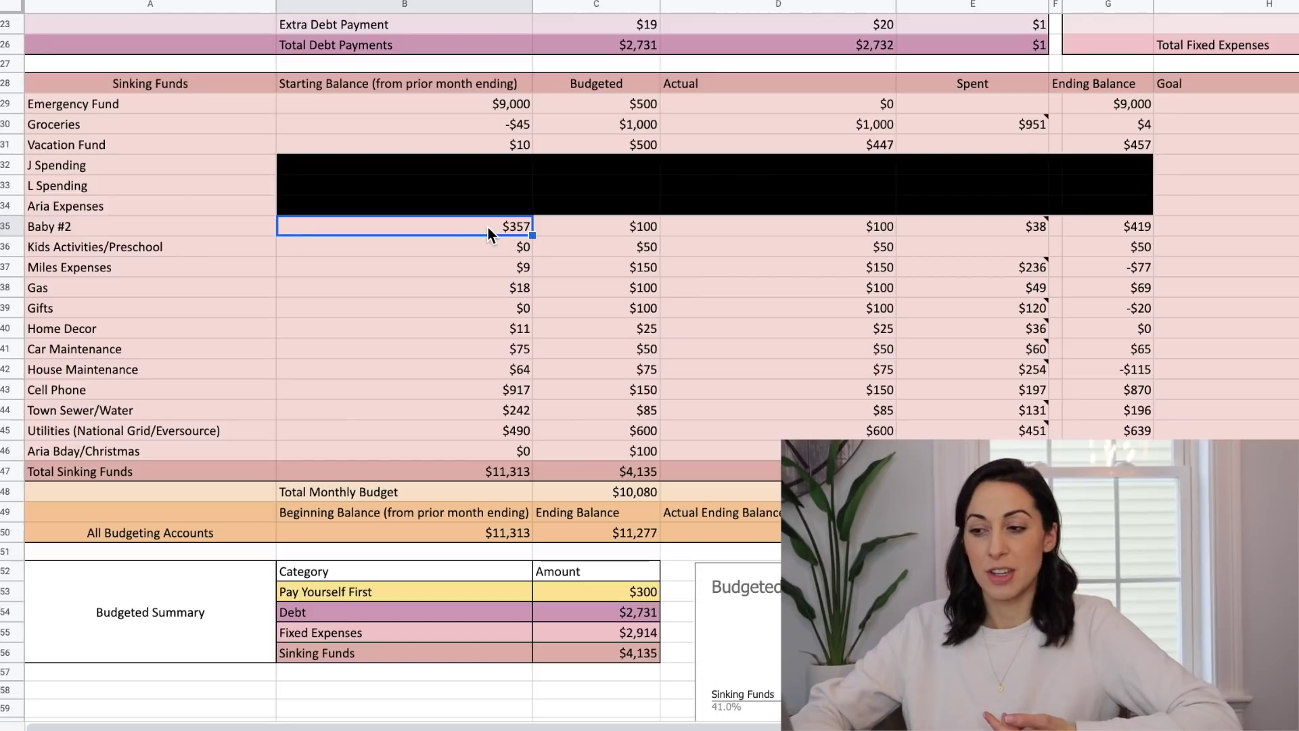
key("Right")
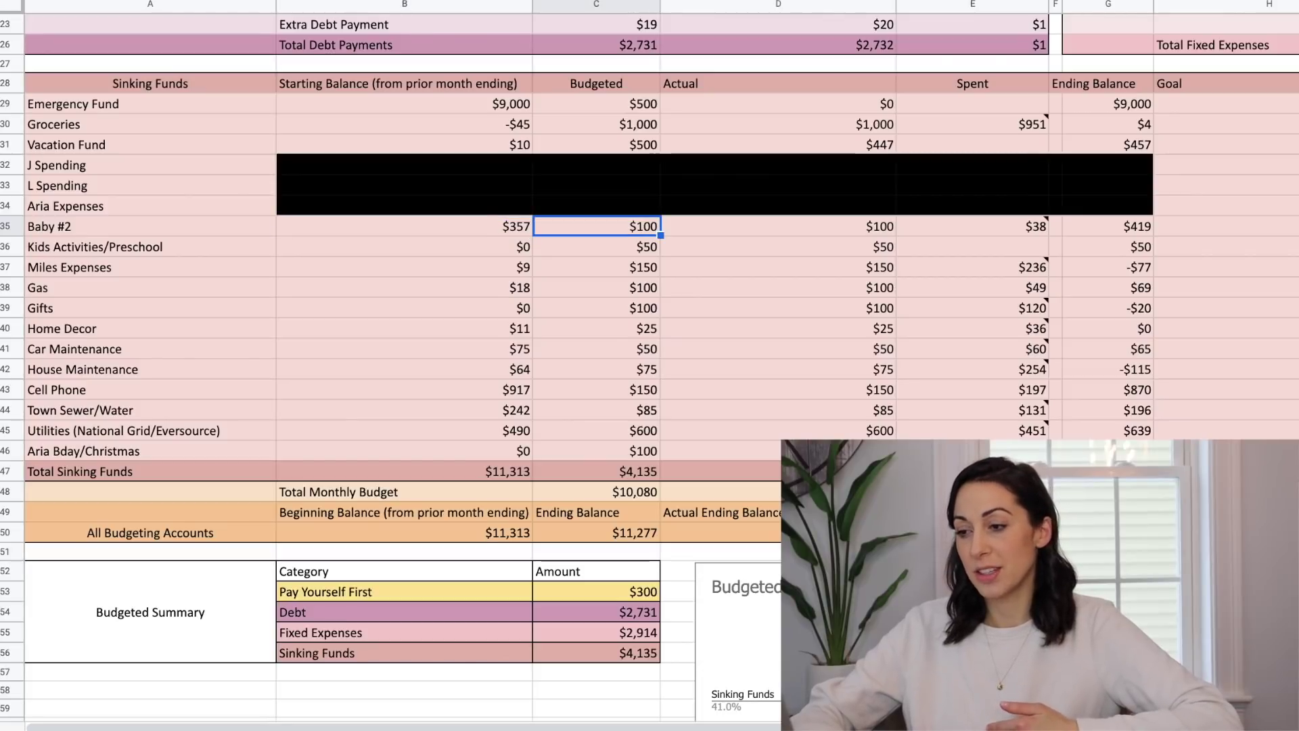
key("Right")
key("Right")
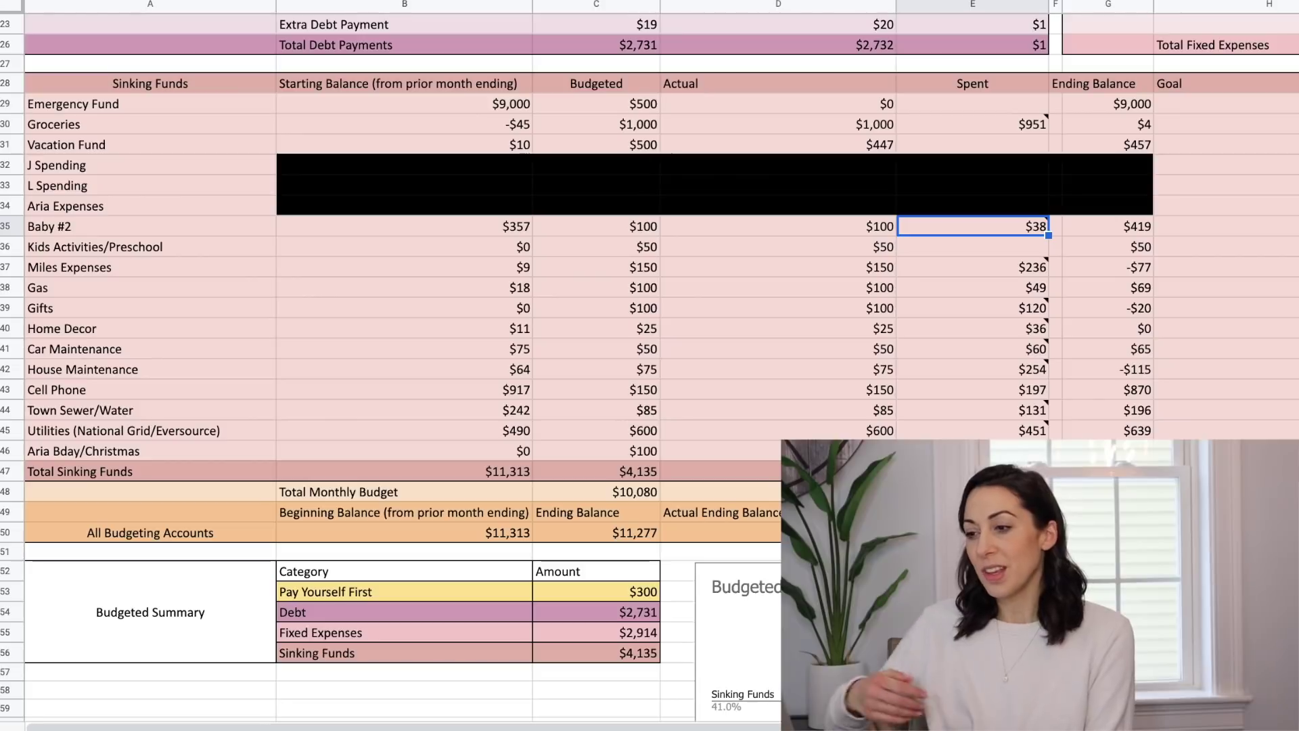
key("Right")
key("Right")
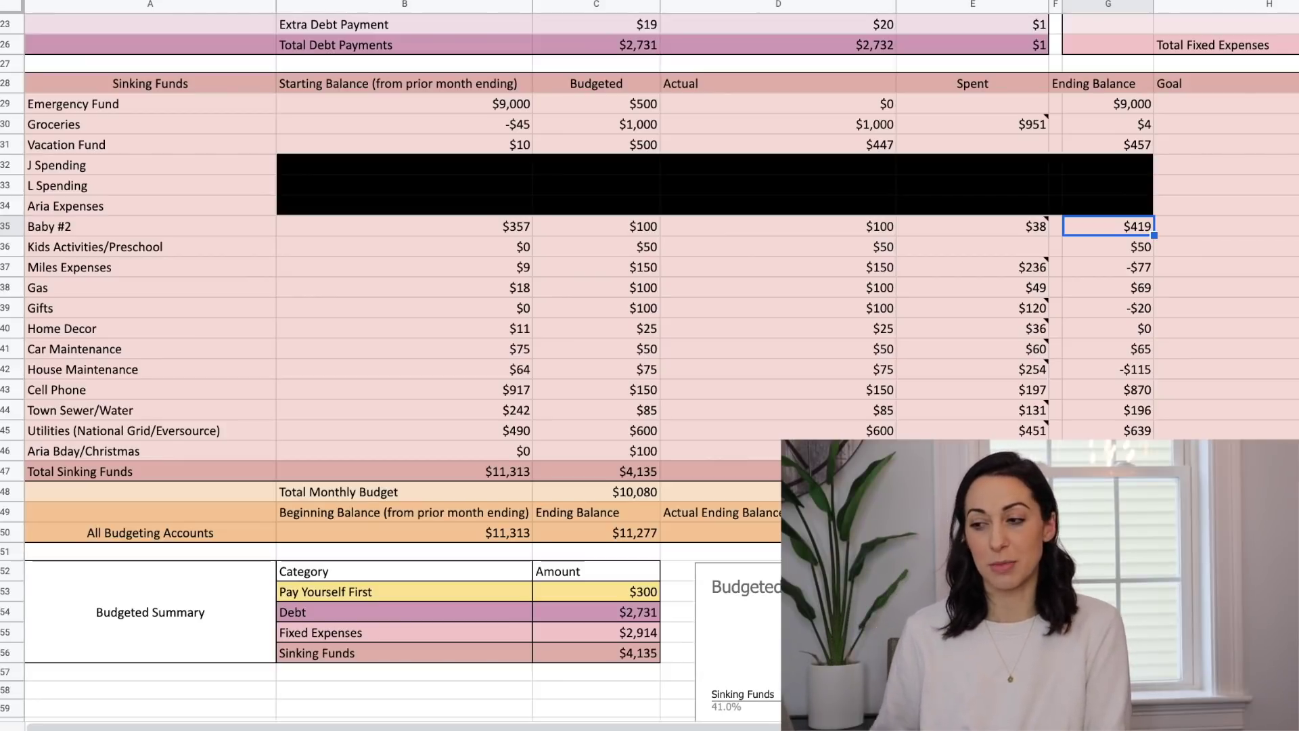
Step: Rename the Kids Activities/Preschool sinking fund category to "Kids Activites"
left_click(5, 247)
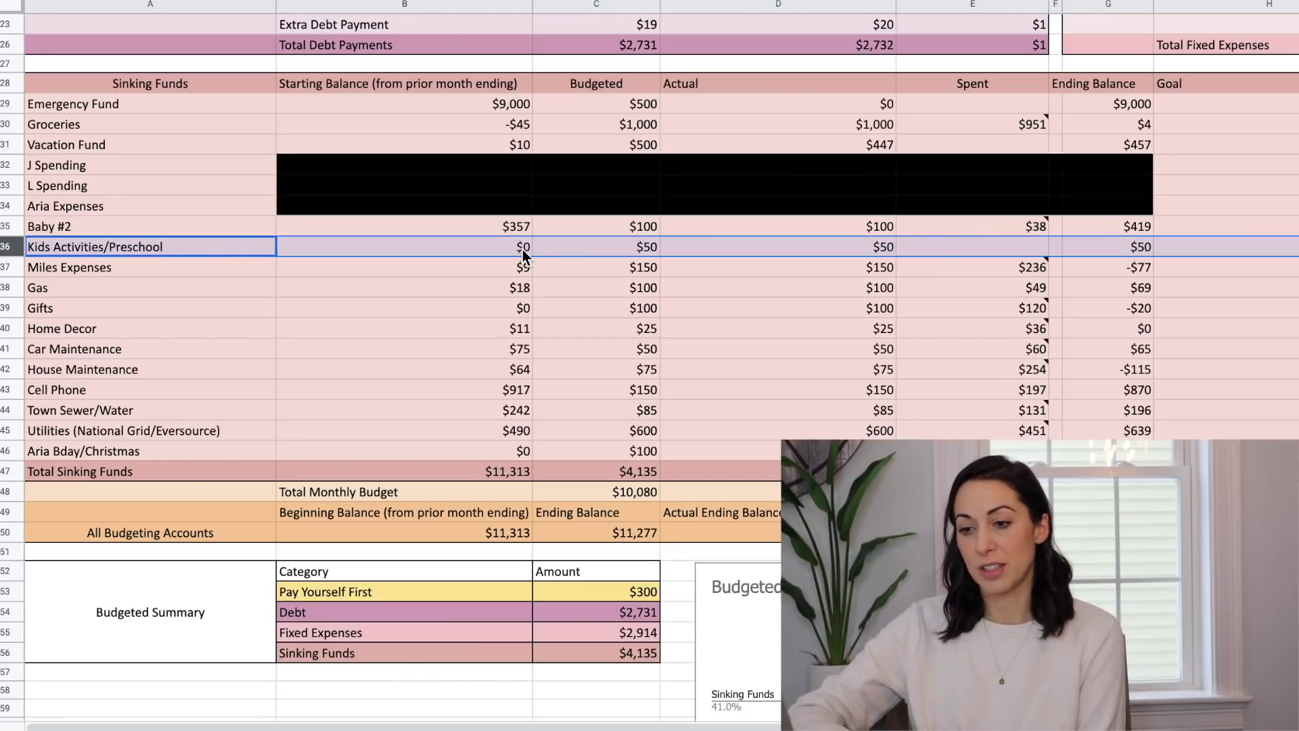
left_click(213, 249)
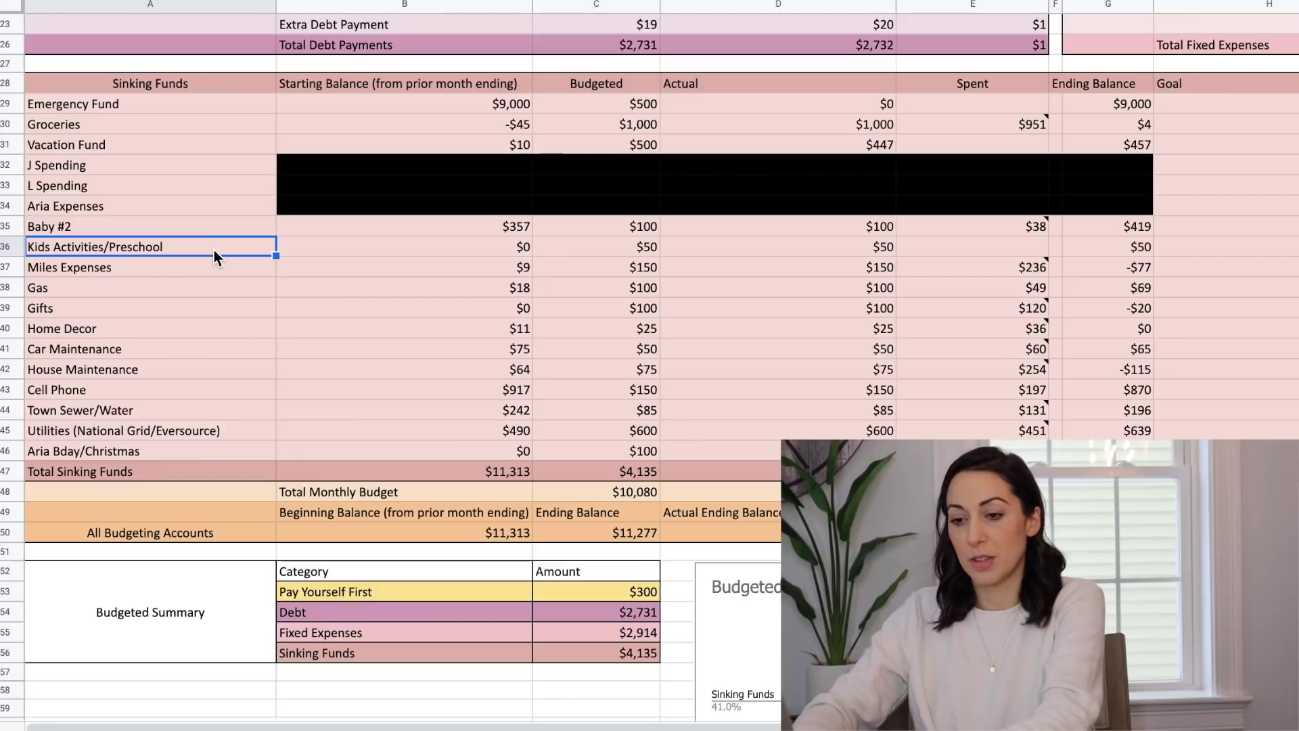
key("Delete")
type("Kids Activites")
key("Return")
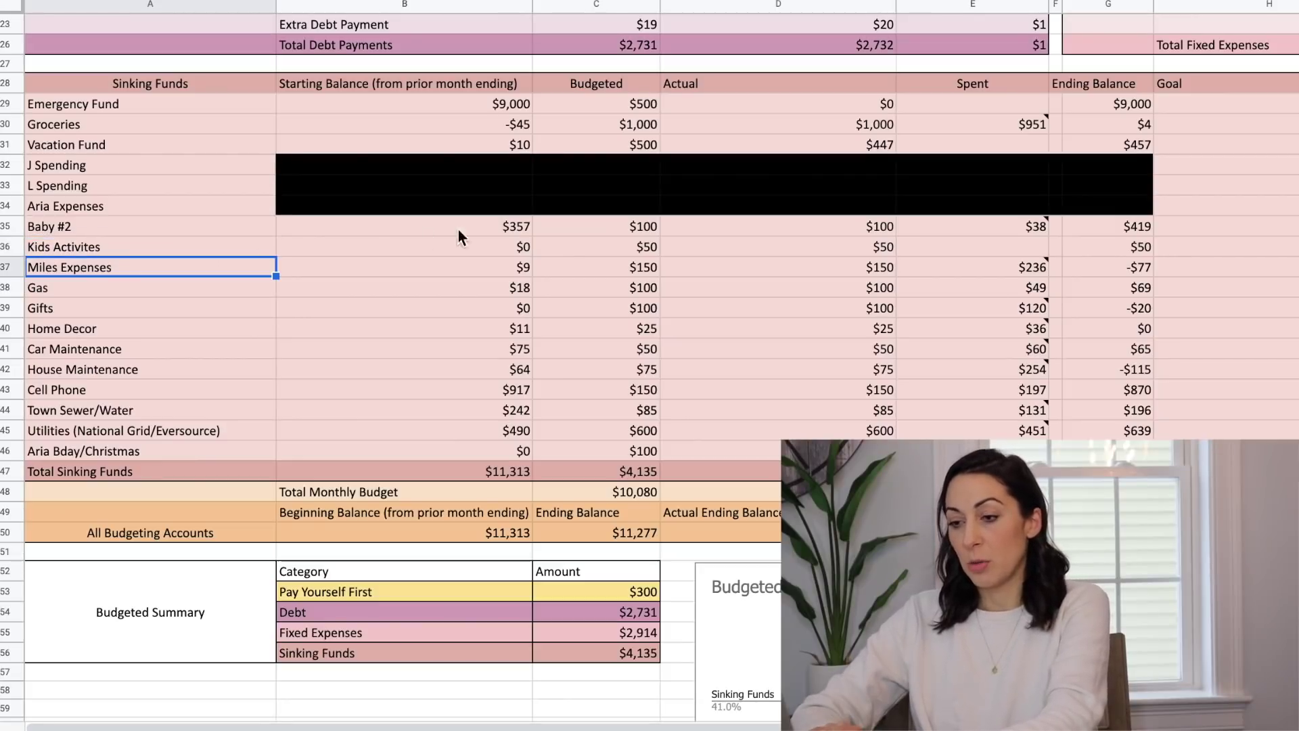
Step: Review the Kids Activites row across its budgeted, actual, spent and ending balance amounts
left_click(612, 245)
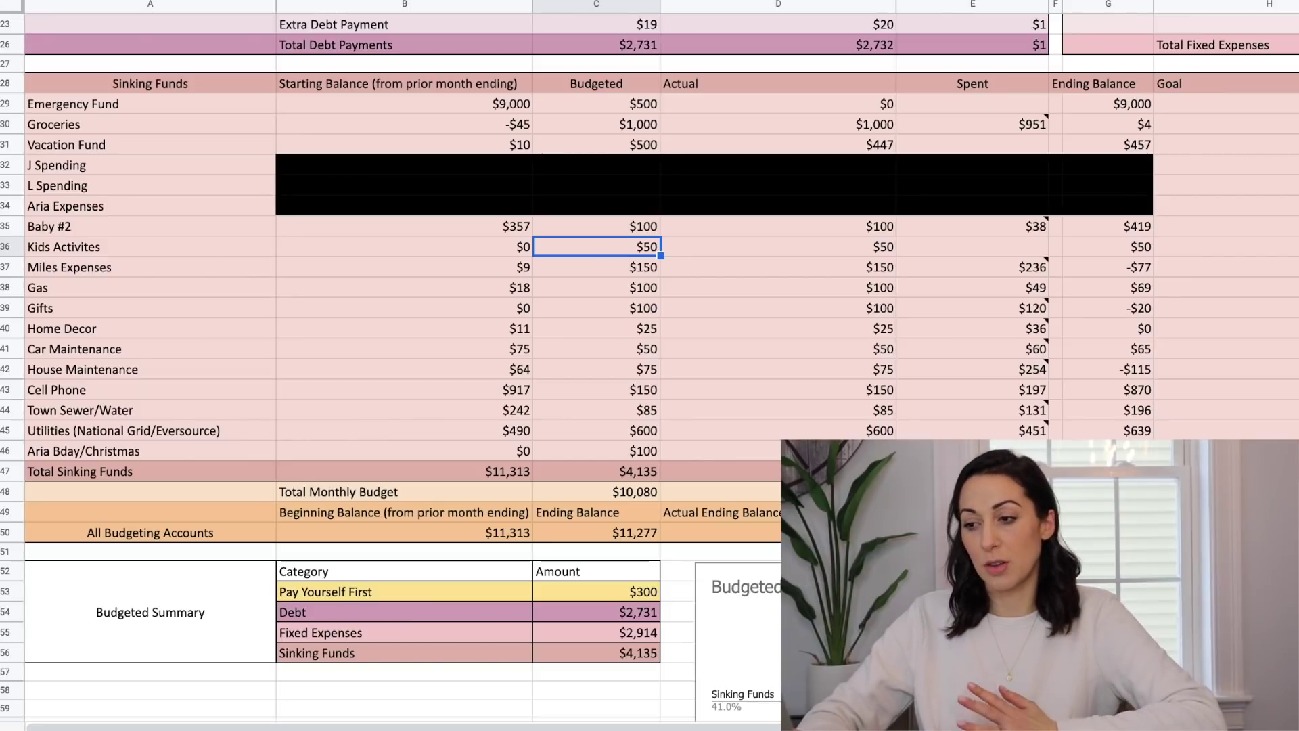
key("Right")
key("Right")
key("Right")
key("Right")
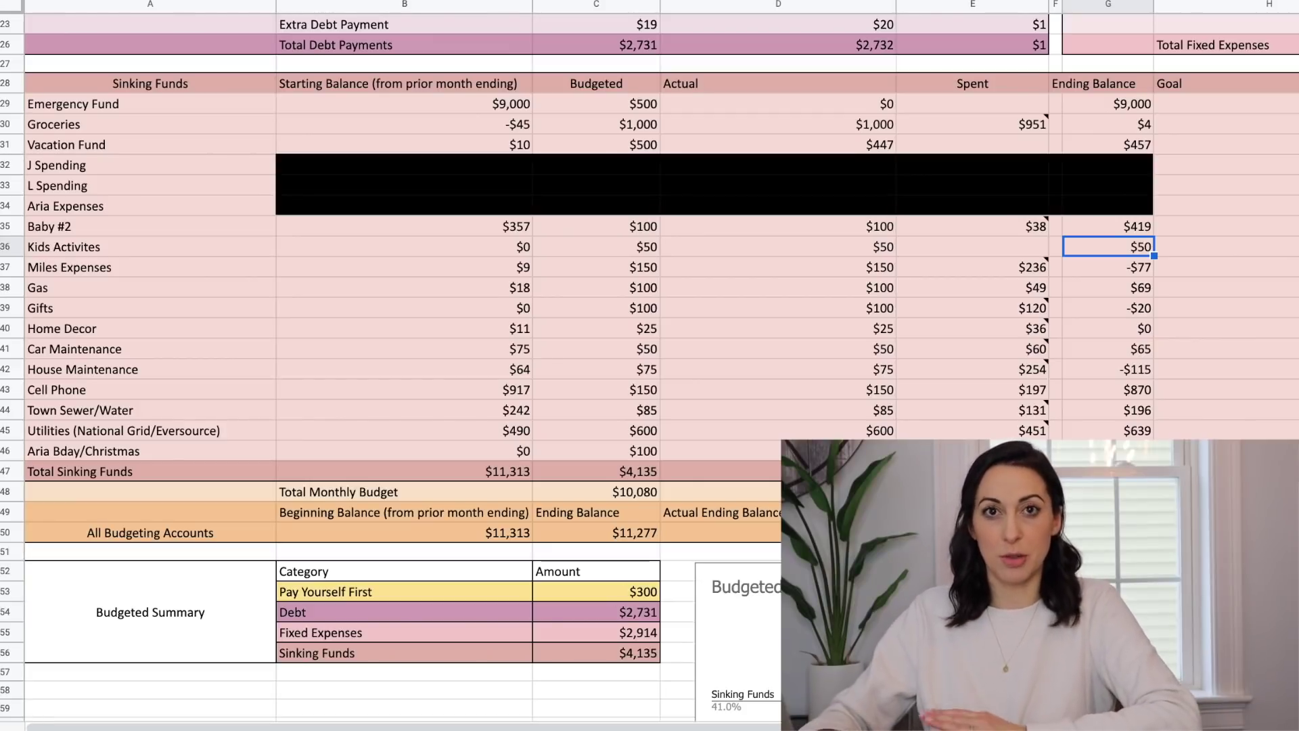
Step: Review the expenses row directly above Gas across its budgeted, actual, spent and ending balance amounts
left_click(7, 268)
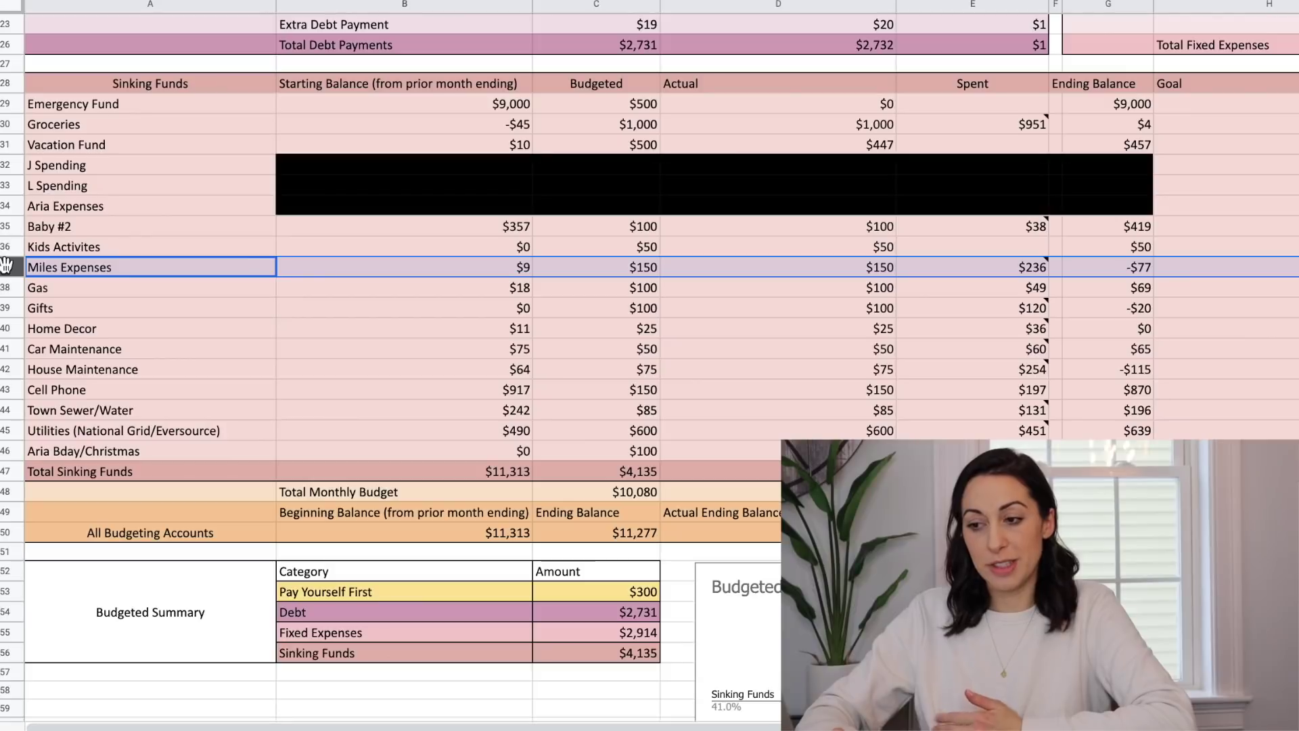
left_click(633, 267)
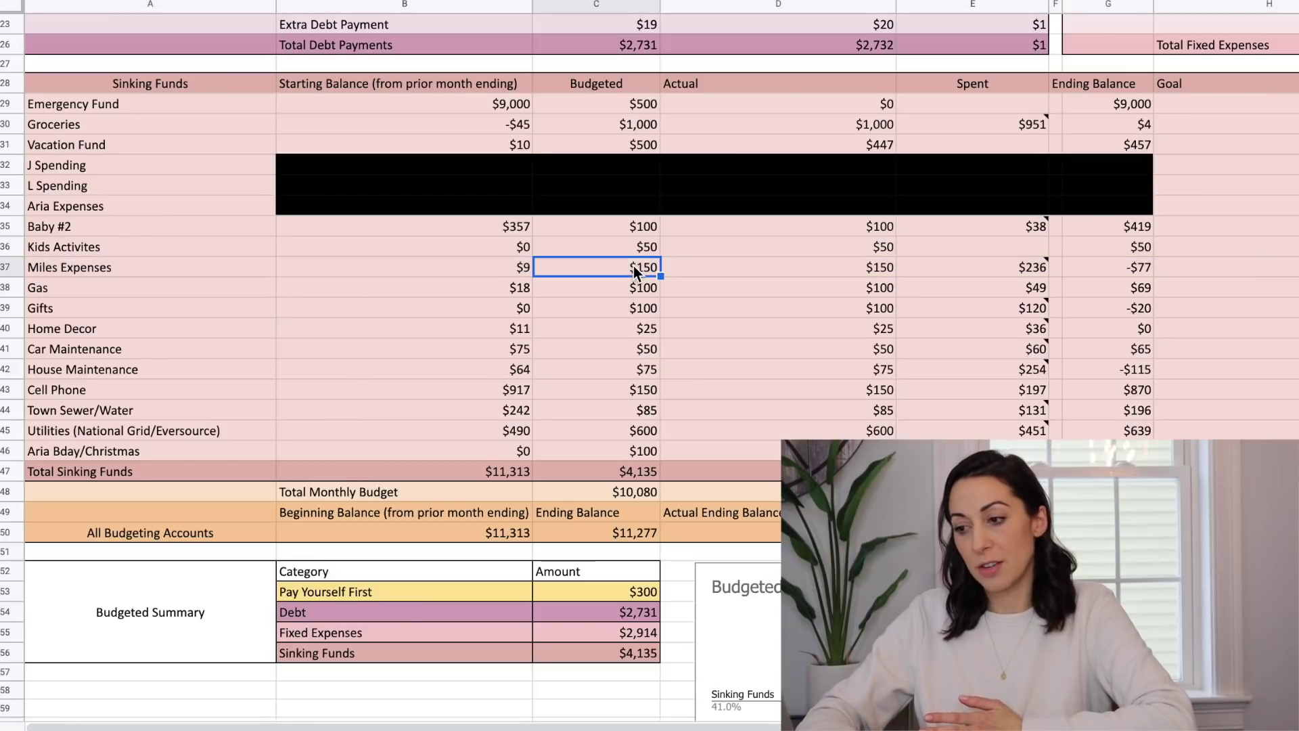
key("Right")
key("Right")
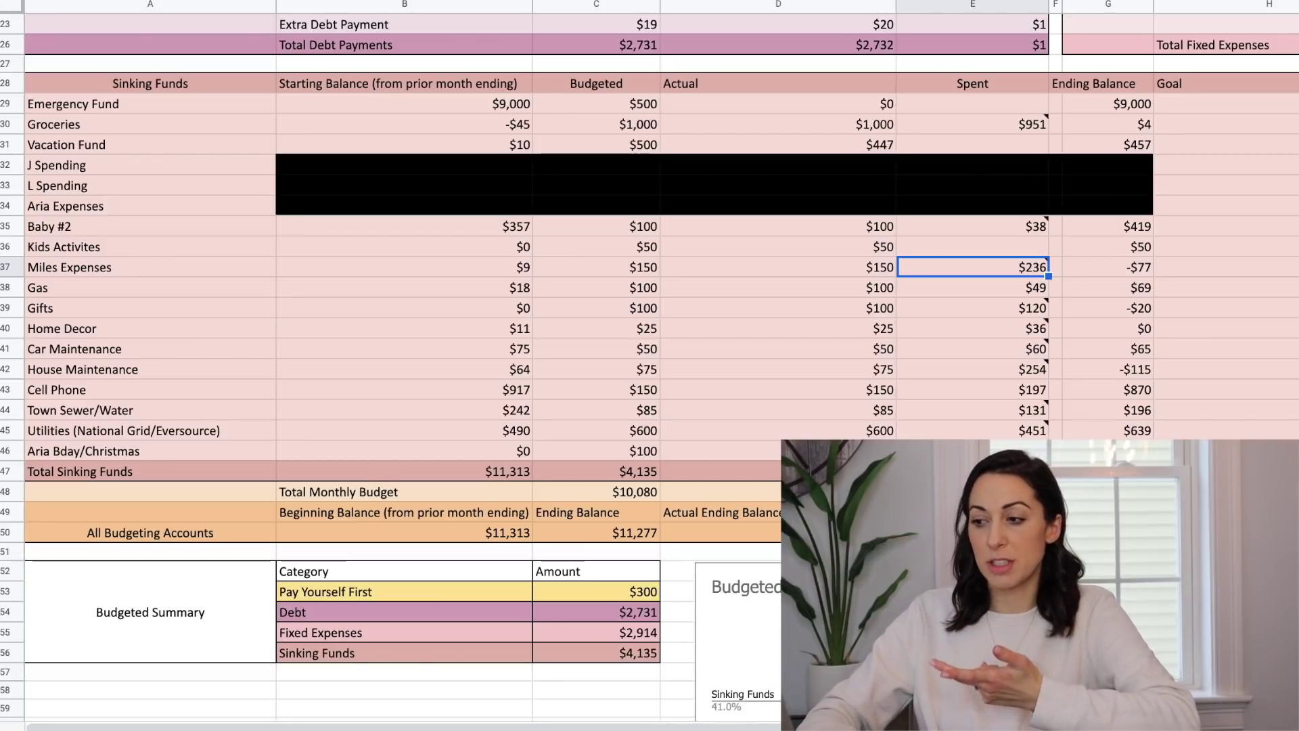
left_click(1108, 268)
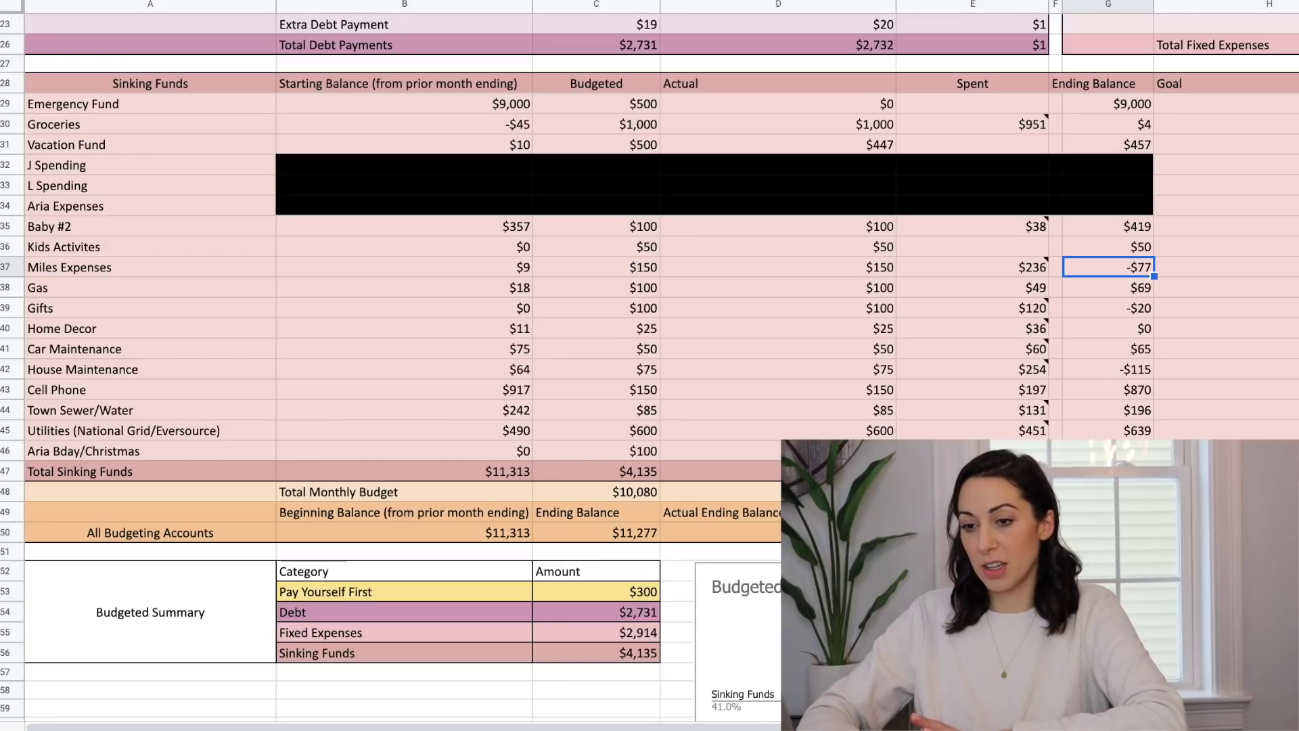
Step: Review the Gas sinking fund row from its actual contribution through the spent amount to the ending balance
left_click(9, 289)
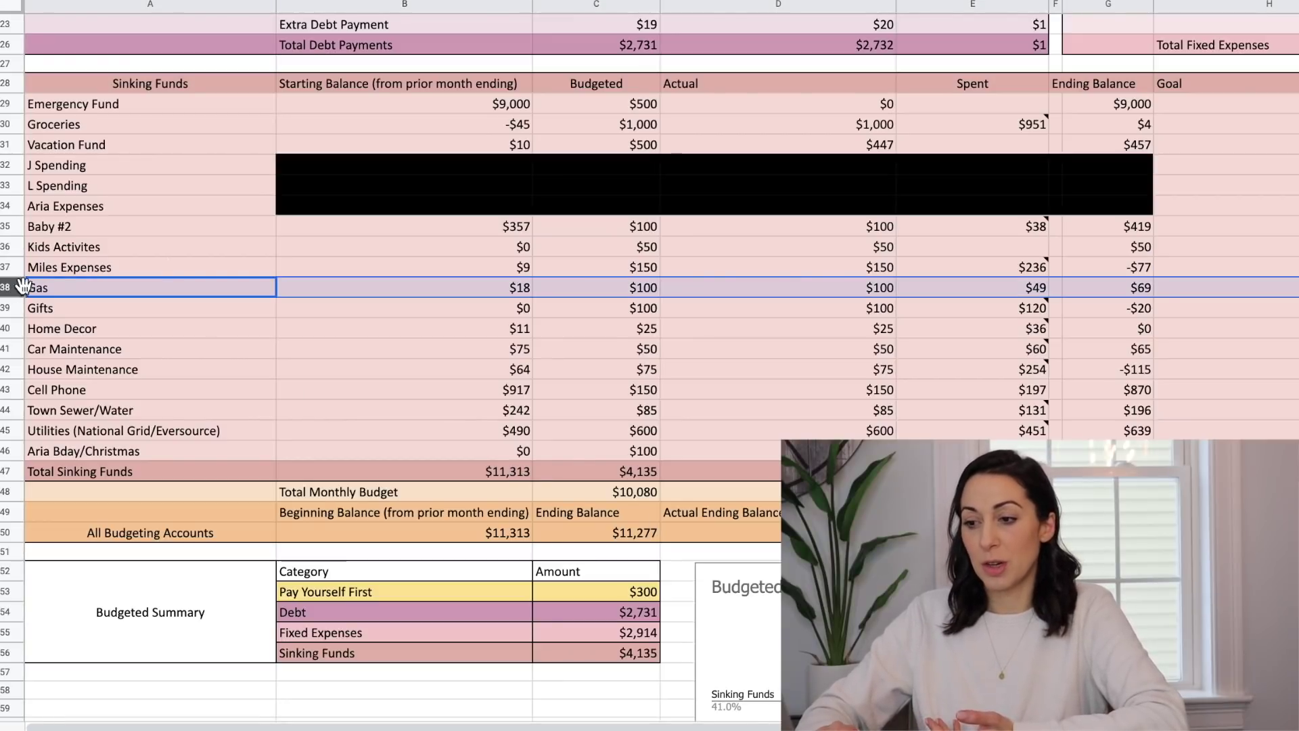
left_click(858, 287)
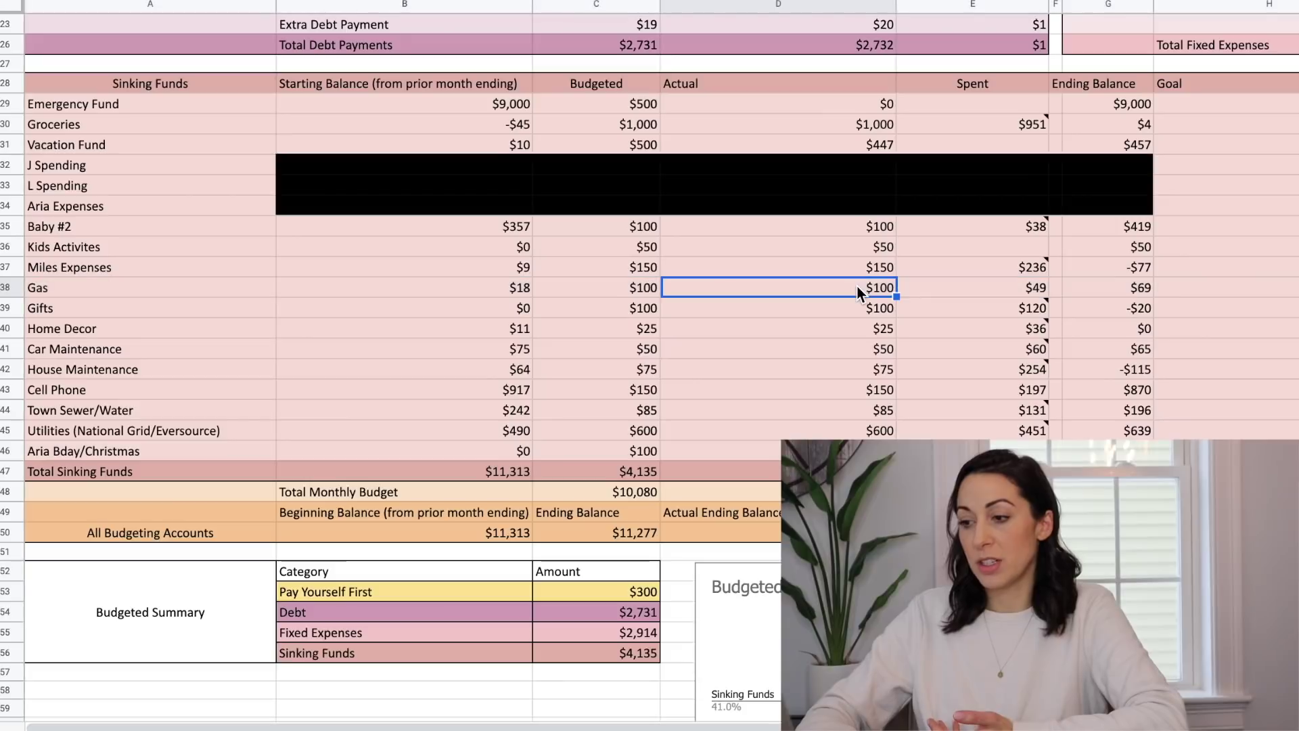
key("Right")
key("Right")
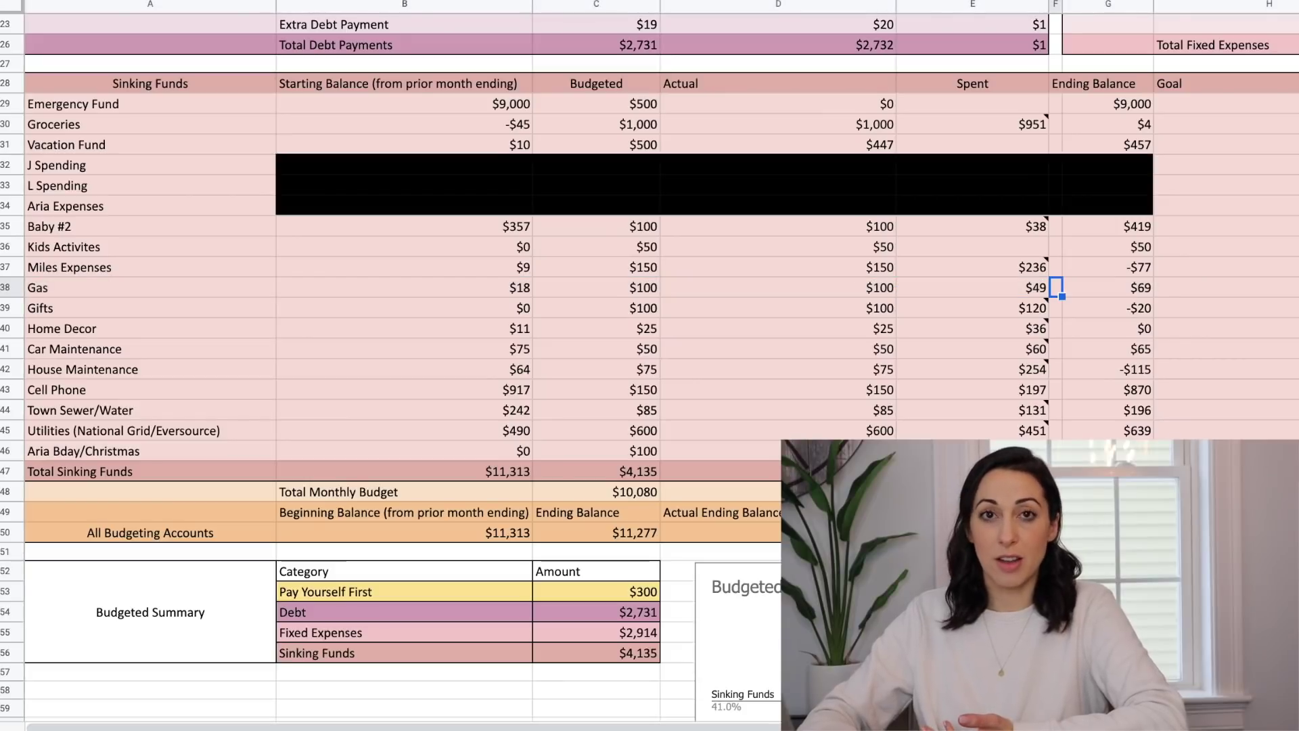
key("Right")
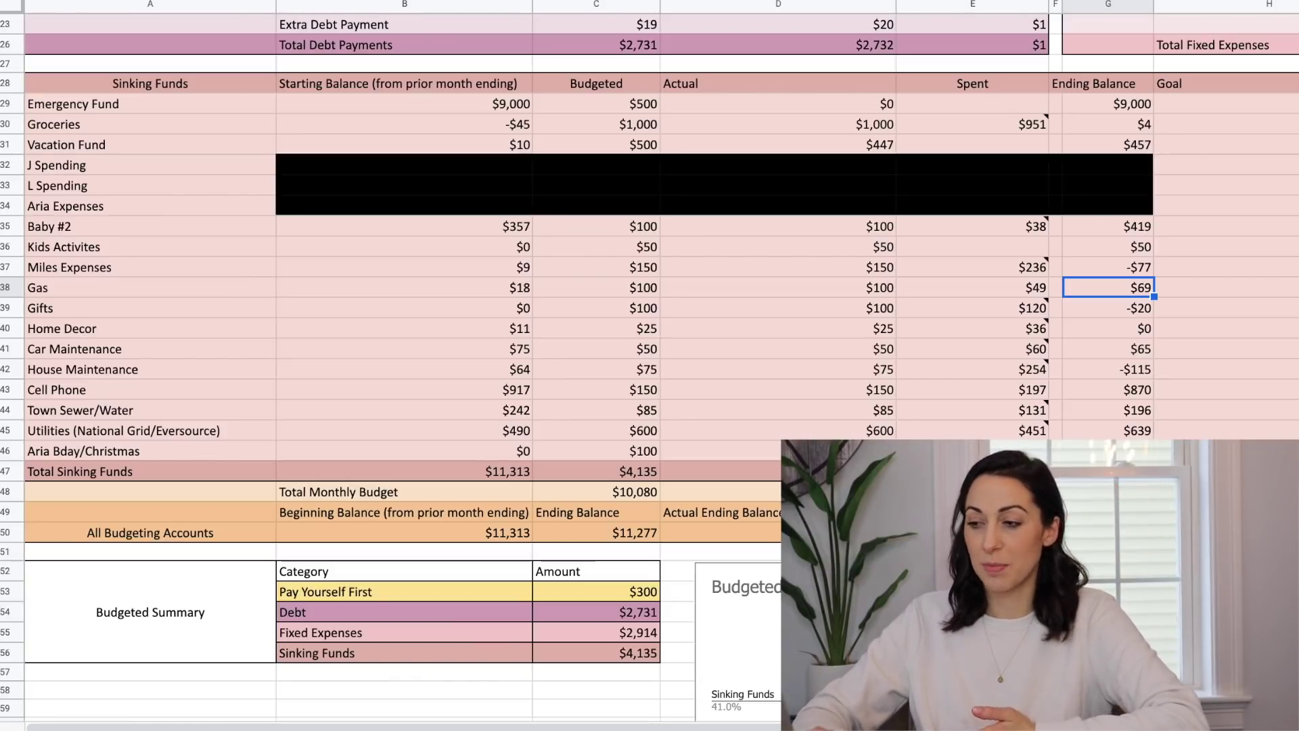
Step: Review the Gifts sinking fund row from its budgeted and actual contributions through the spent amount to the ending balance
left_click(3, 308)
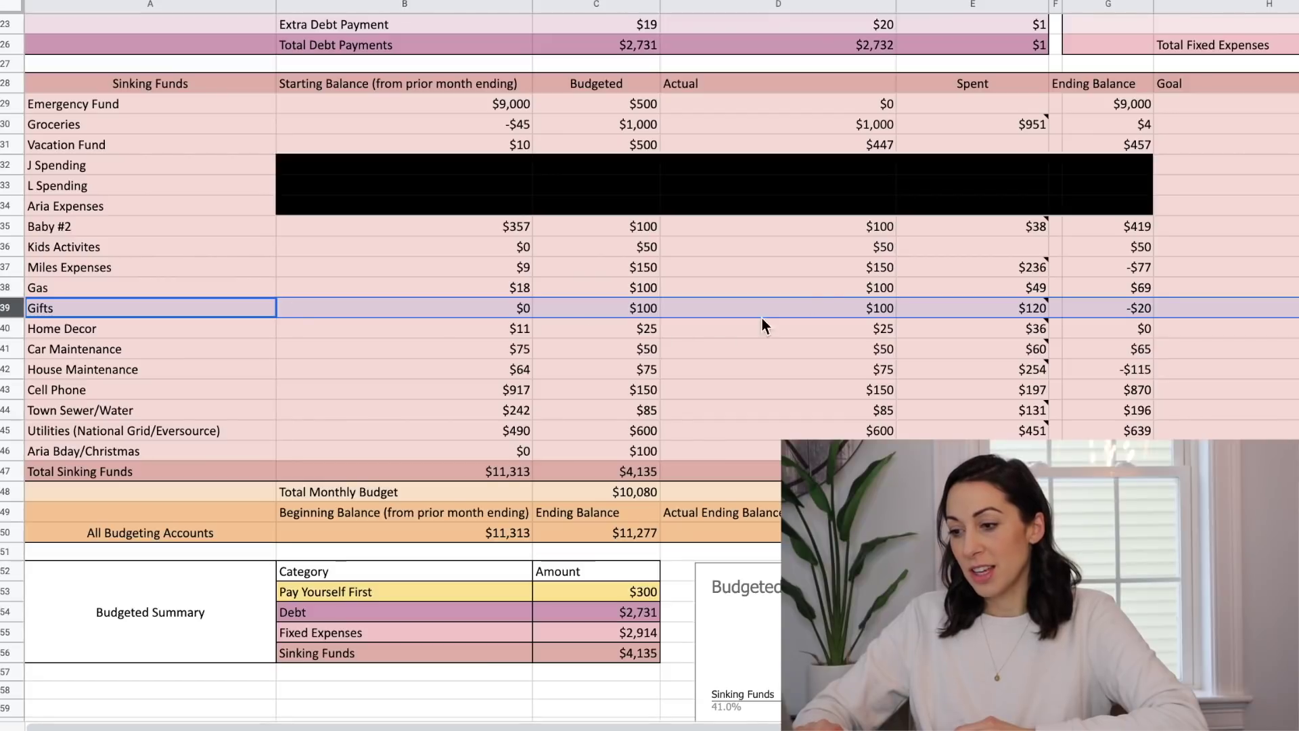
left_click(1002, 307)
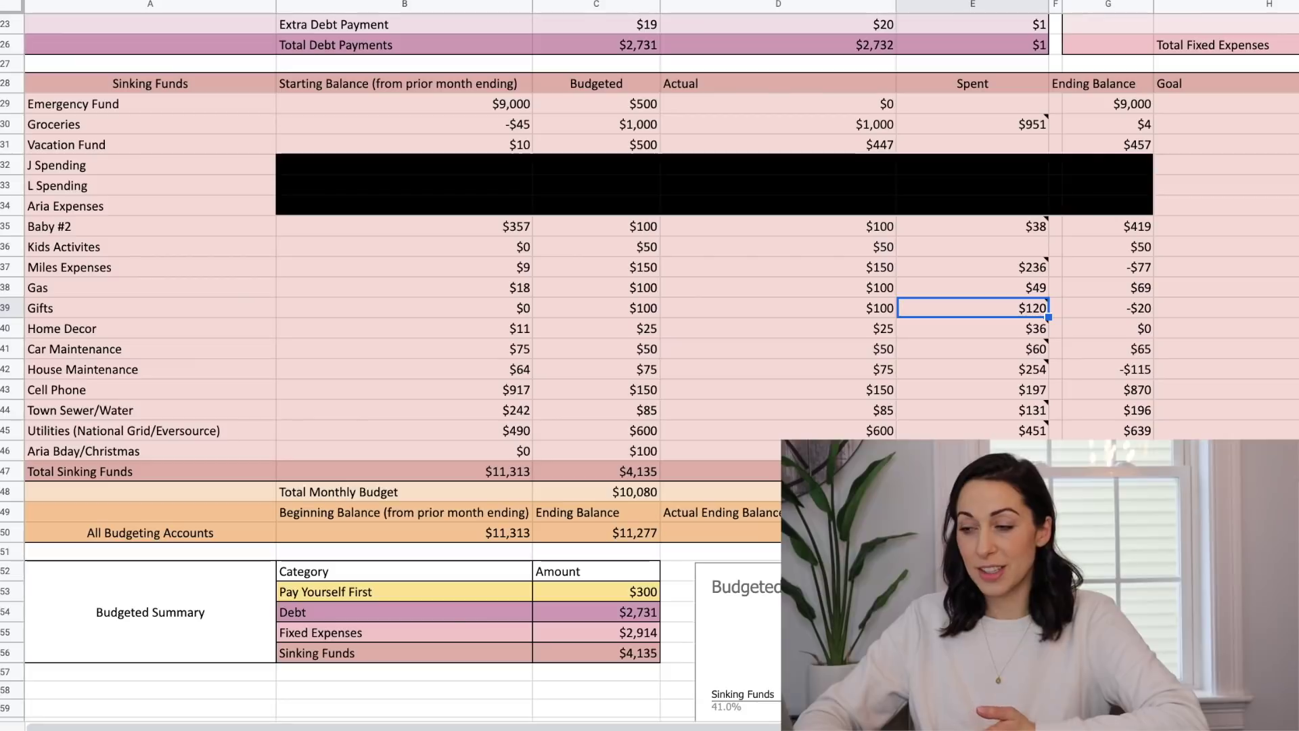
key("Right")
key("Right")
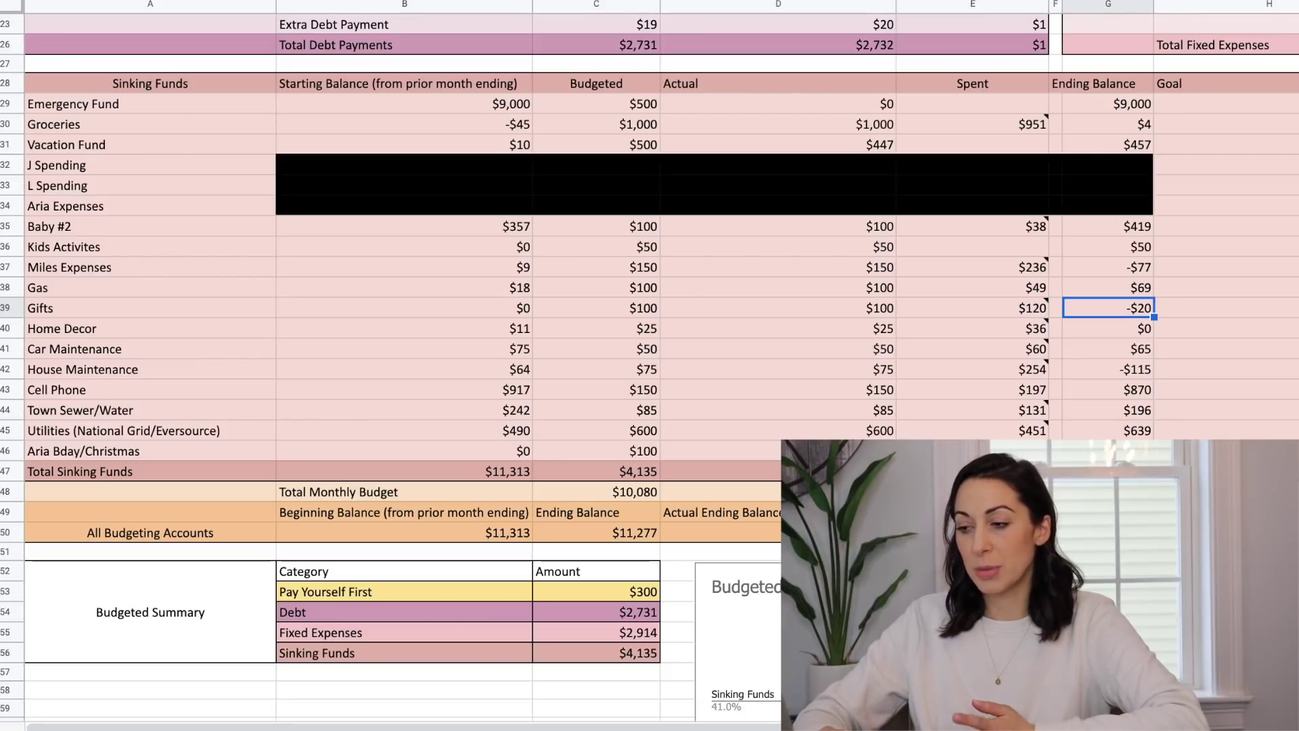
Step: Review the Home Decor and Car Maintenance rows, comparing their contributions and spent amounts with their ending balances
left_click(5, 329)
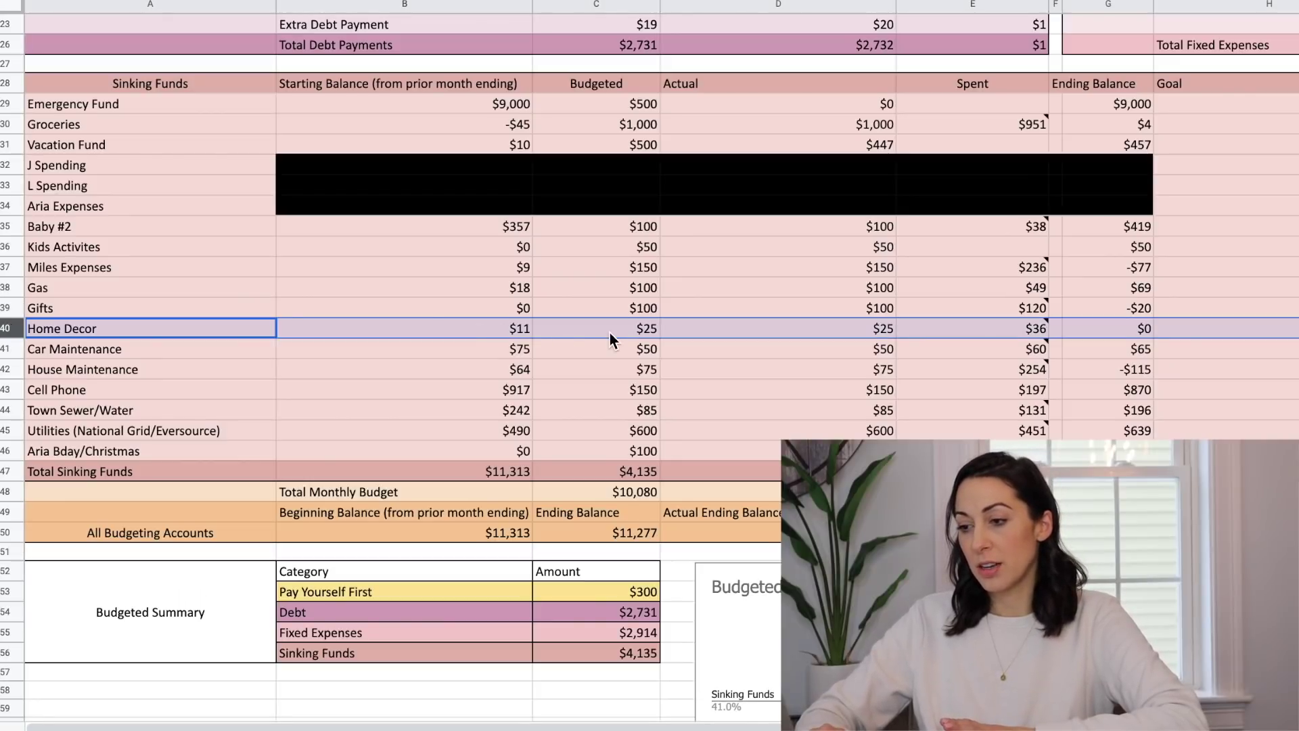
left_click(975, 328)
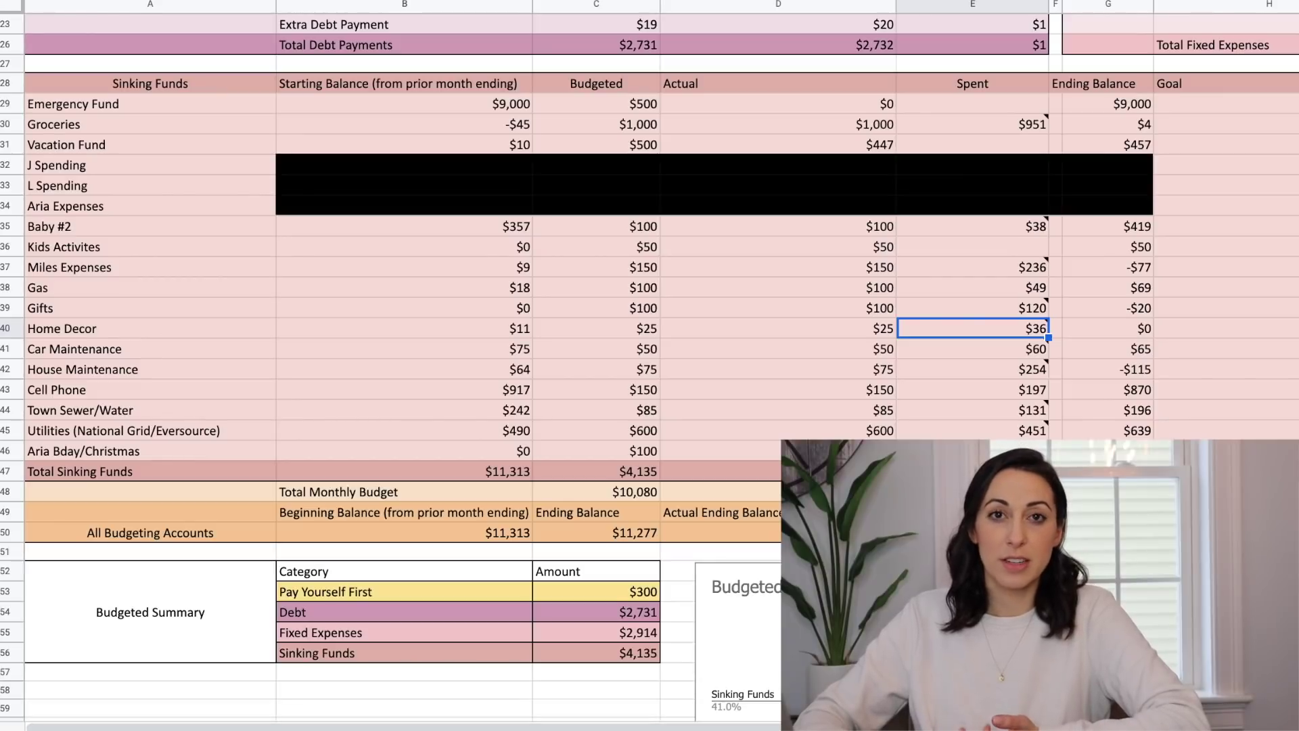
key("Right")
key("Right")
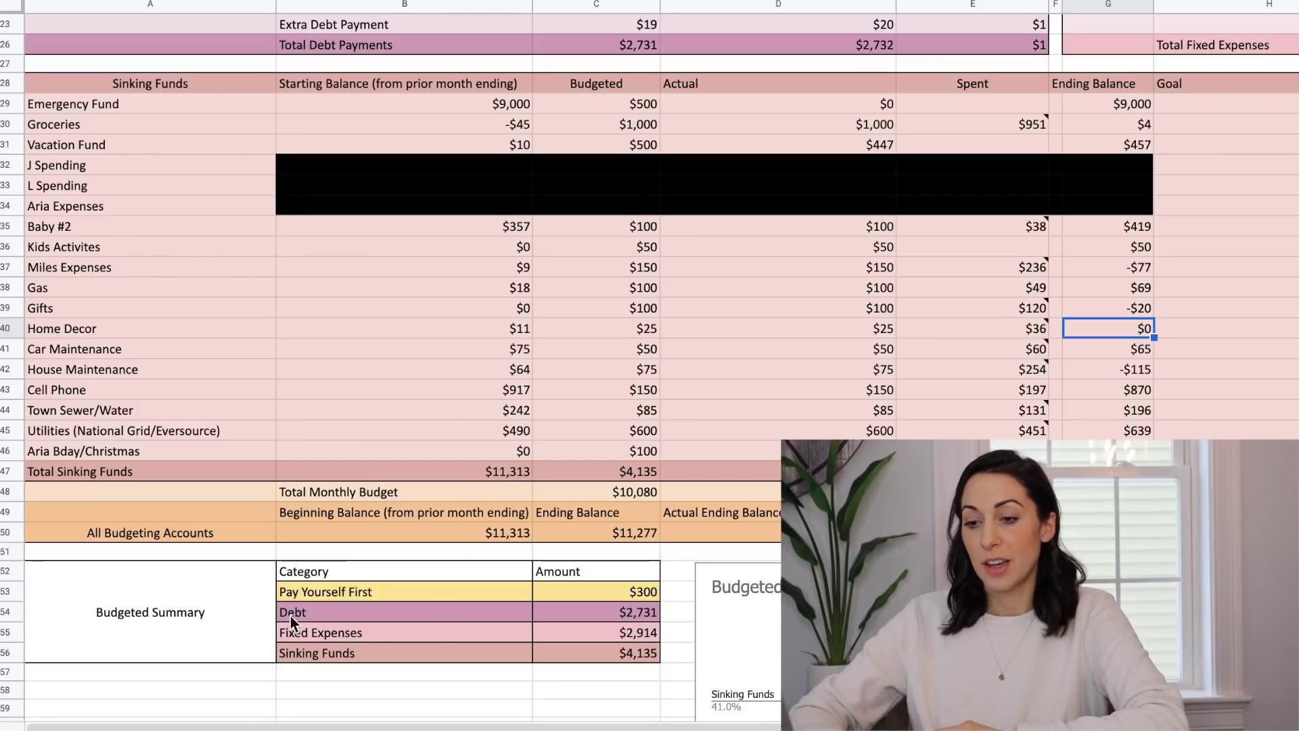
left_click(7, 348)
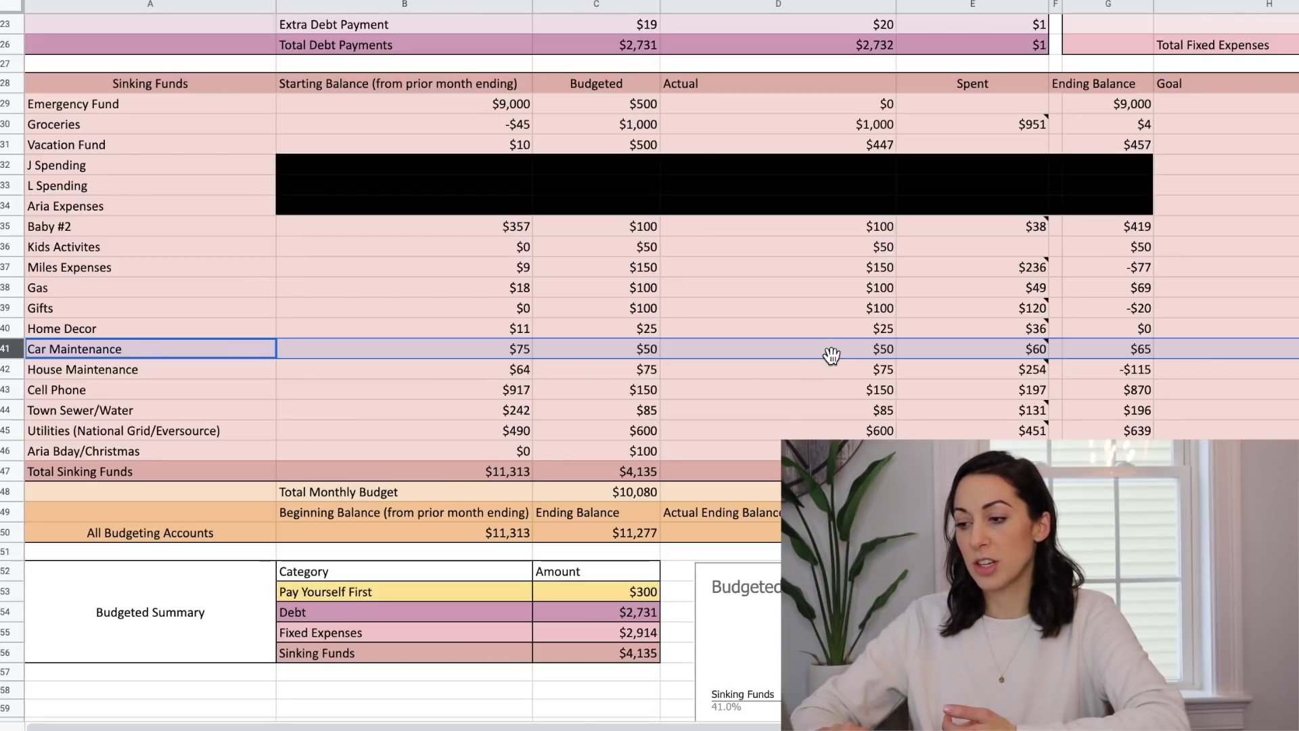
left_click(1106, 351)
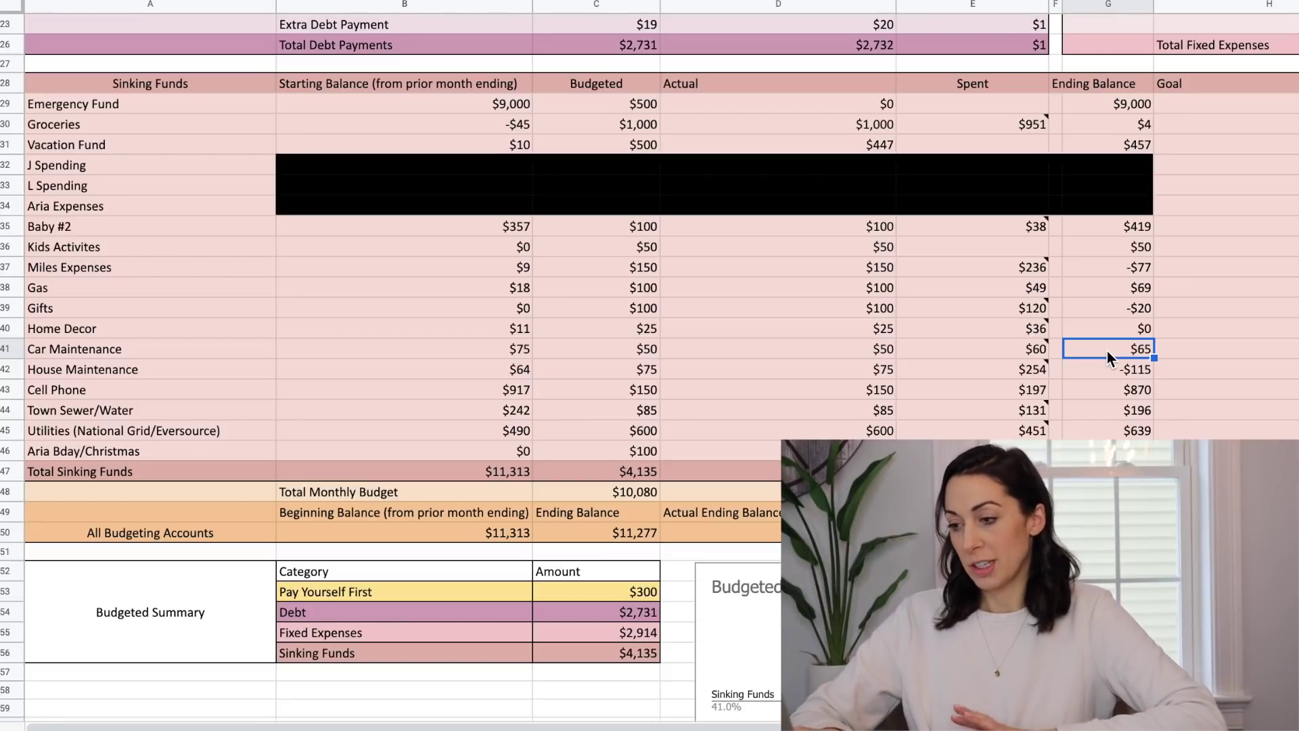
Step: Review the House Maintenance row from its starting balance through the budgeted, actual and spent amounts to the ending balance
left_click(12, 369)
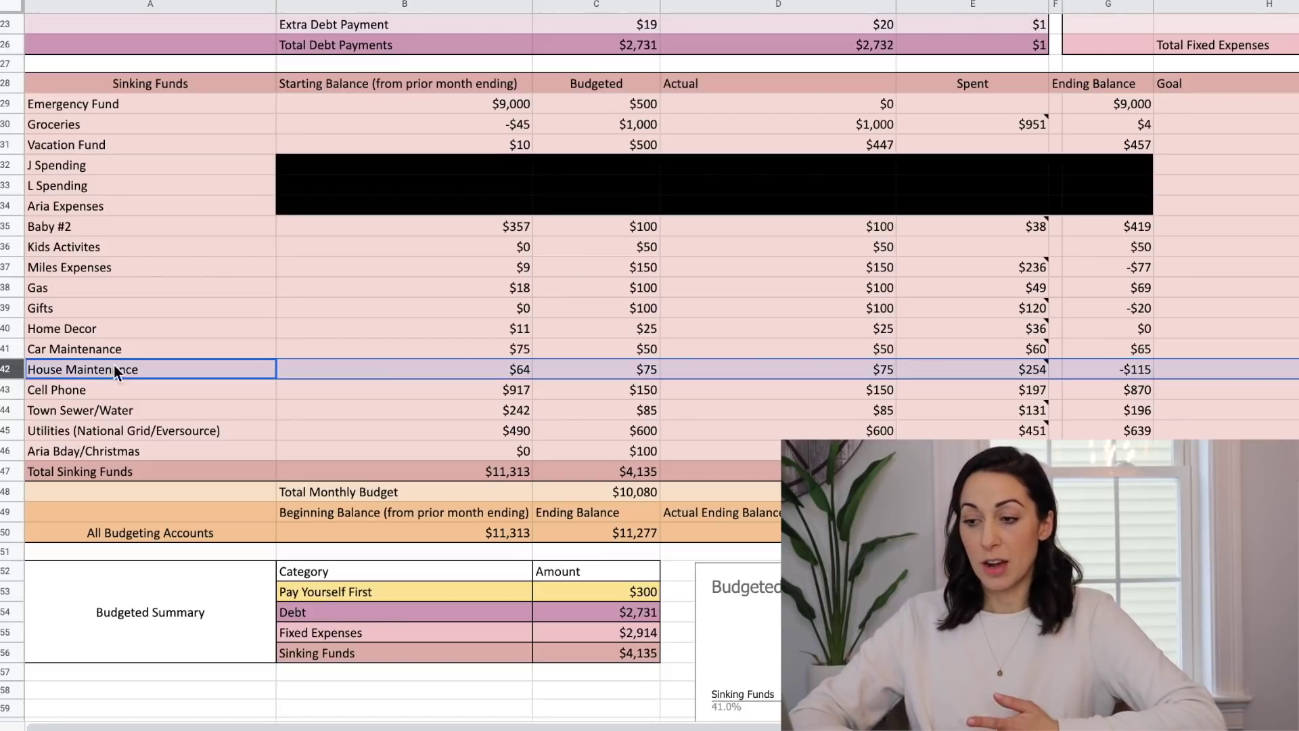
left_click(514, 370)
key("Right")
key("Right")
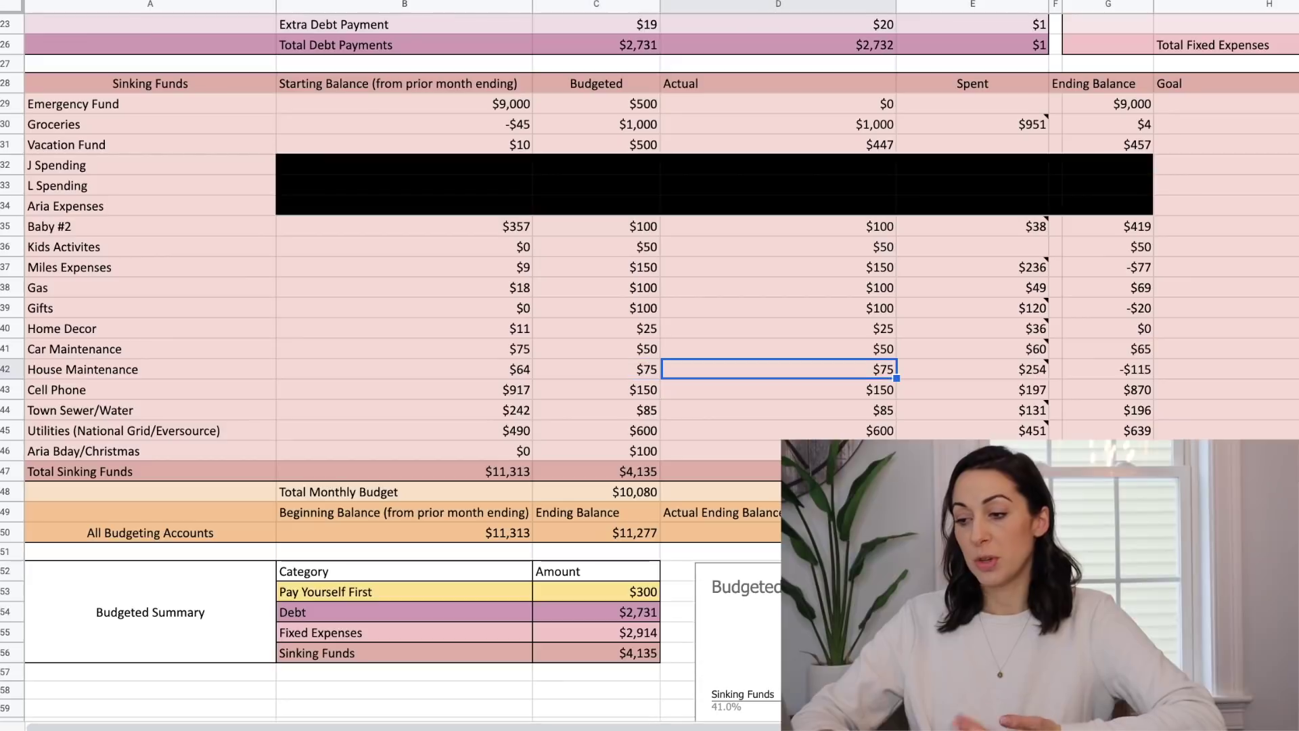
key("Right")
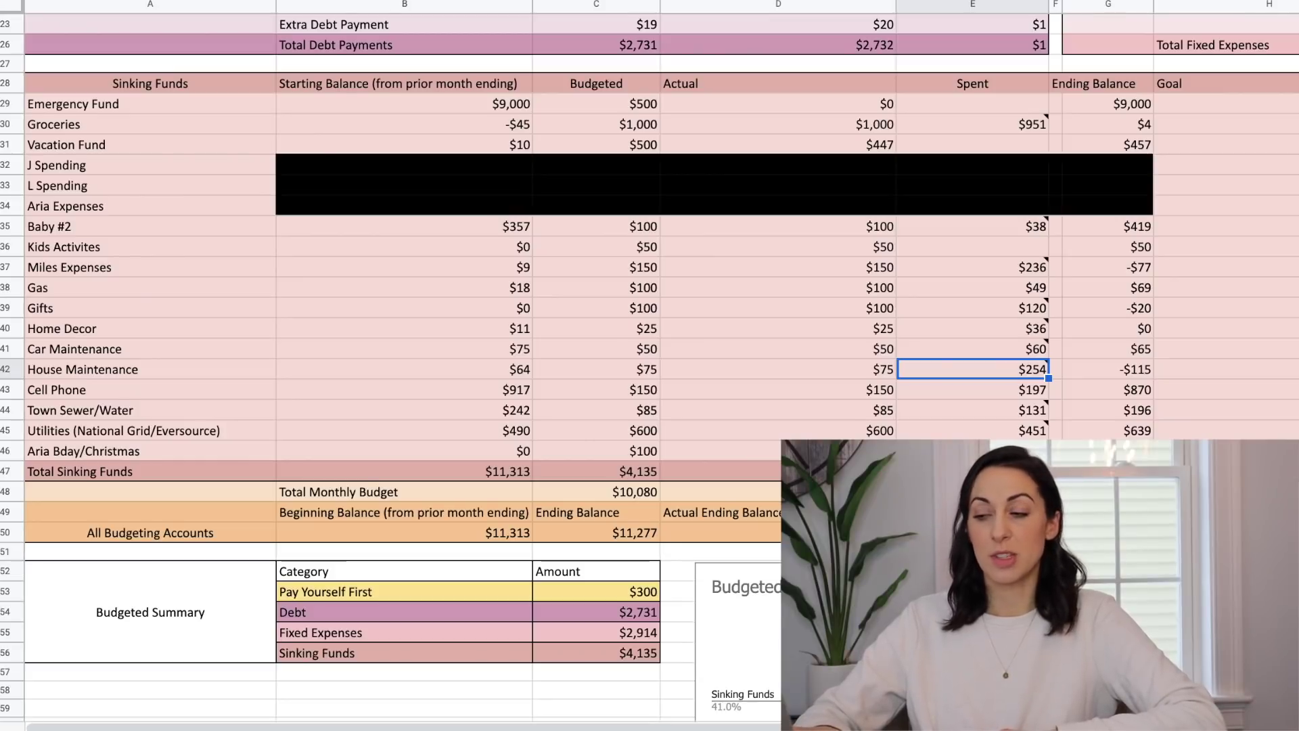
key("Right")
key("Right")
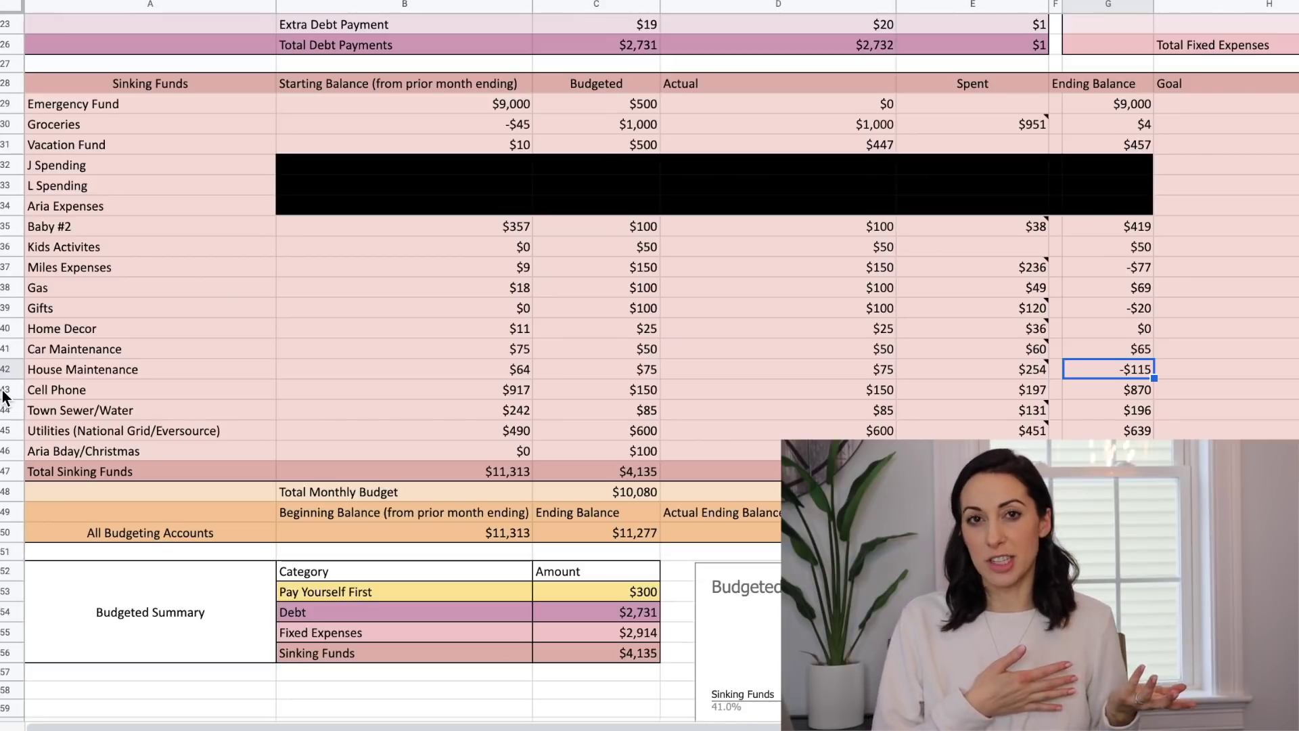
Step: Review the Cell Phone row from its starting balance across budgeted, actual and spent amounts to the ending balance
left_click(512, 397)
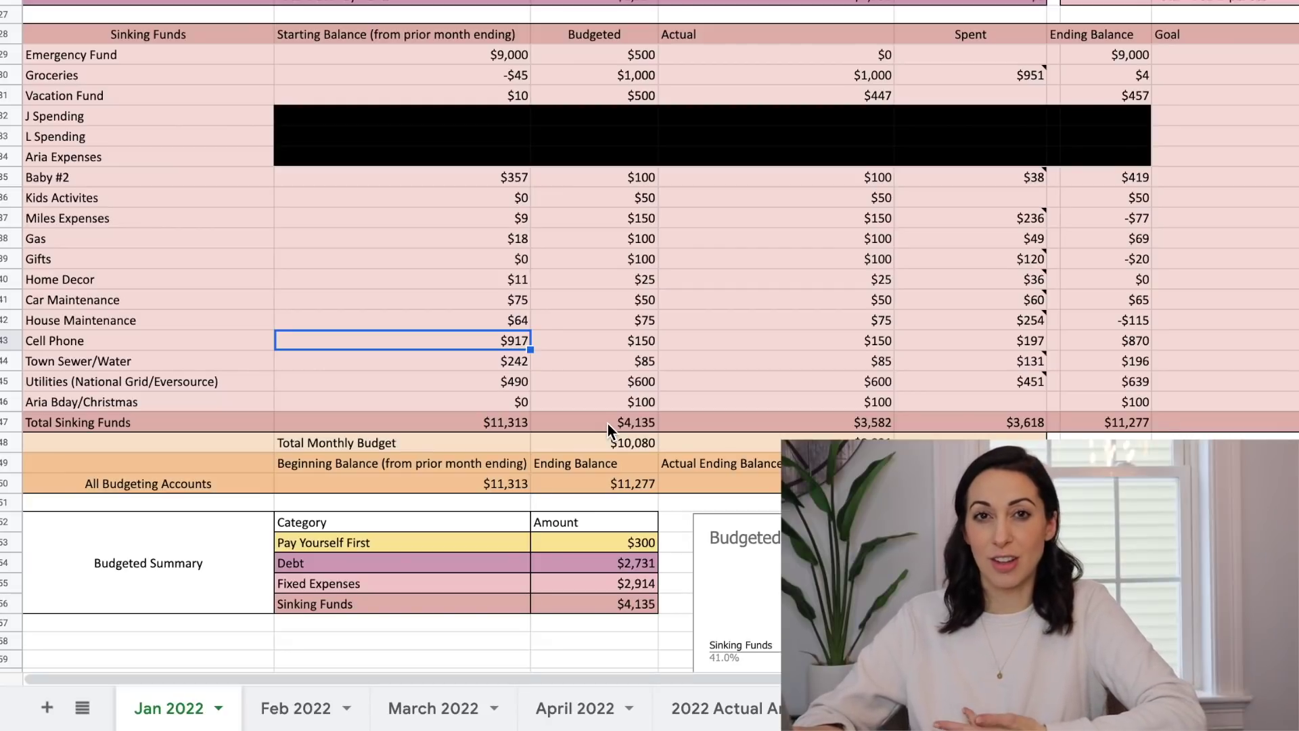
key("Right")
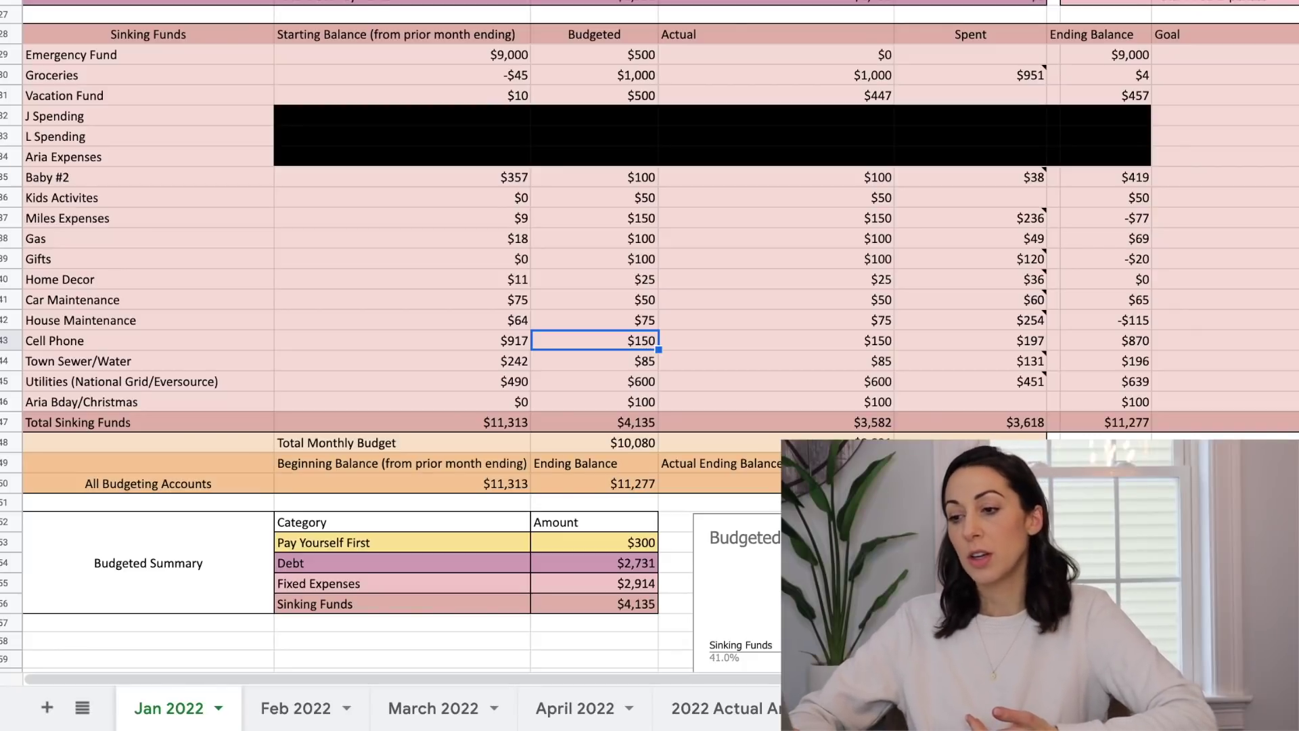
left_click(777, 341)
left_click(971, 341)
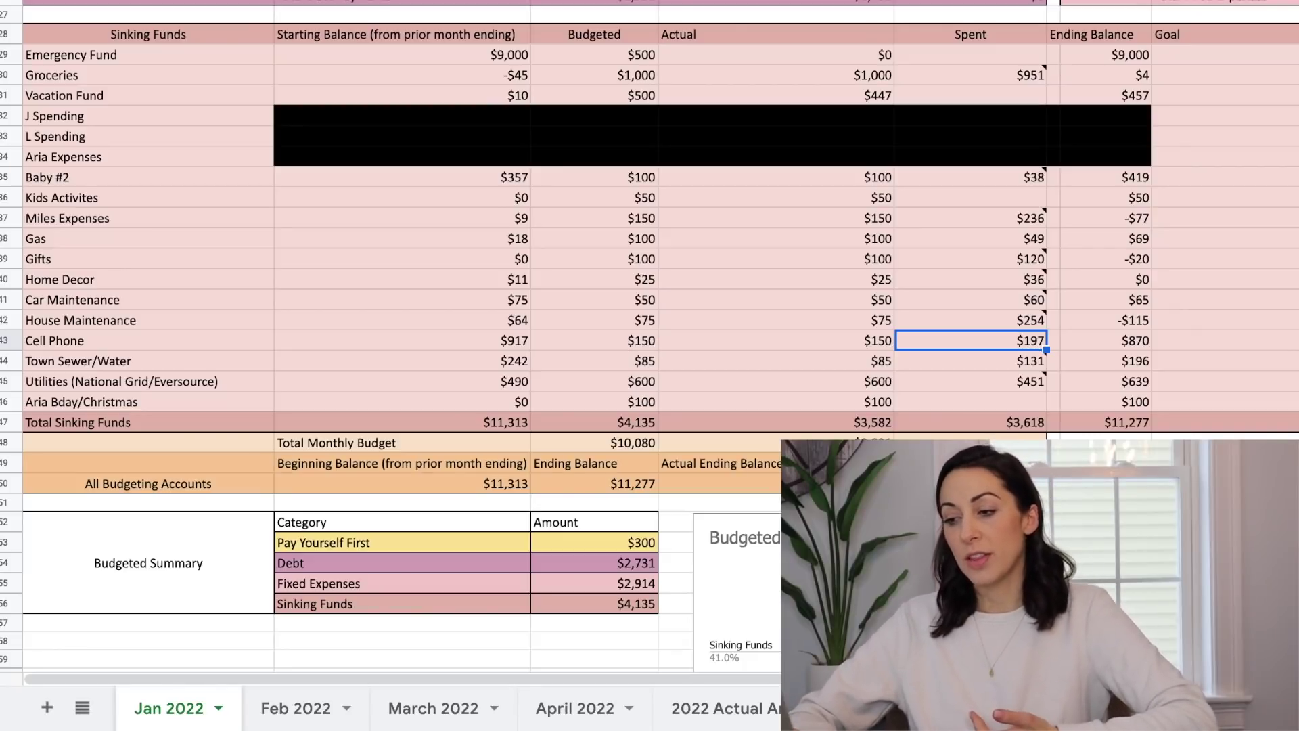
left_click(1106, 341)
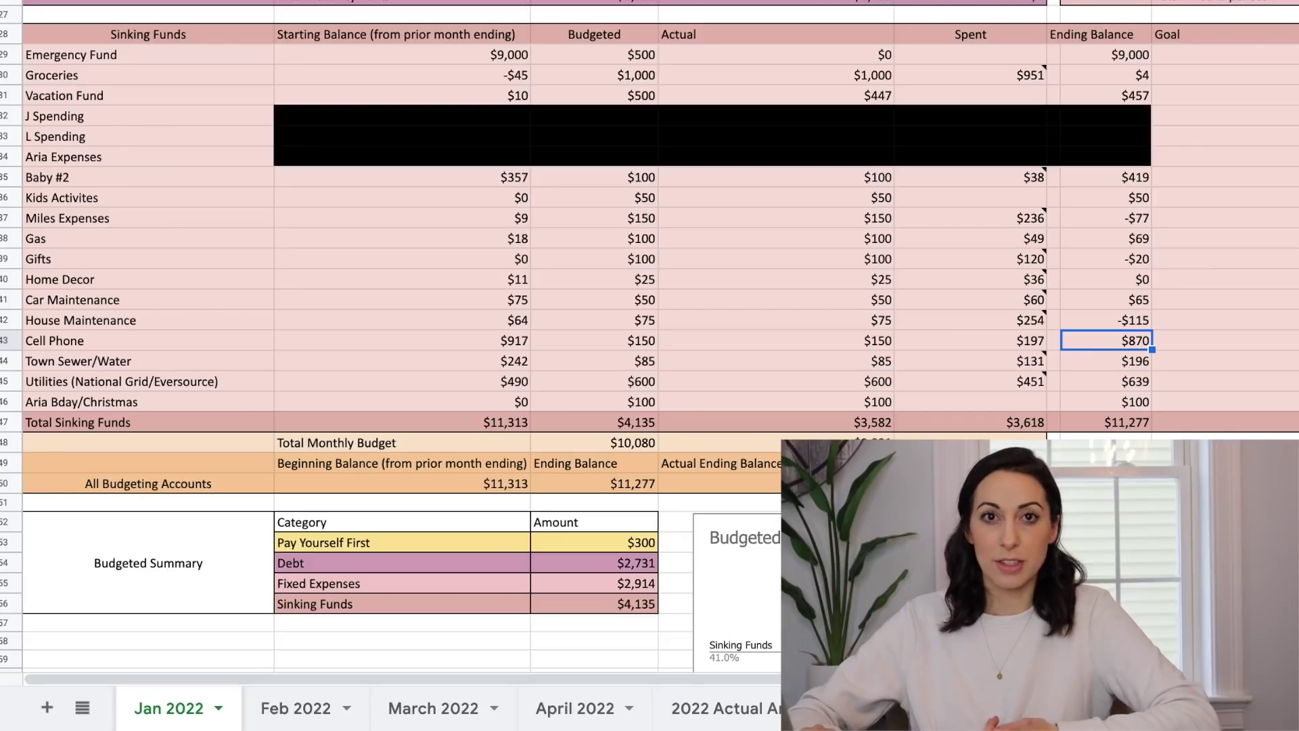
Step: Review the Town Sewer/Water row from its starting balance across the contributions and spent amount to the ending balance
left_click(5, 361)
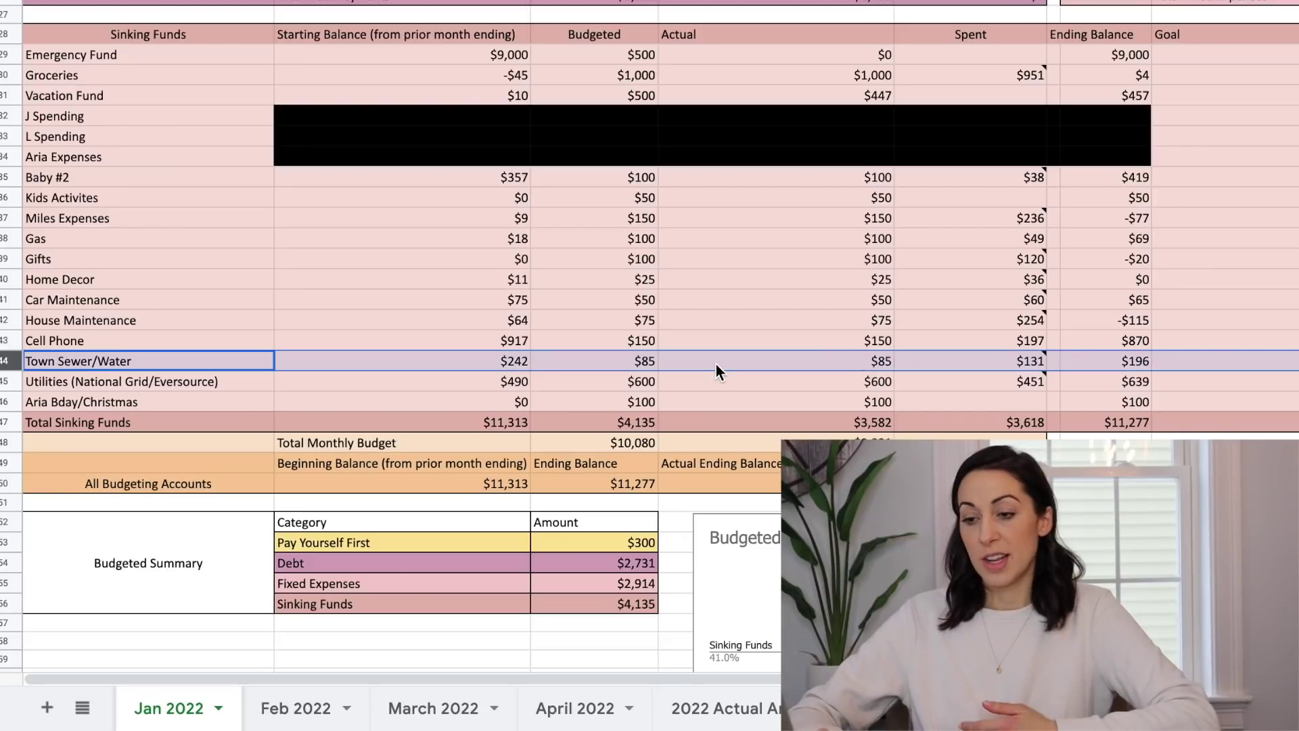
left_click(476, 360)
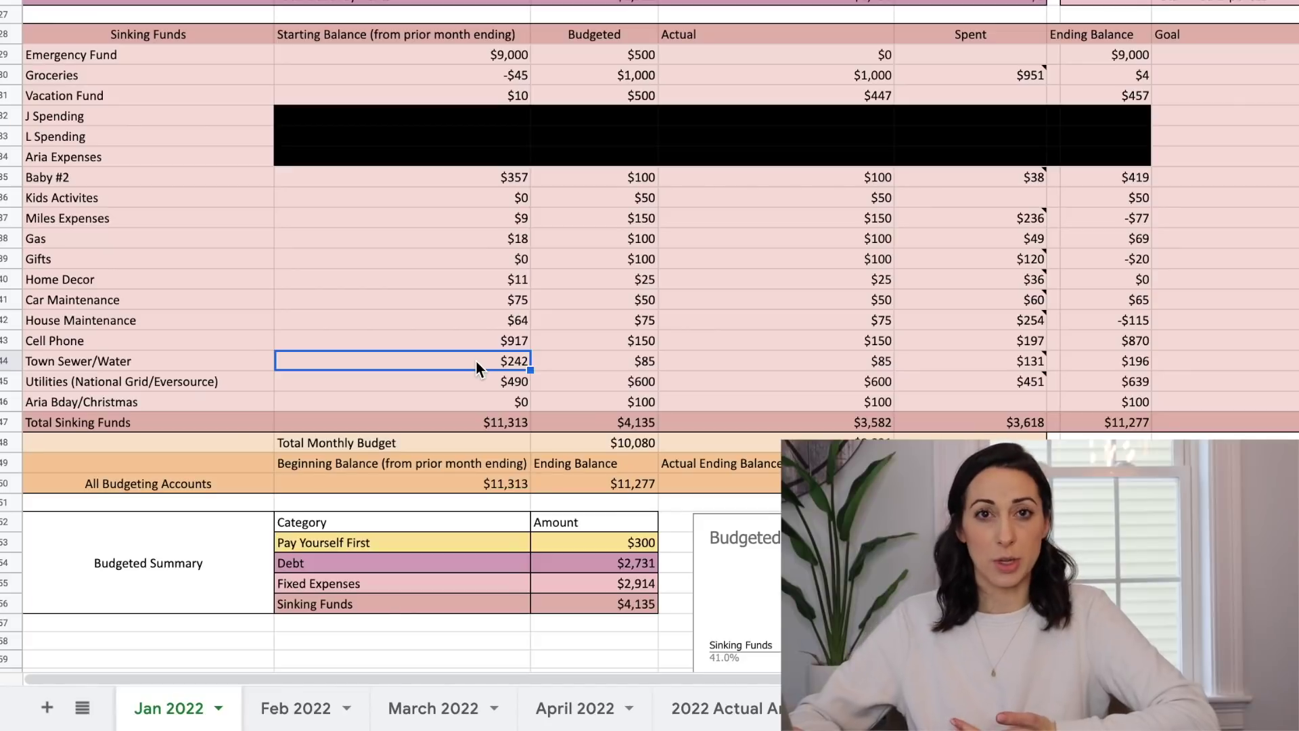
key("Right")
key("Right")
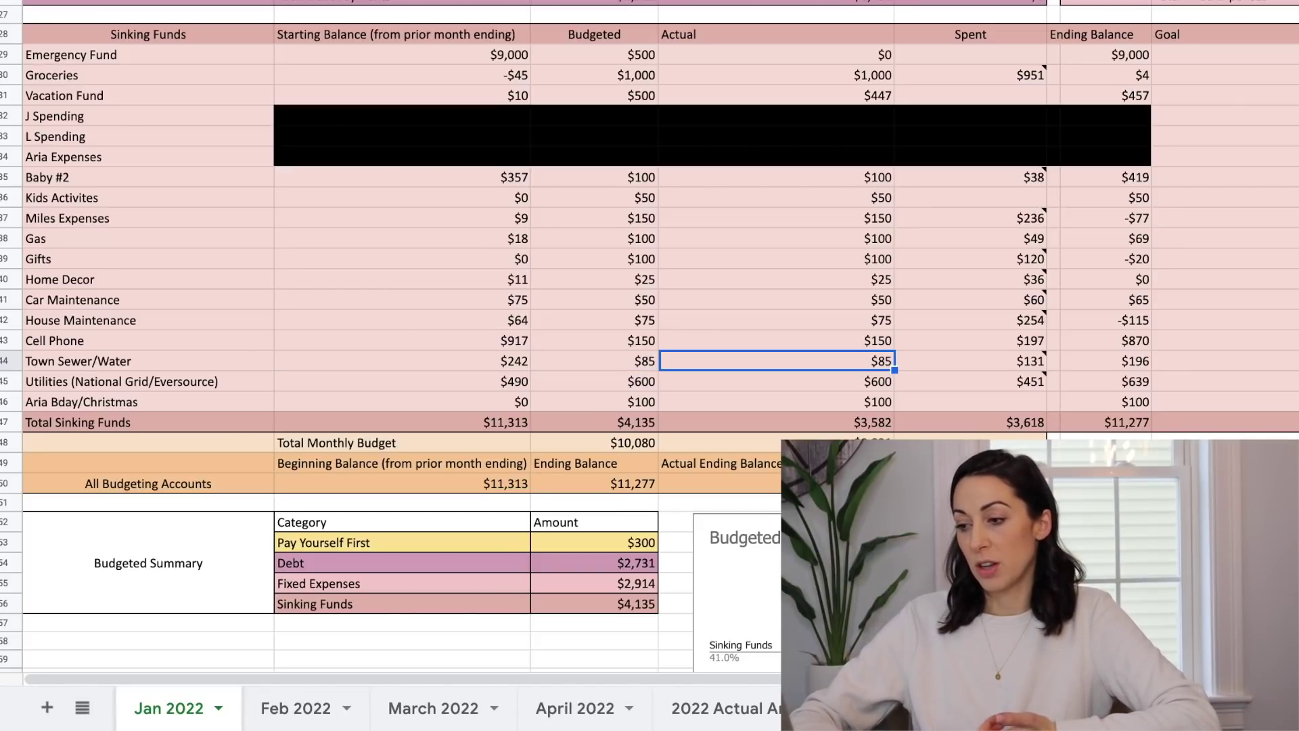
key("Right")
key("Right")
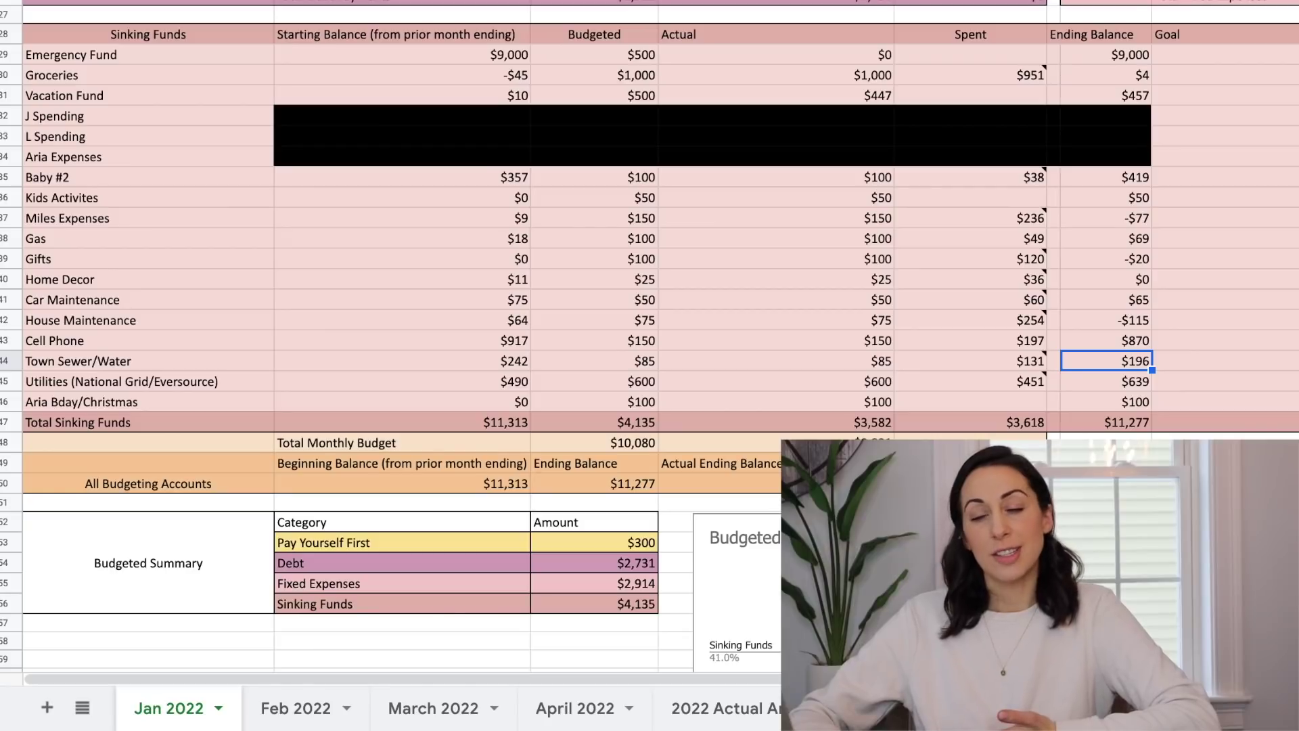
left_click(5, 361)
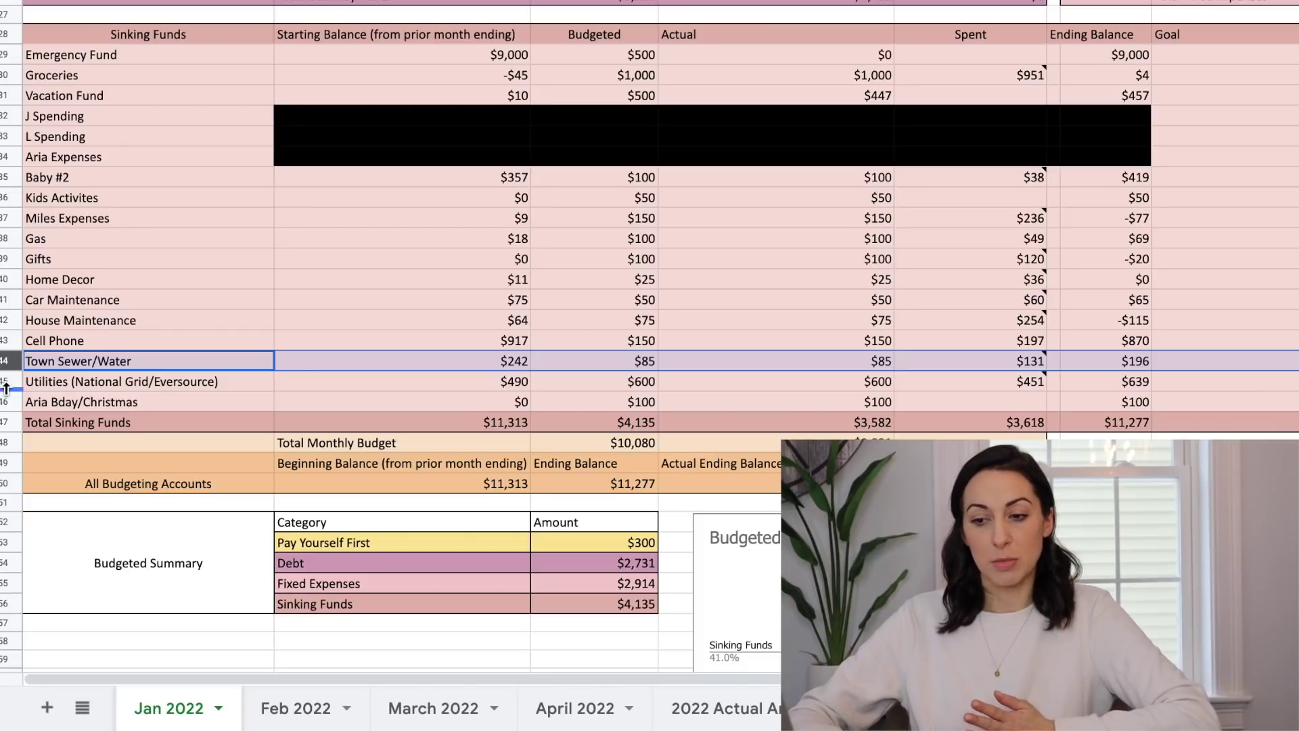
Step: Review the Utilities (National Grid/Eversource) row from its starting balance through budgeted, actual and spent amounts to the ending balance
left_click(5, 383)
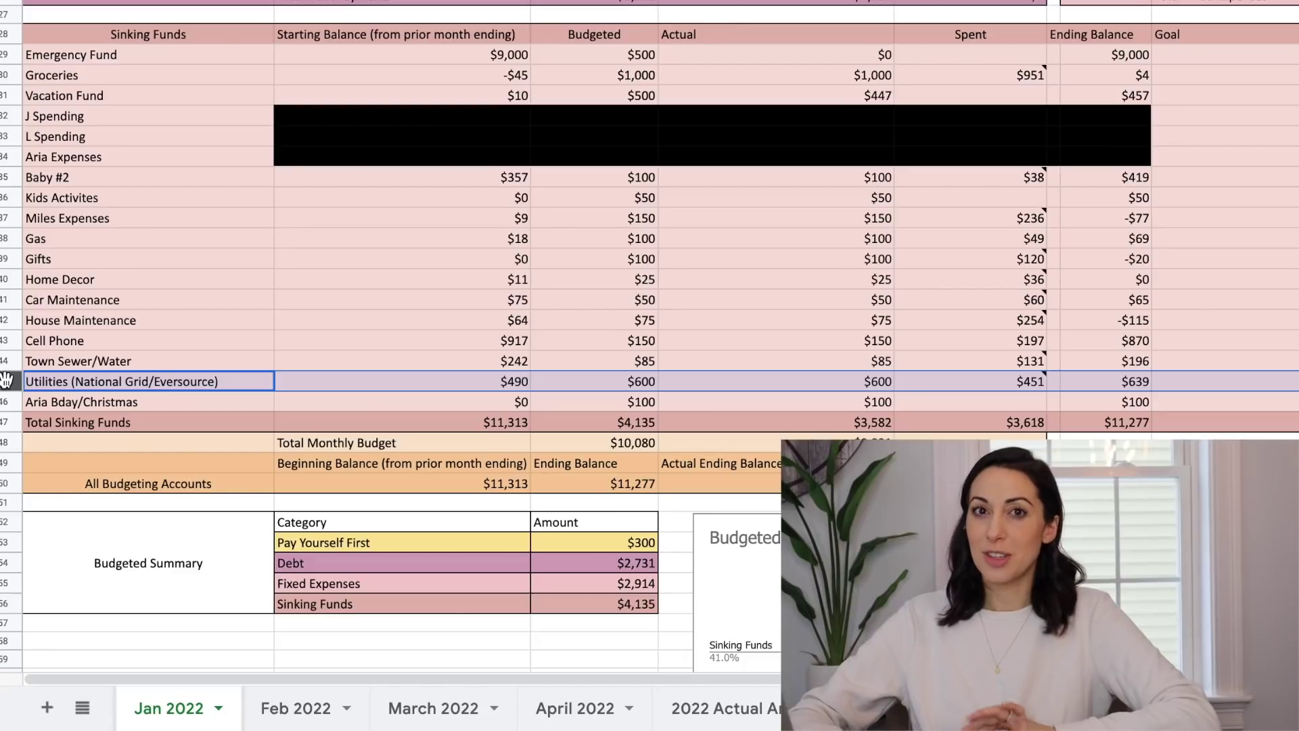
left_click(506, 384)
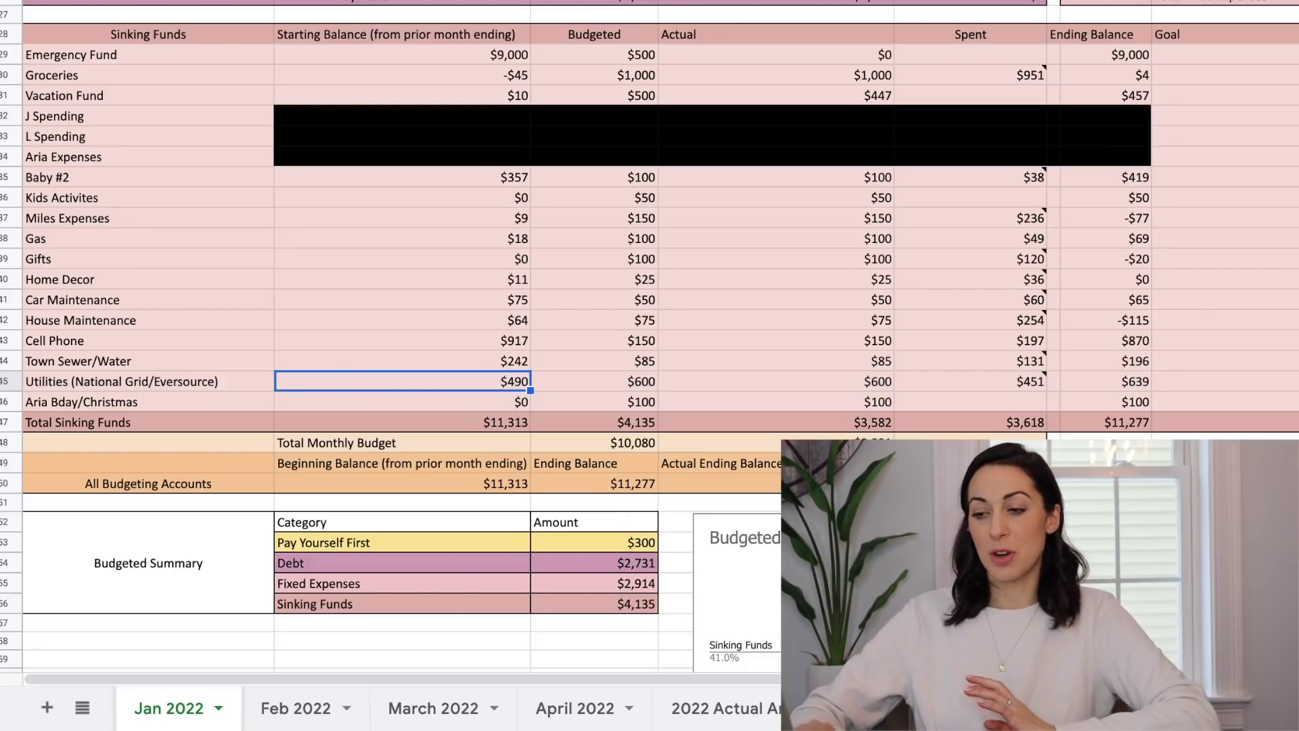
left_click(594, 381)
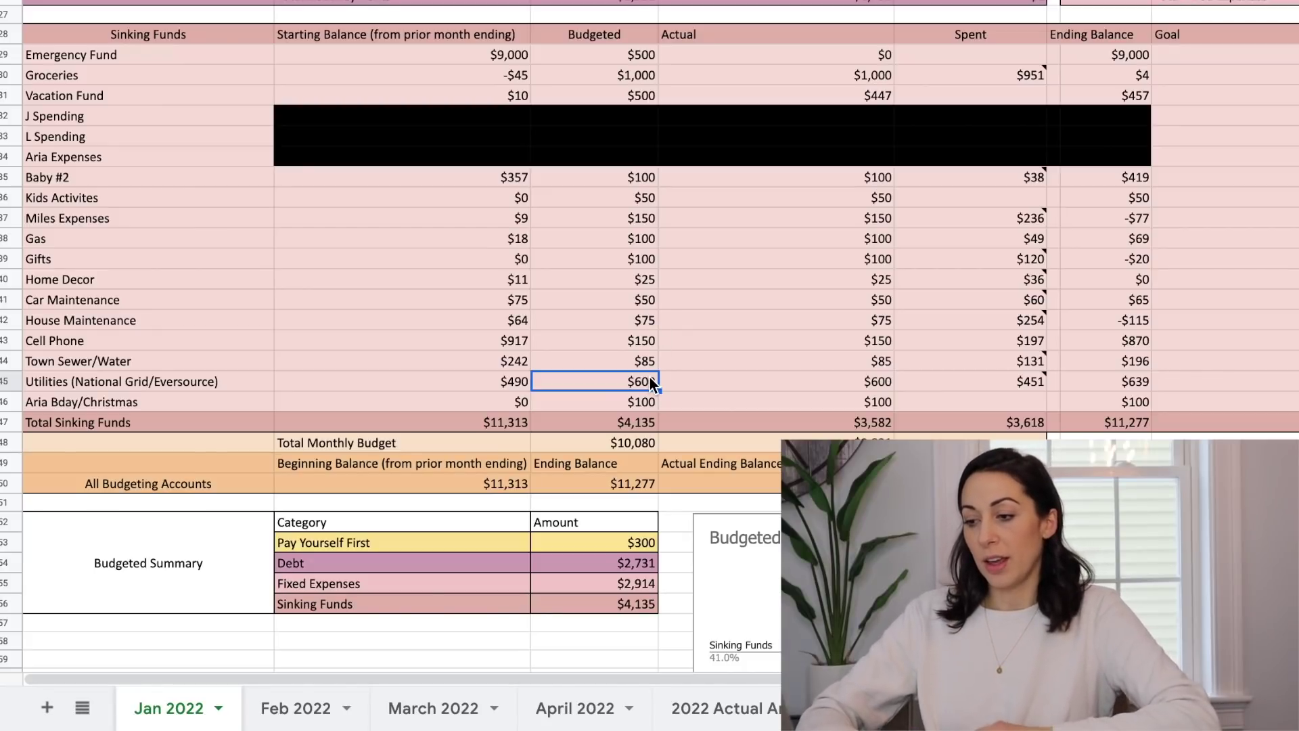
left_click(836, 387)
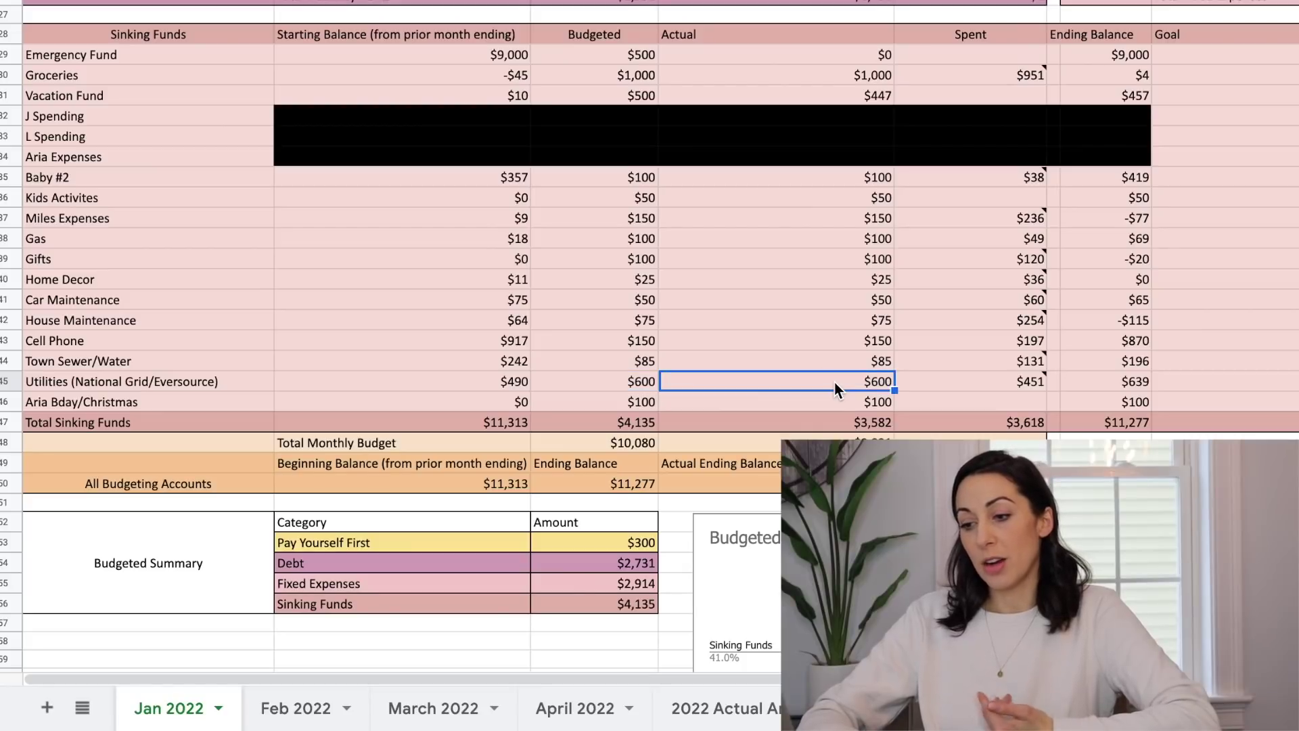
key("Right")
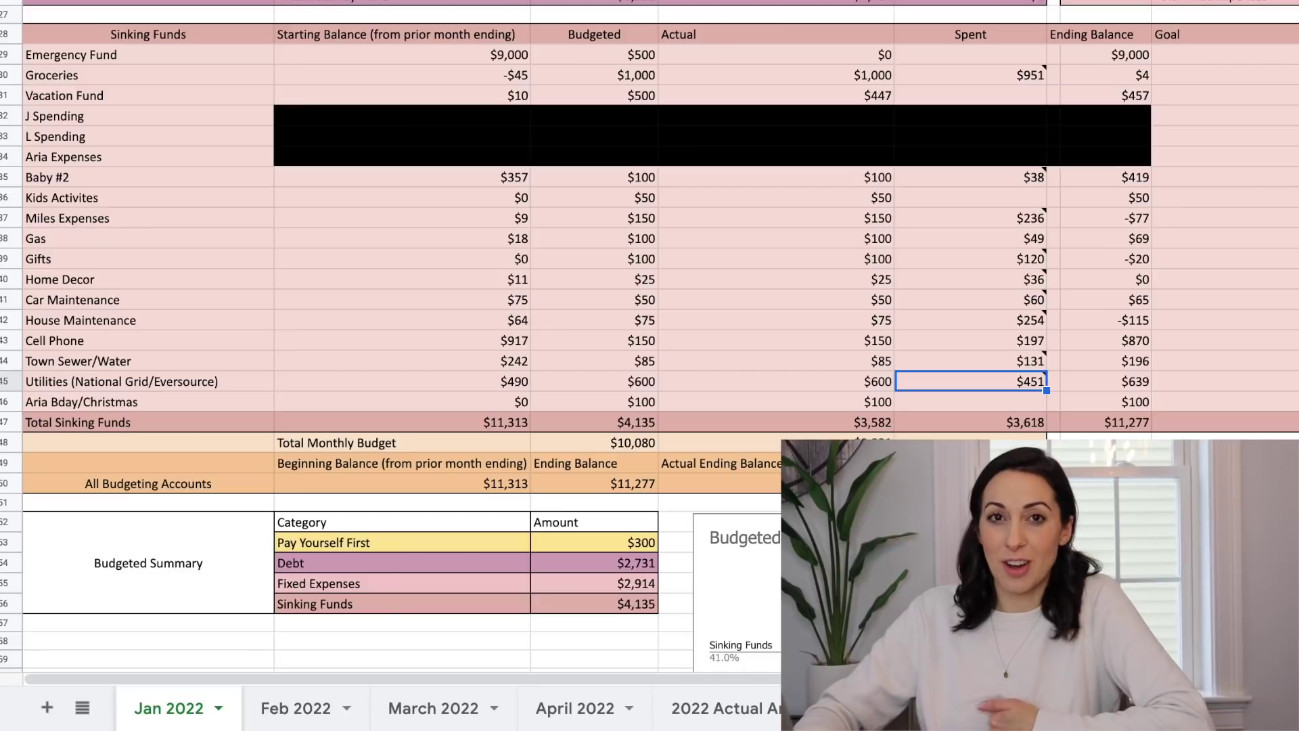
key("Right")
key("Right")
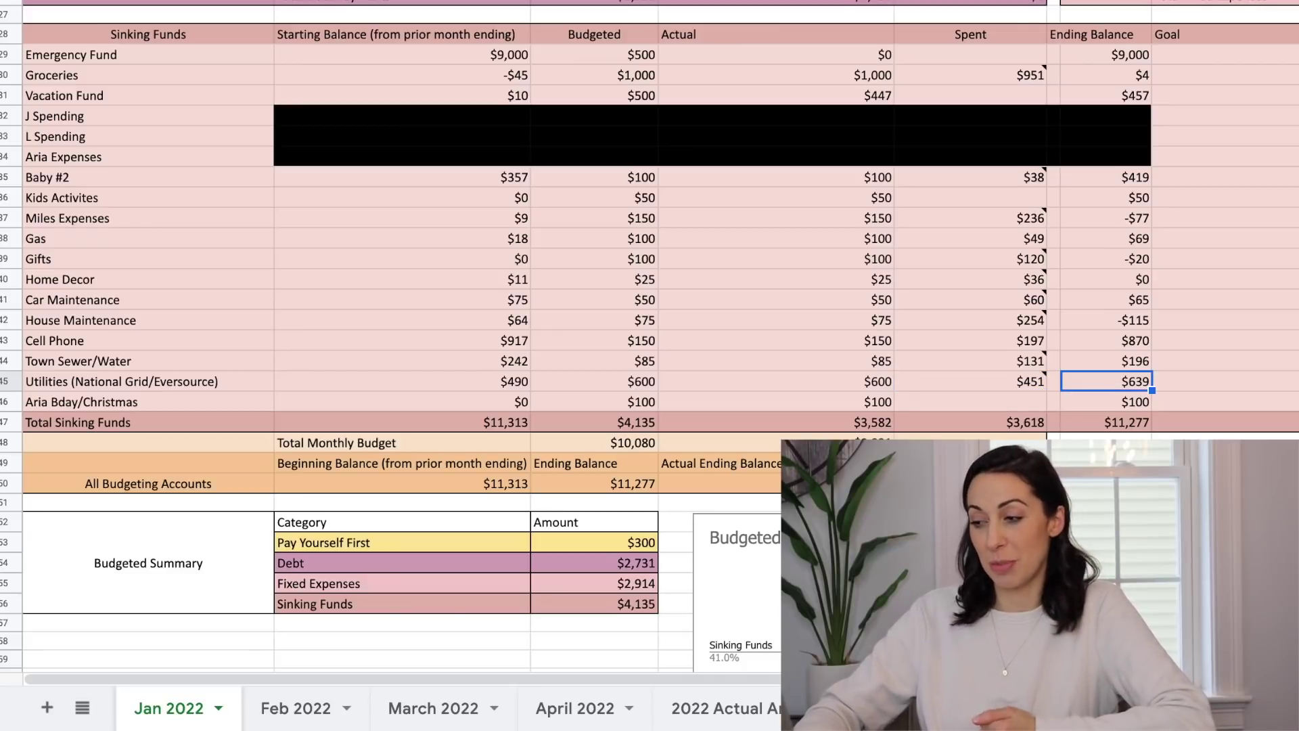
Step: Review the Bday/Christmas sinking fund row from its starting balance across budgeted and actual amounts toward the ending balance
left_click(10, 402)
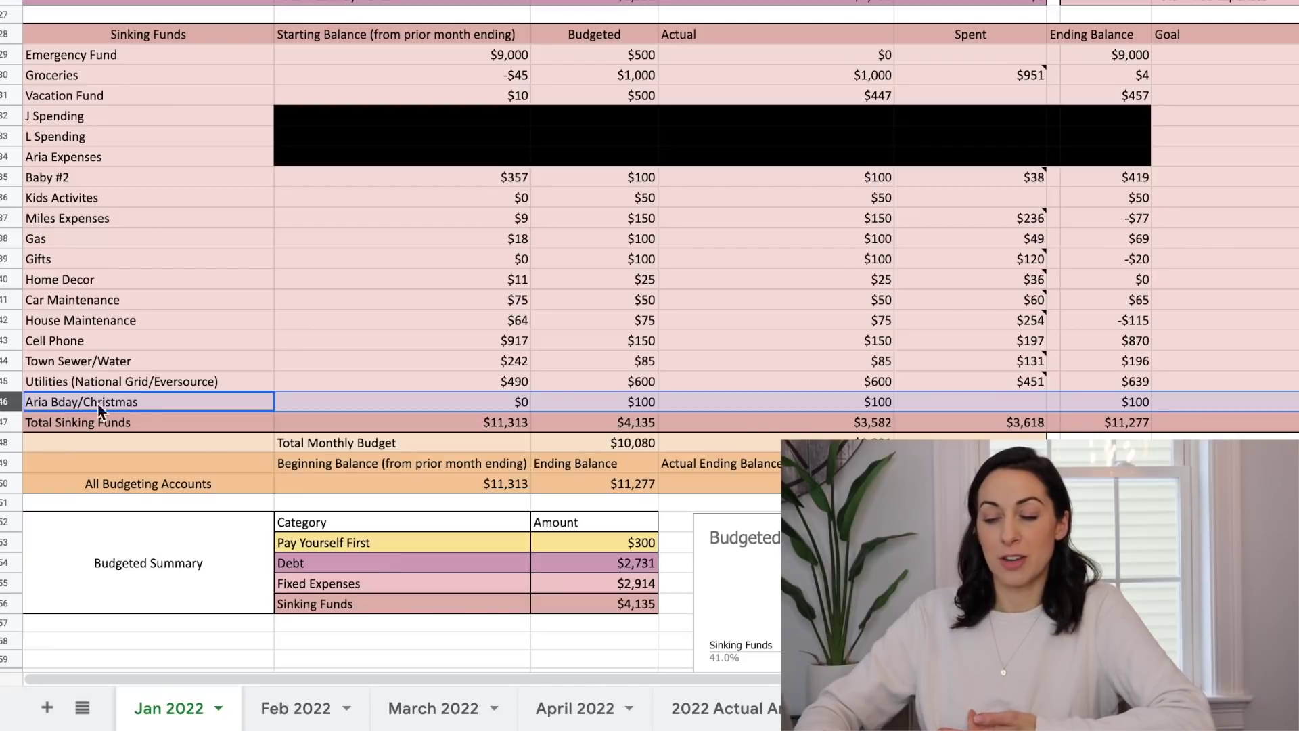
left_click(383, 406)
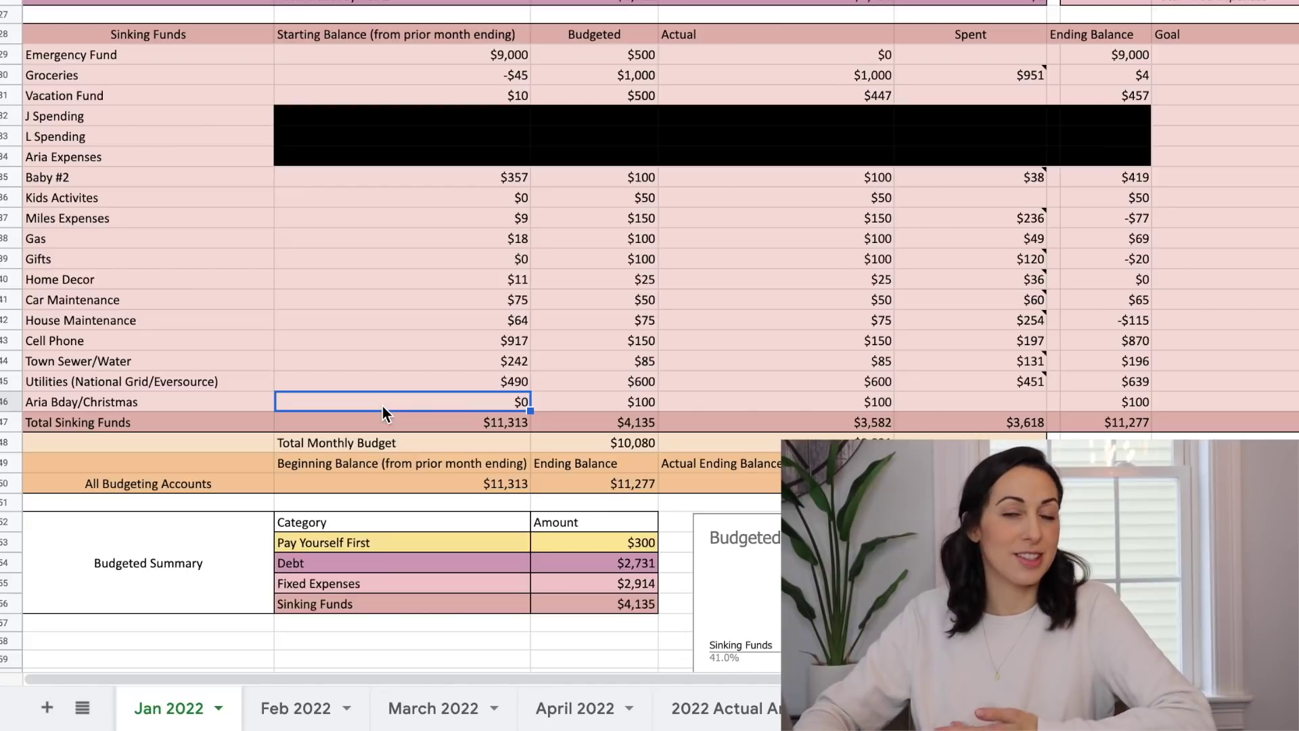
key("Right")
key("Right")
key("Right")
key("Right")
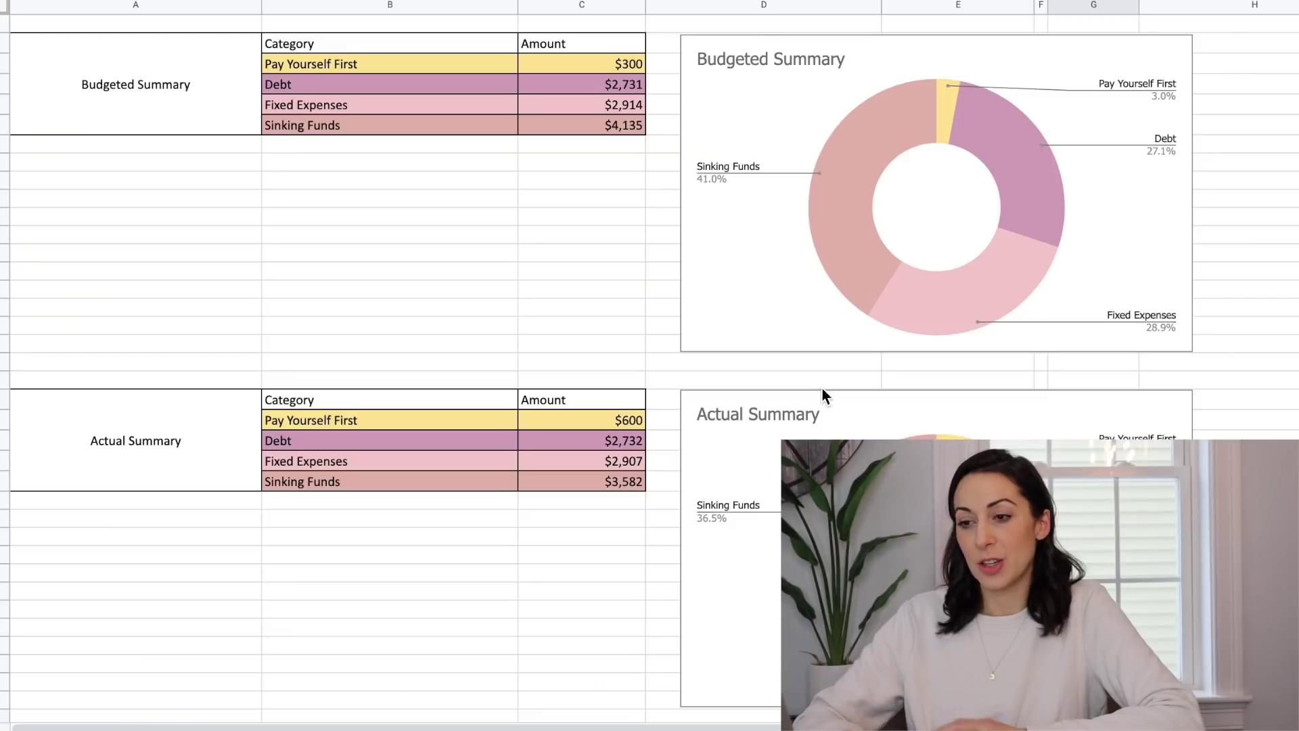
left_click(177, 0)
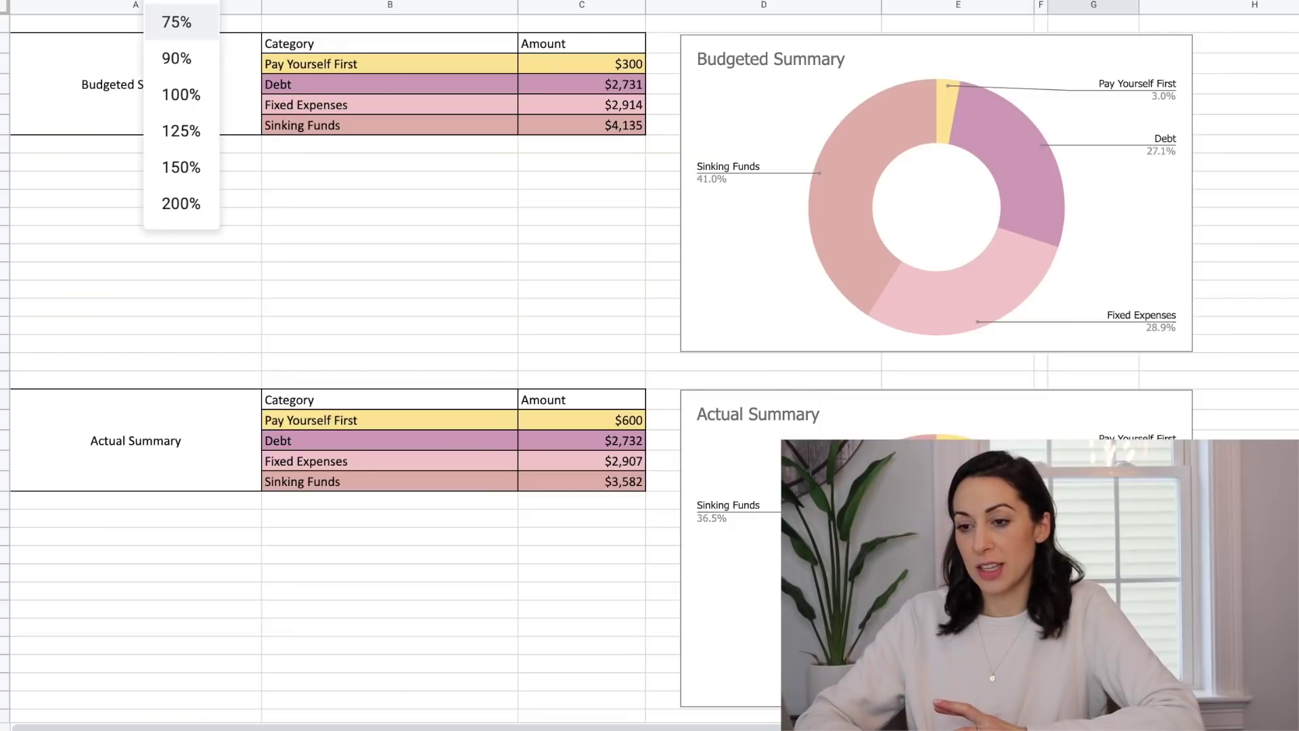
left_click(191, 0)
left_click(1248, 226)
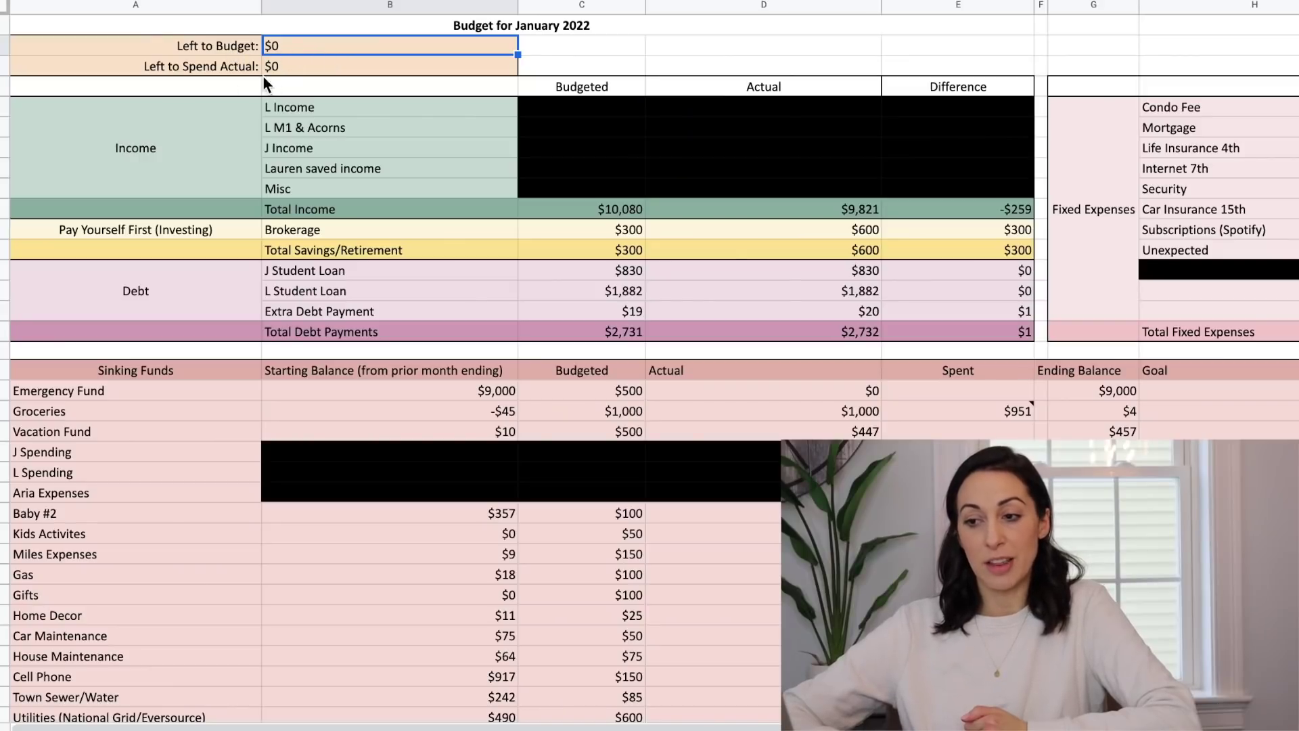
Step: Check the Left to Spend Actual amount, the Budgeted column and the Fixed Expenses table of the January 2022 budget
left_click(283, 67)
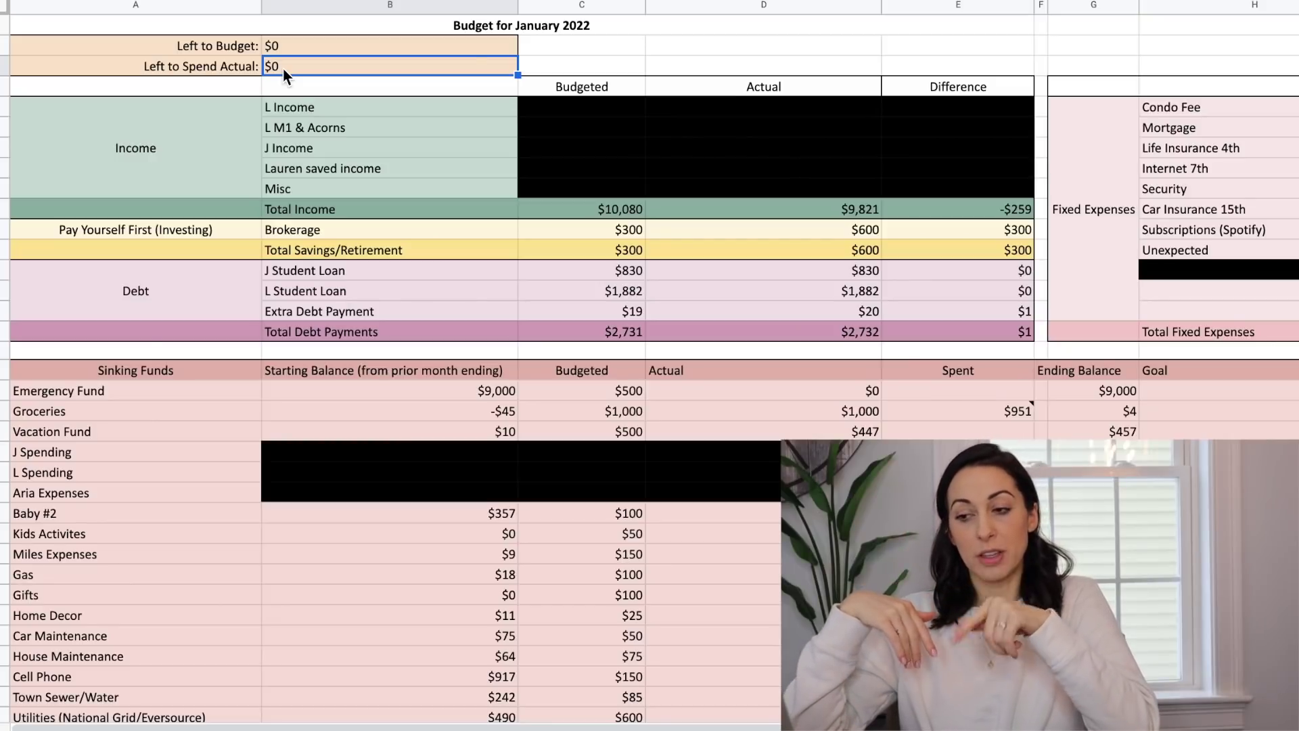
left_click(581, 6)
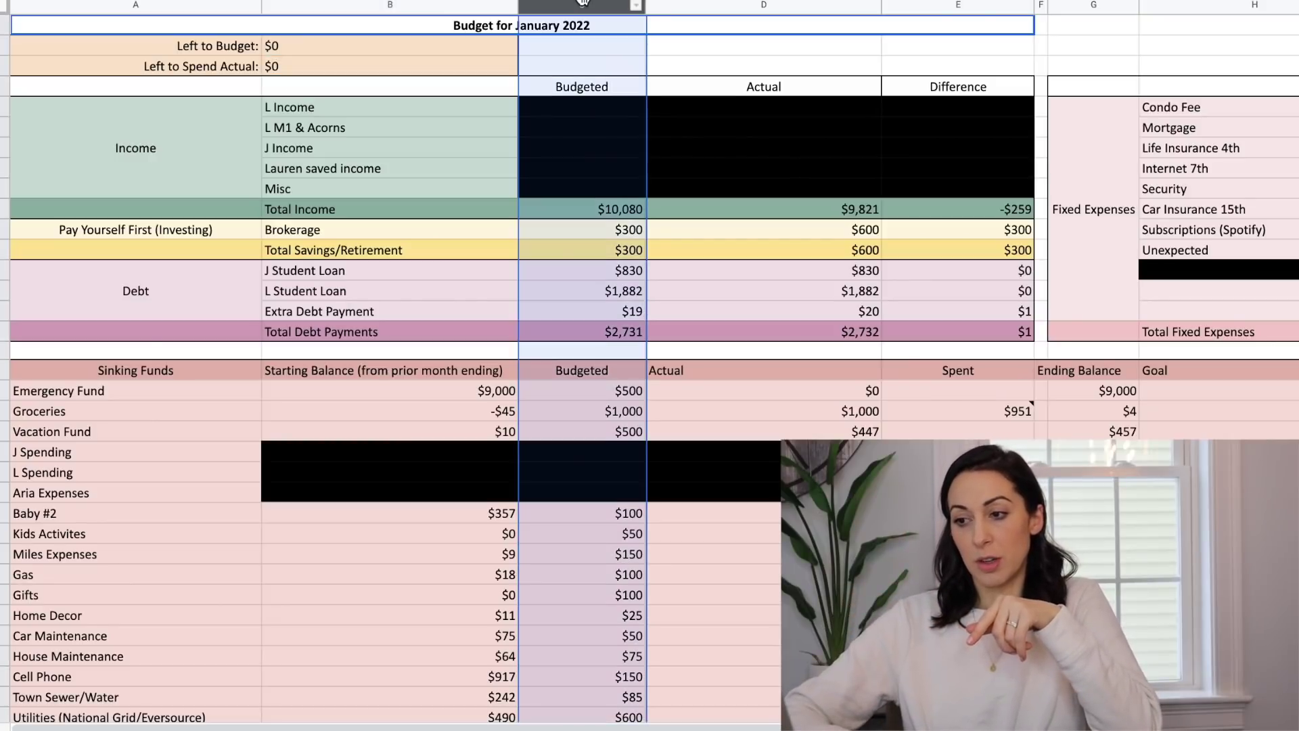
scroll(602, 338, "right", 5)
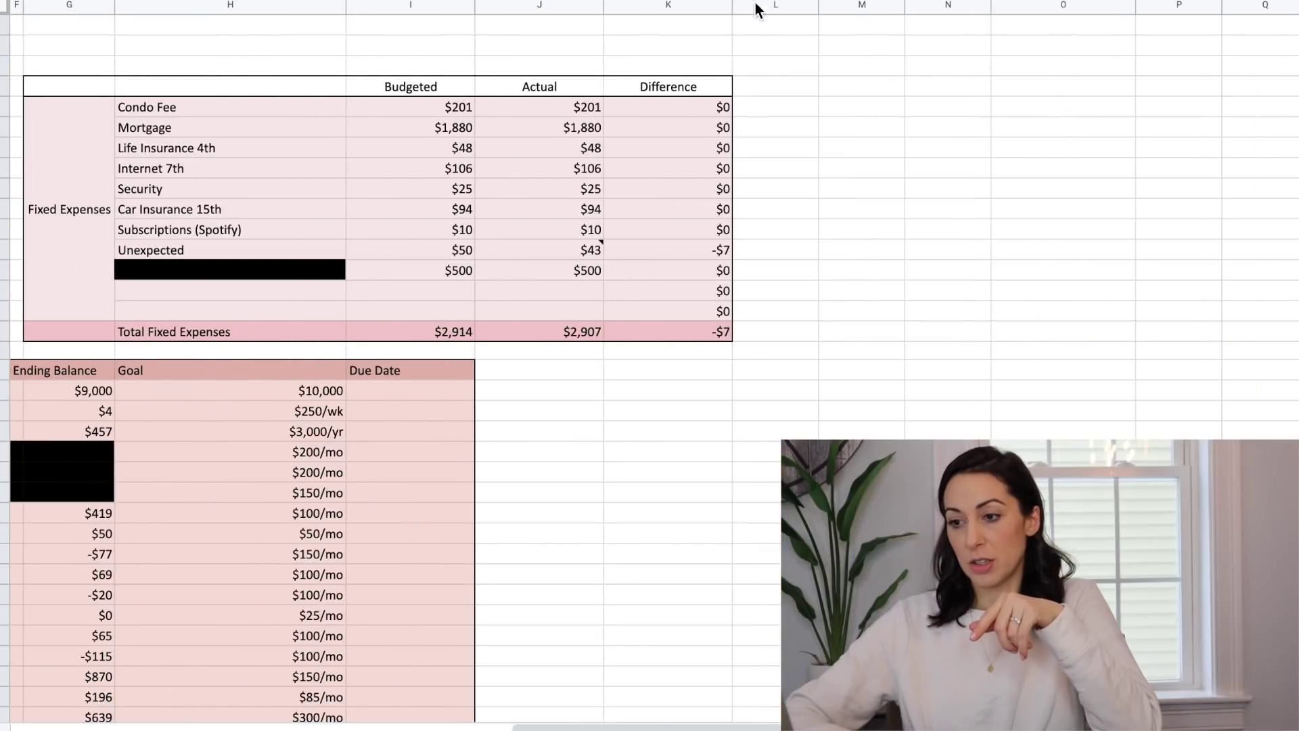
Step: Check the Budgeted column of the Fixed Expenses table and the Left to Budget amount of the January 2022 budget
left_click(426, 5)
scroll(501, 140, "left", 5)
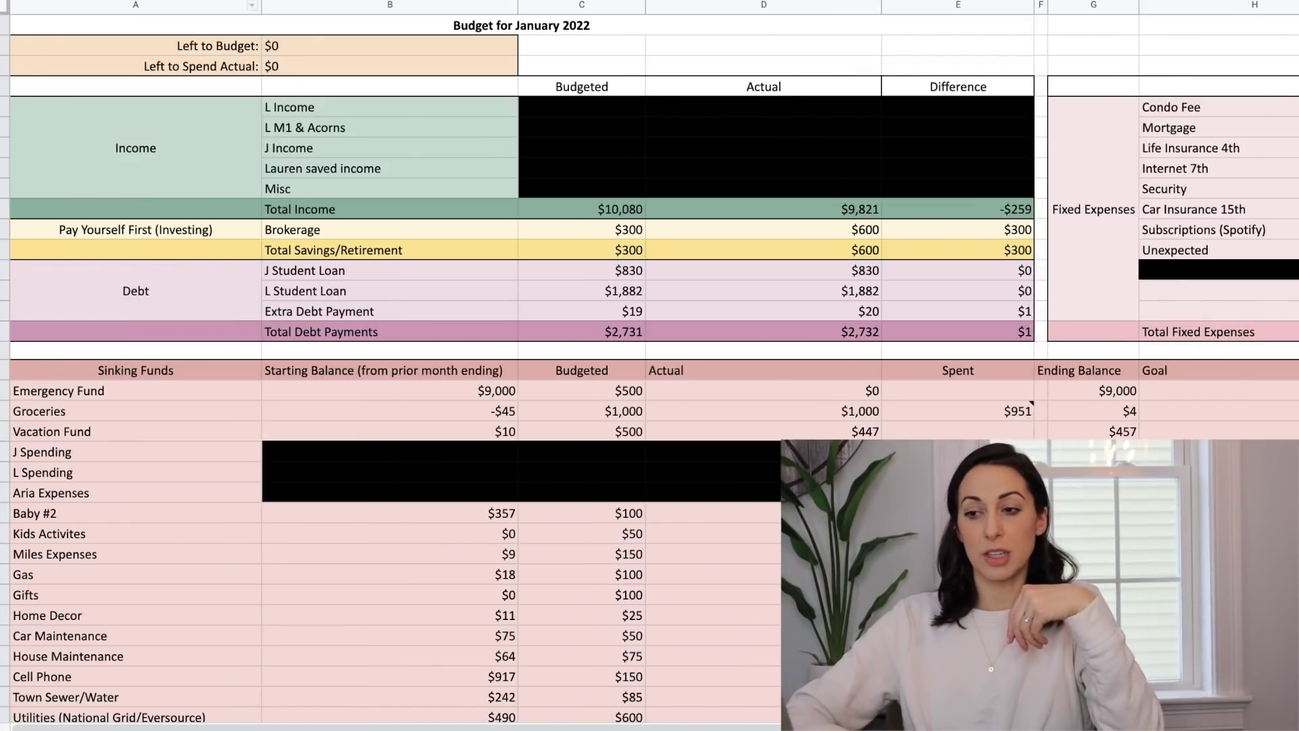
left_click(319, 50)
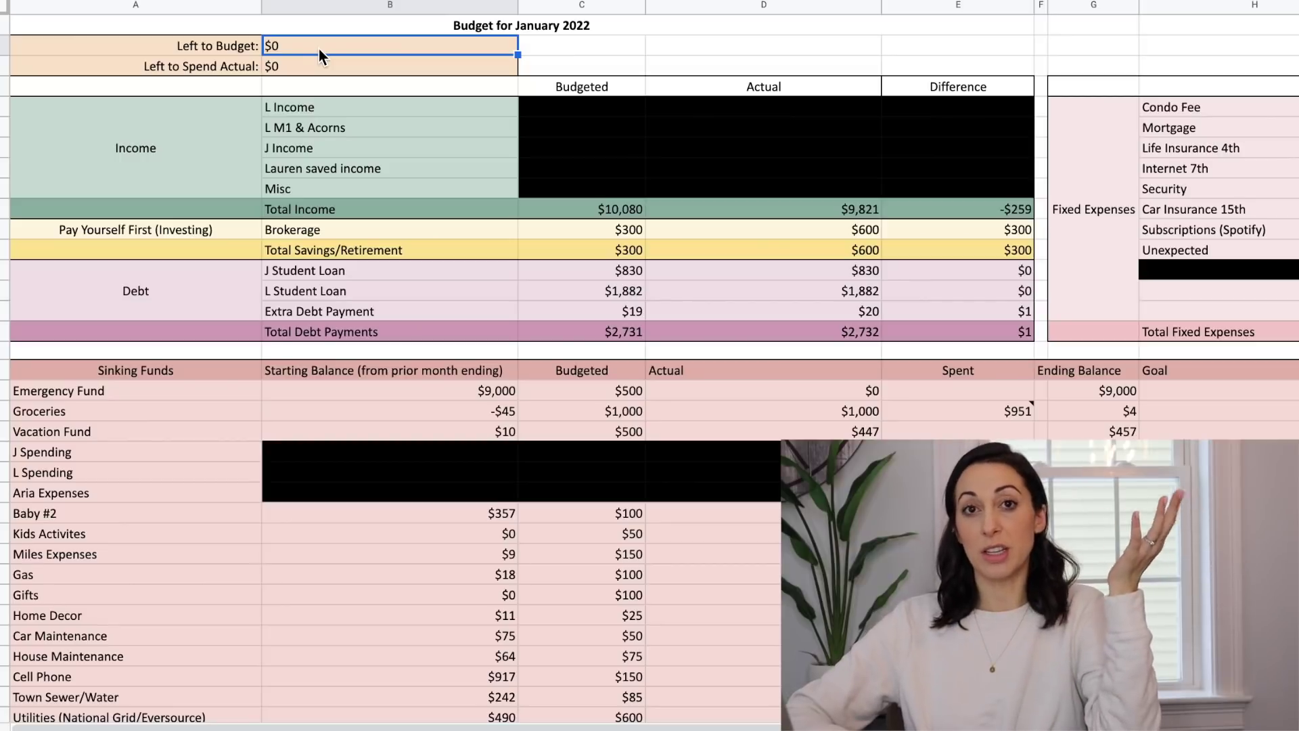
Step: Review the Left to Spend Actual amount against the Actual columns of the main budget, sinking funds and Fixed Expenses table
left_click(314, 68)
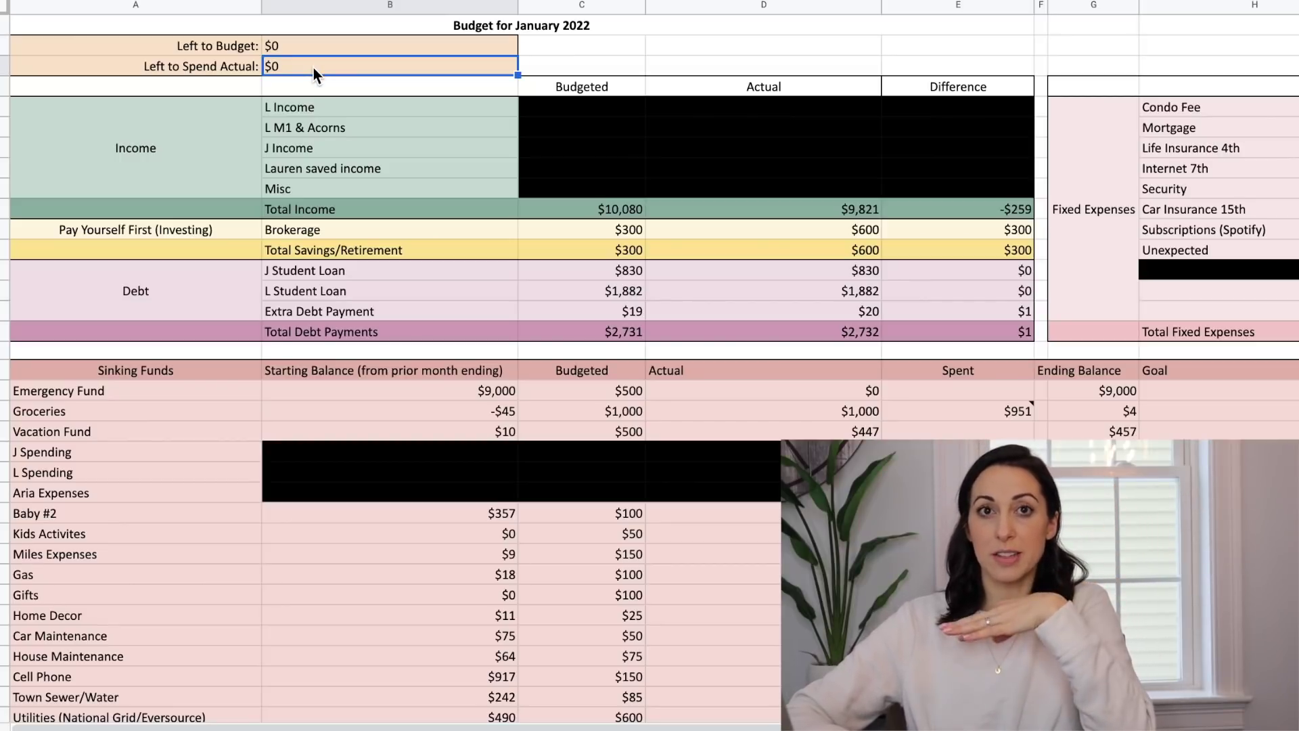
left_click(749, 7)
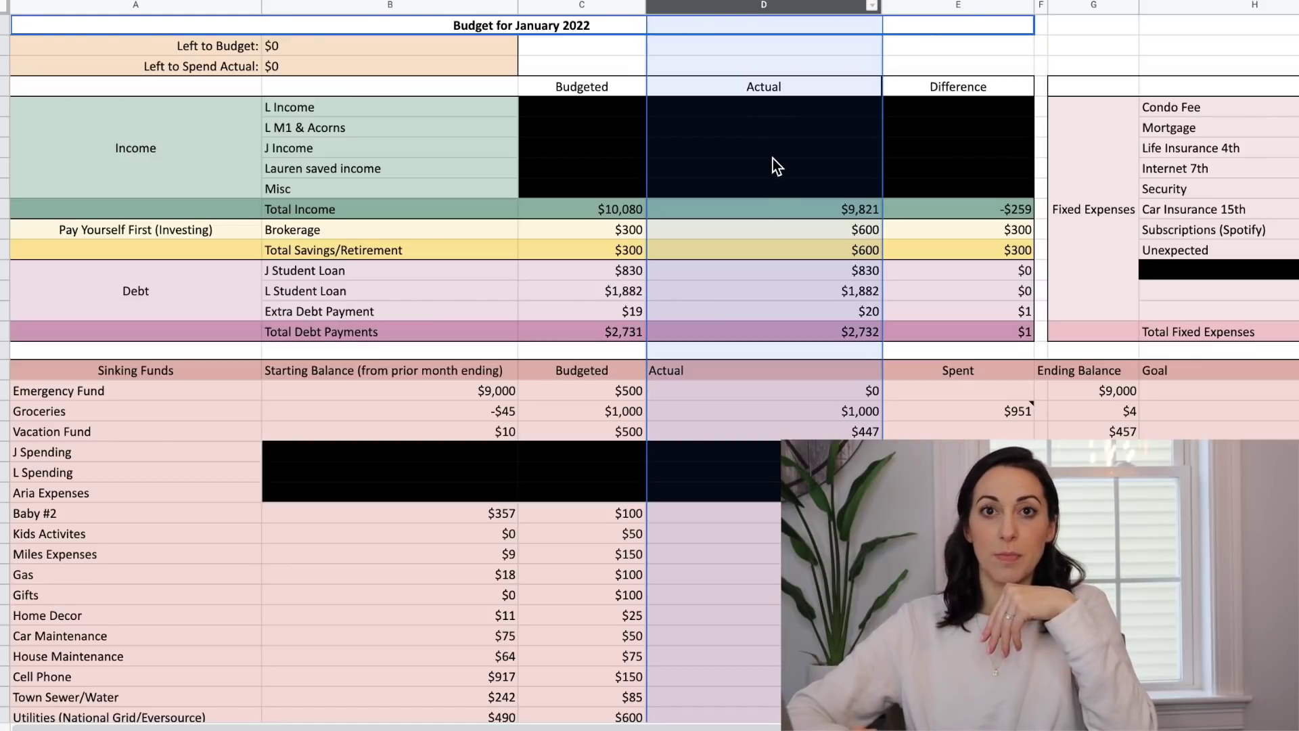
scroll(772, 299, "down", 4)
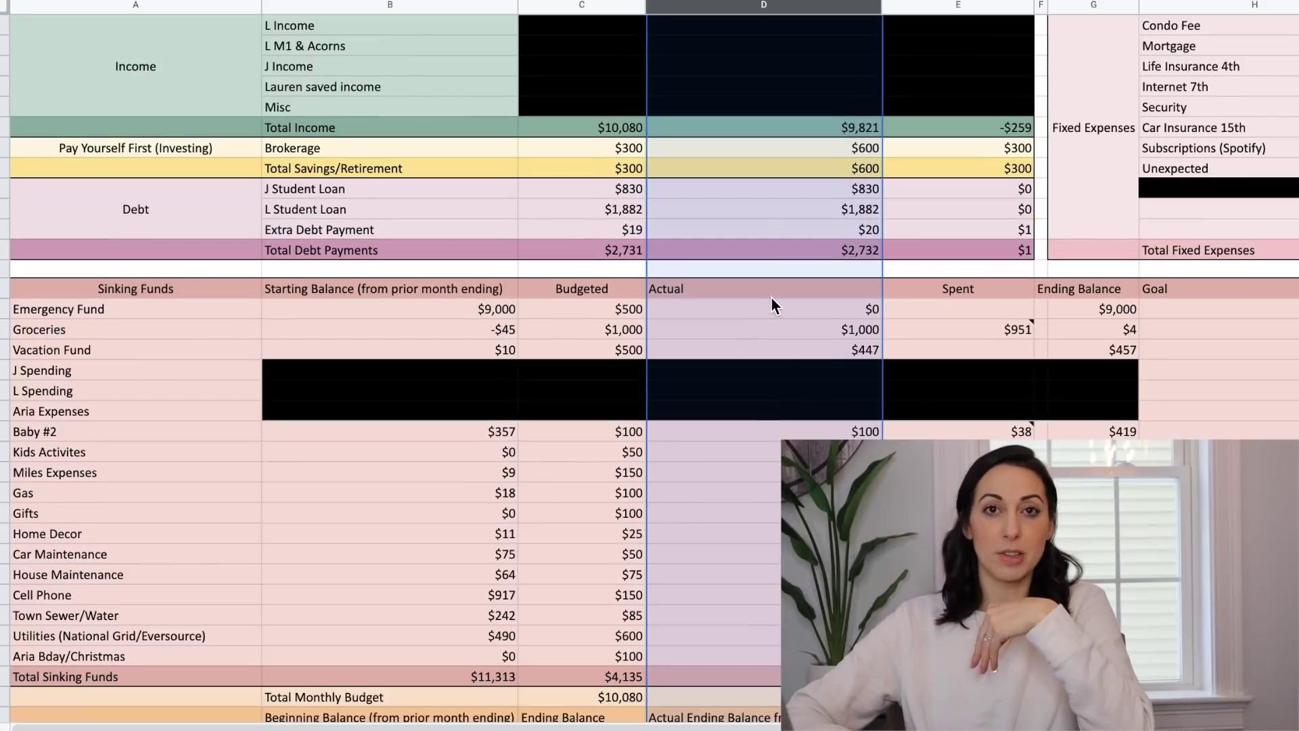
scroll(771, 298, "up", 5)
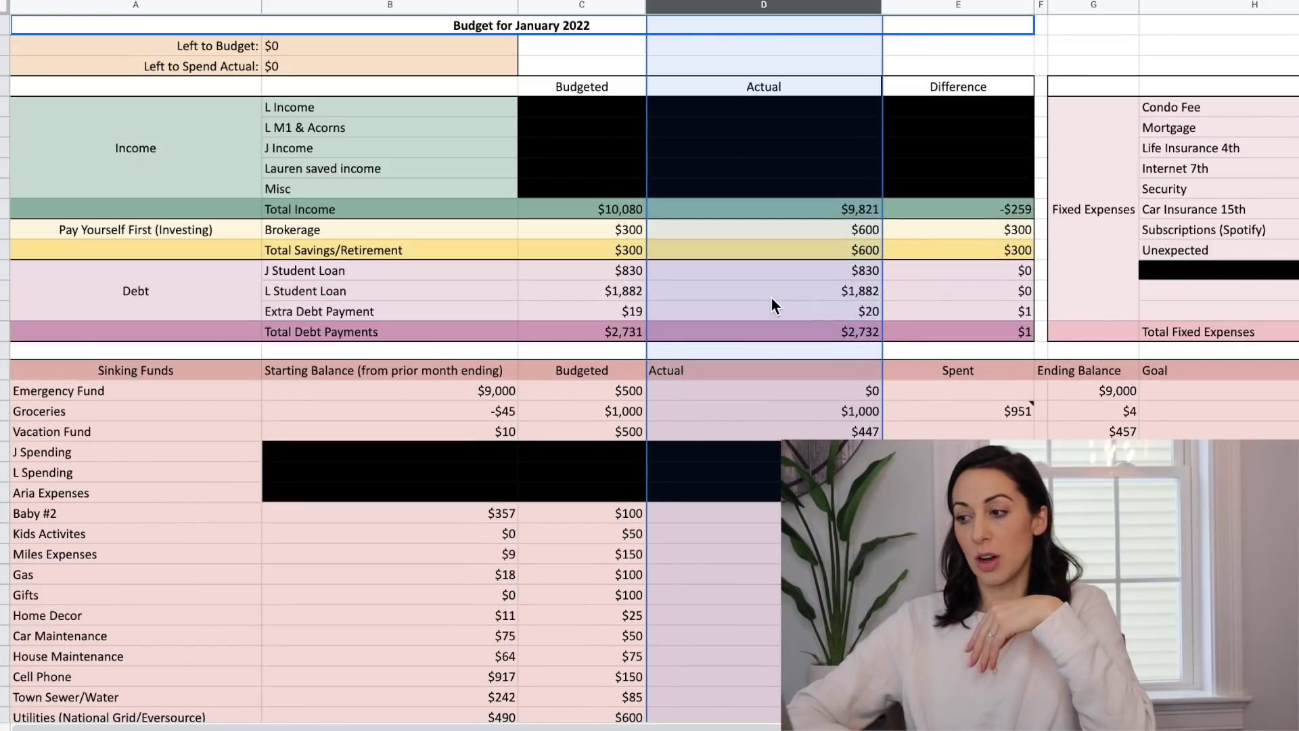
scroll(1107, 148, "right", 5)
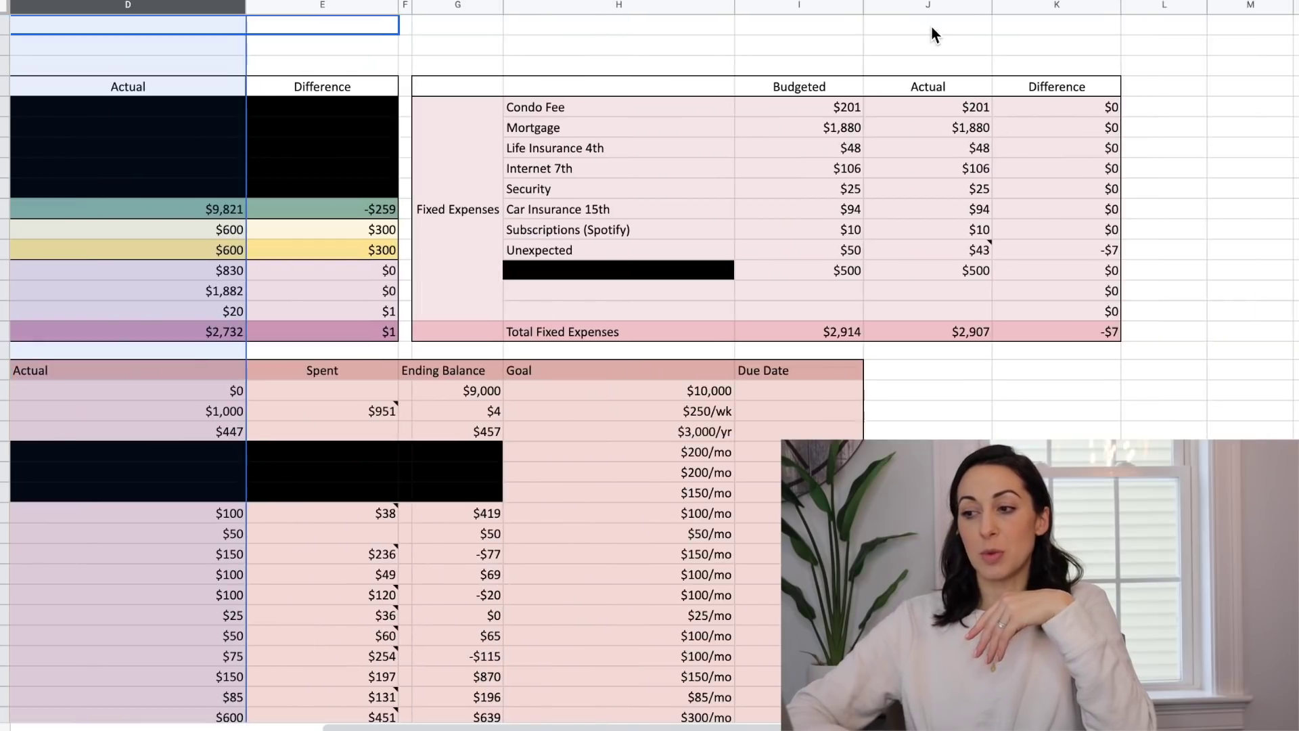
left_click(925, 5)
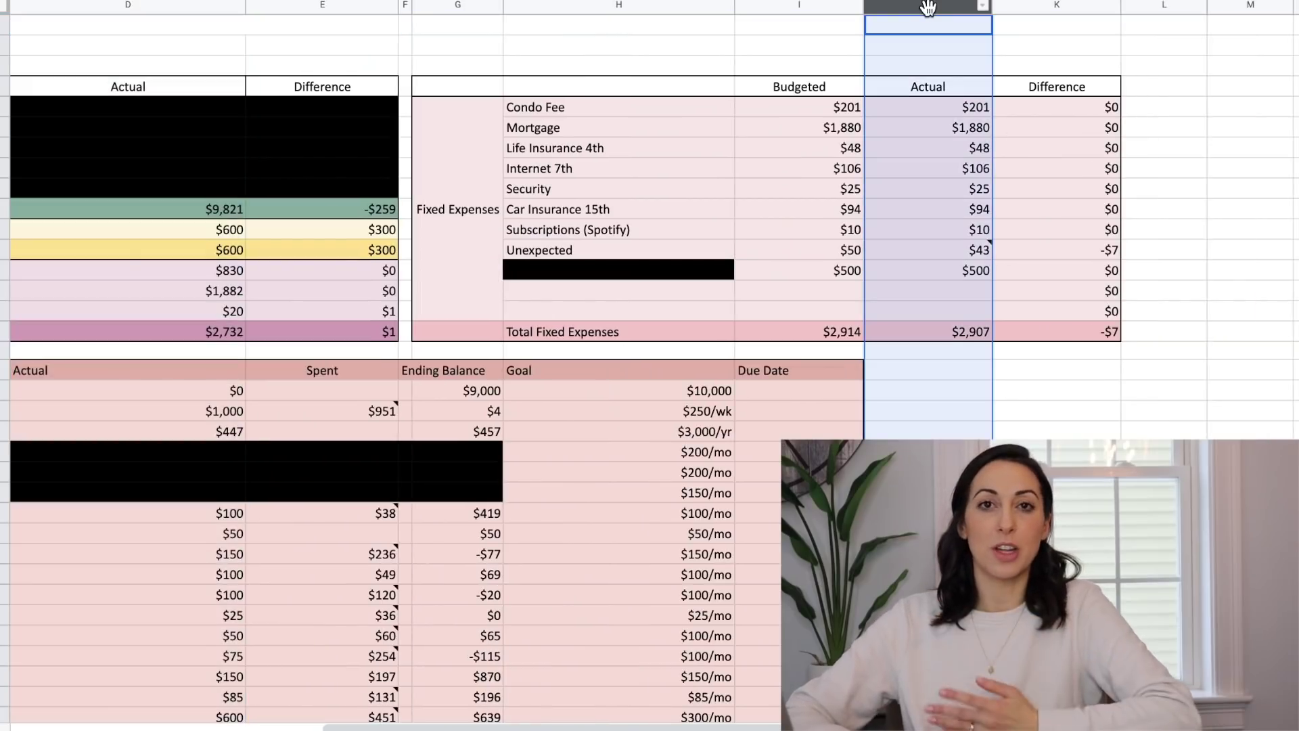
scroll(931, 13, "left", 5)
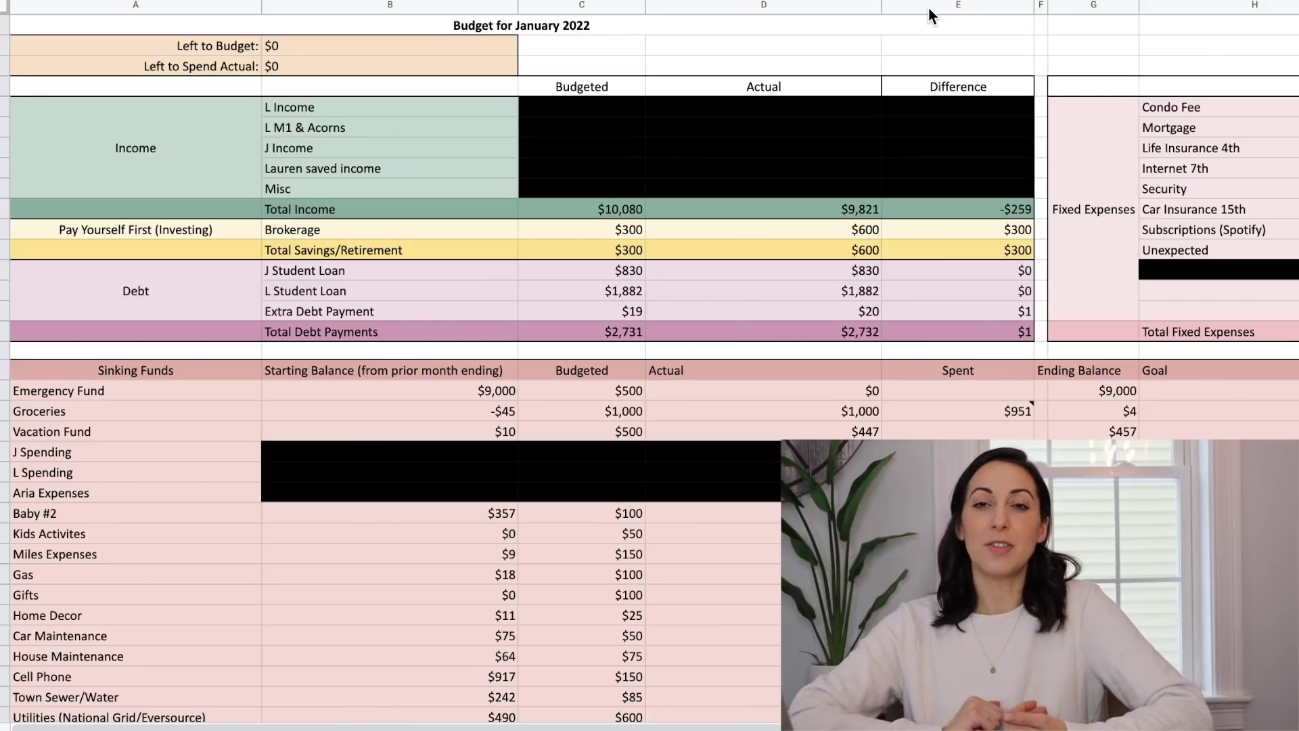